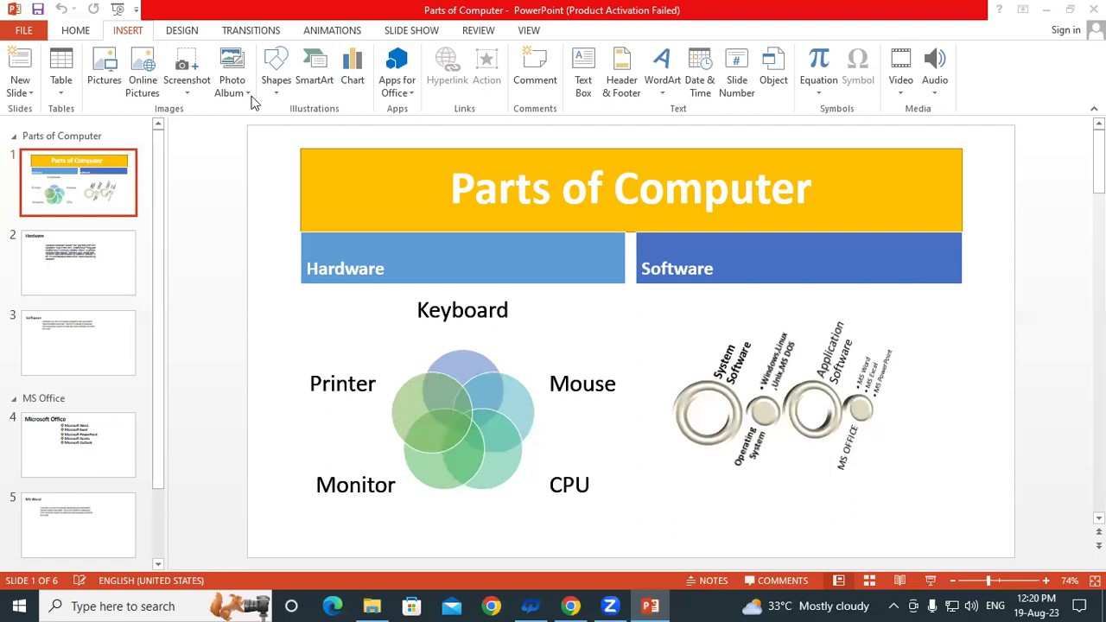
Start a new, empty photo album from the Insert tab's Photo Album menu
click(209, 205)
click(235, 91)
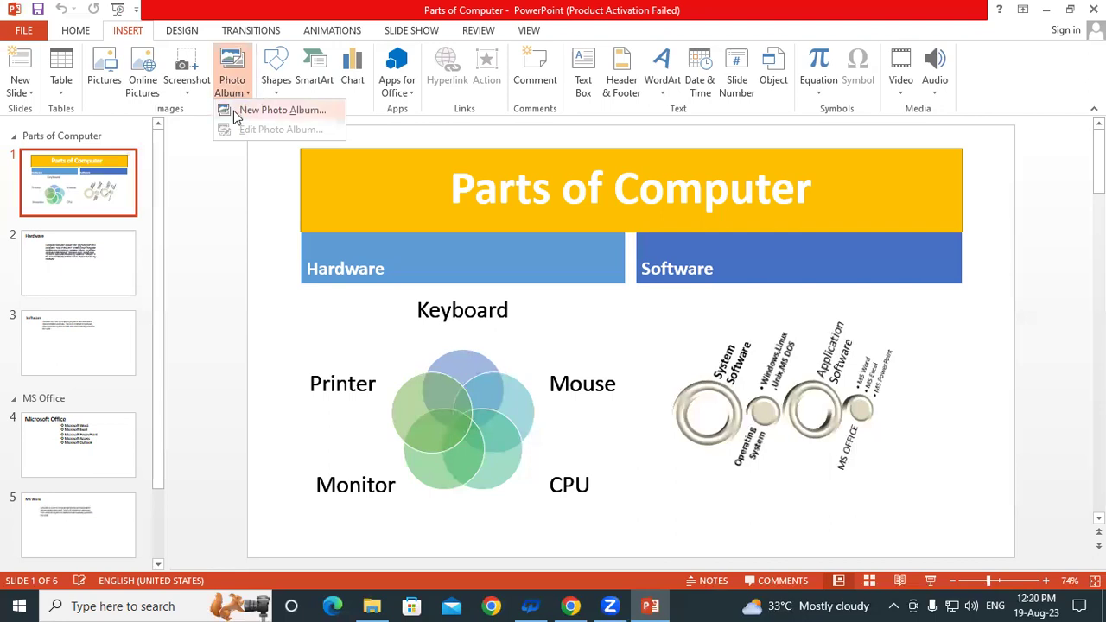
click(298, 117)
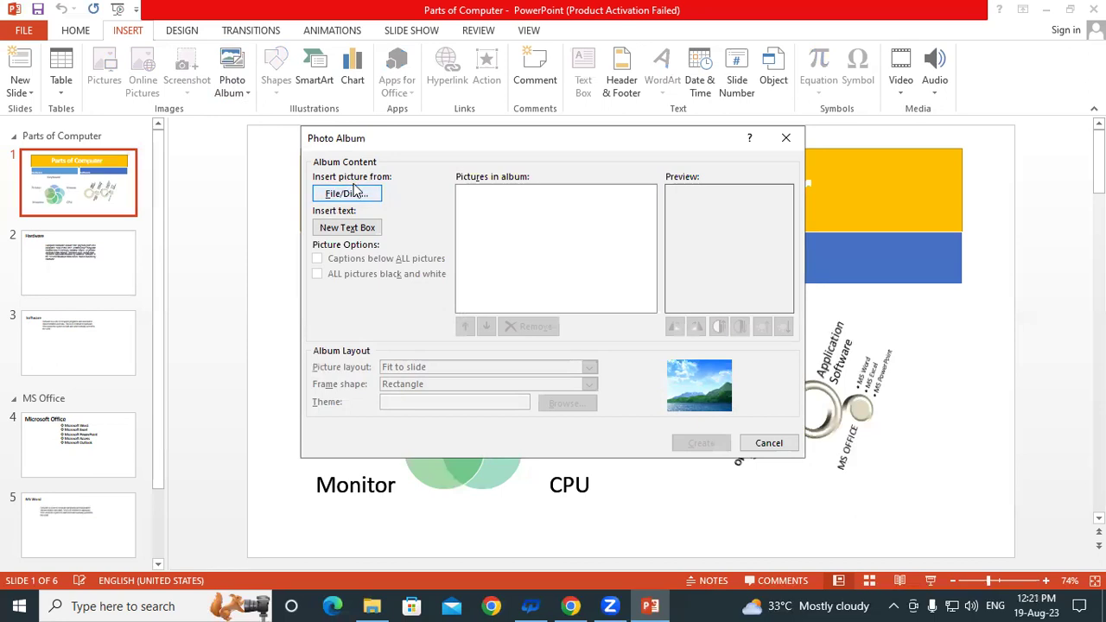
Browse the Desktop and the raj folder for the album's first picture
click(360, 197)
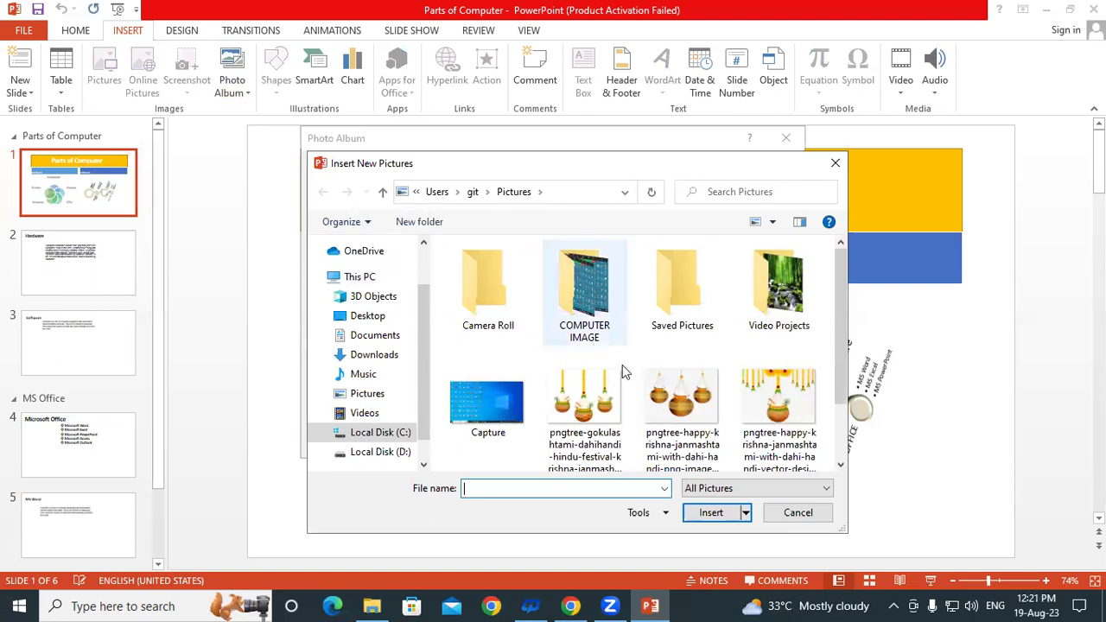
scroll(678, 402, down, 1)
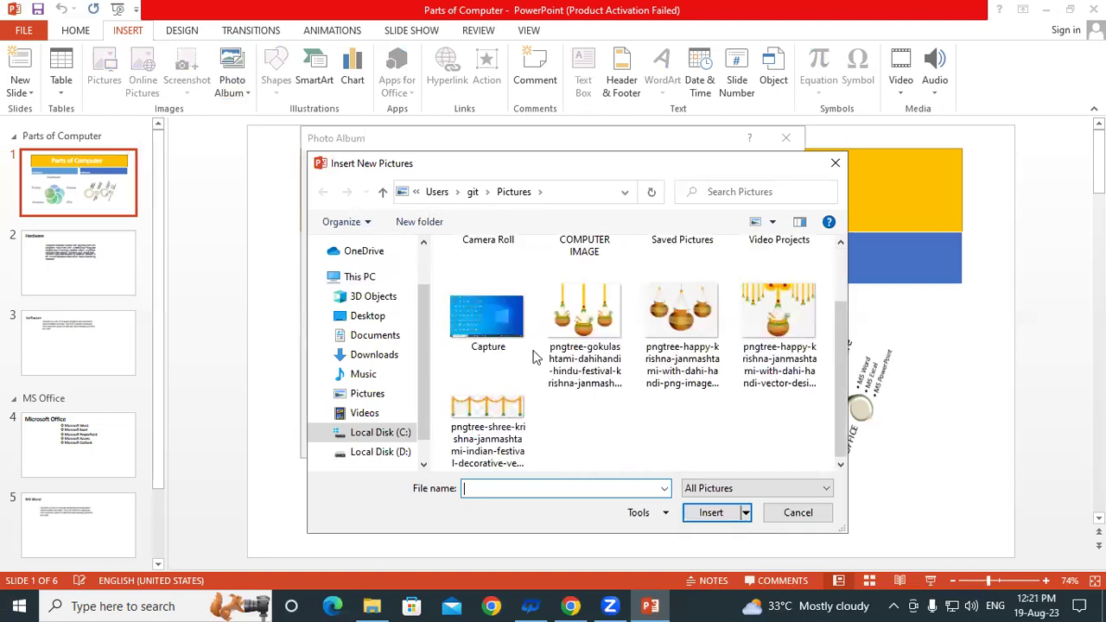
scroll(639, 352, up, 1)
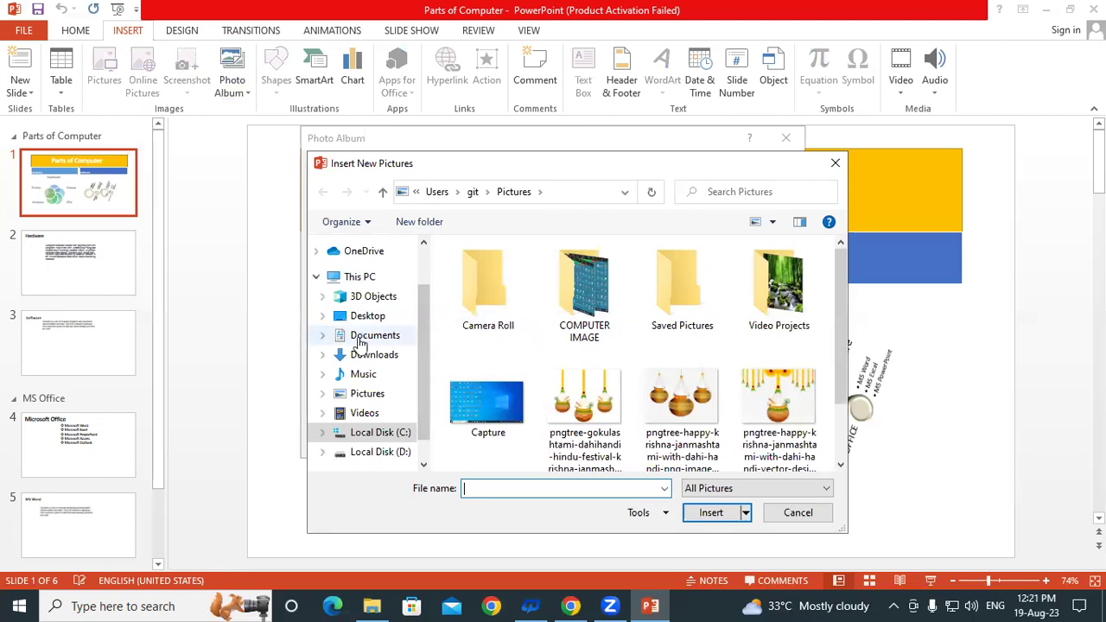
click(367, 324)
scroll(562, 328, down, 3)
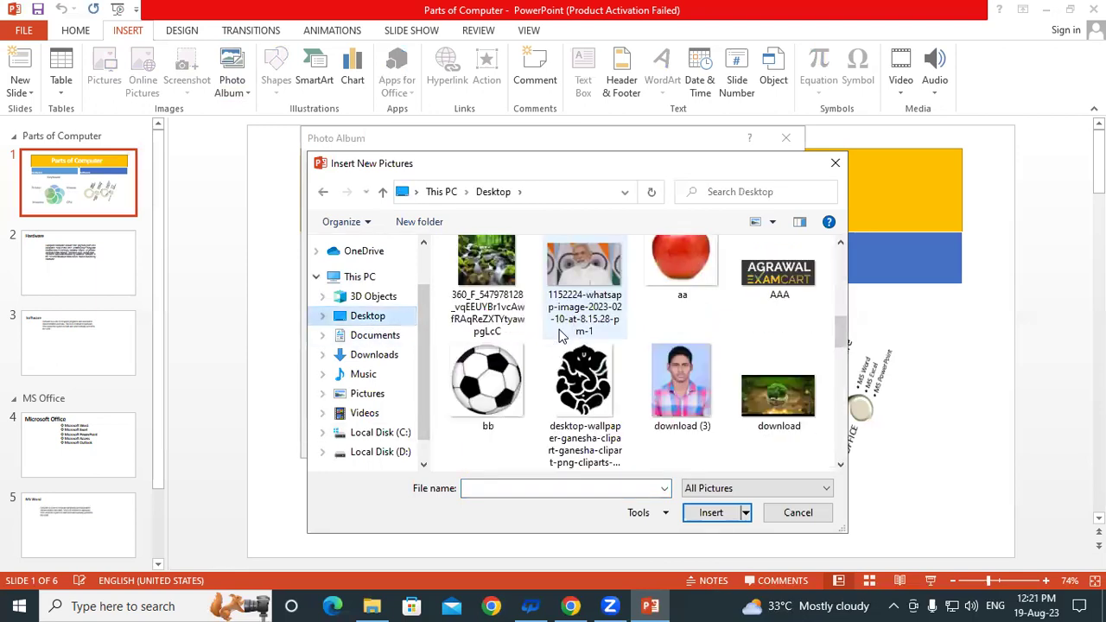
scroll(611, 350, up, 1)
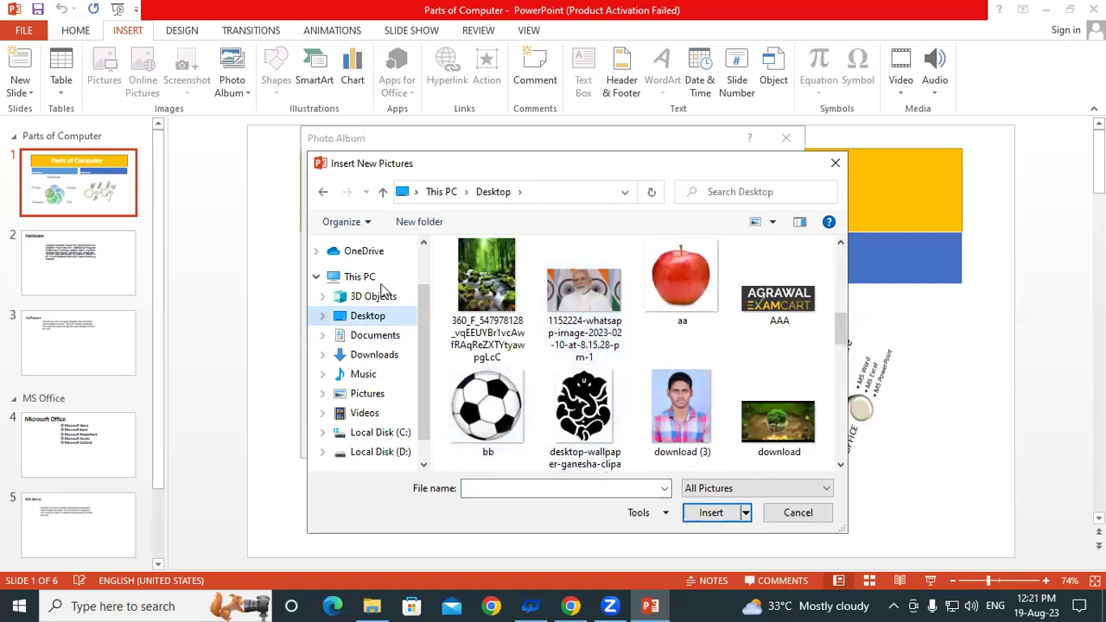
scroll(619, 330, up, 1)
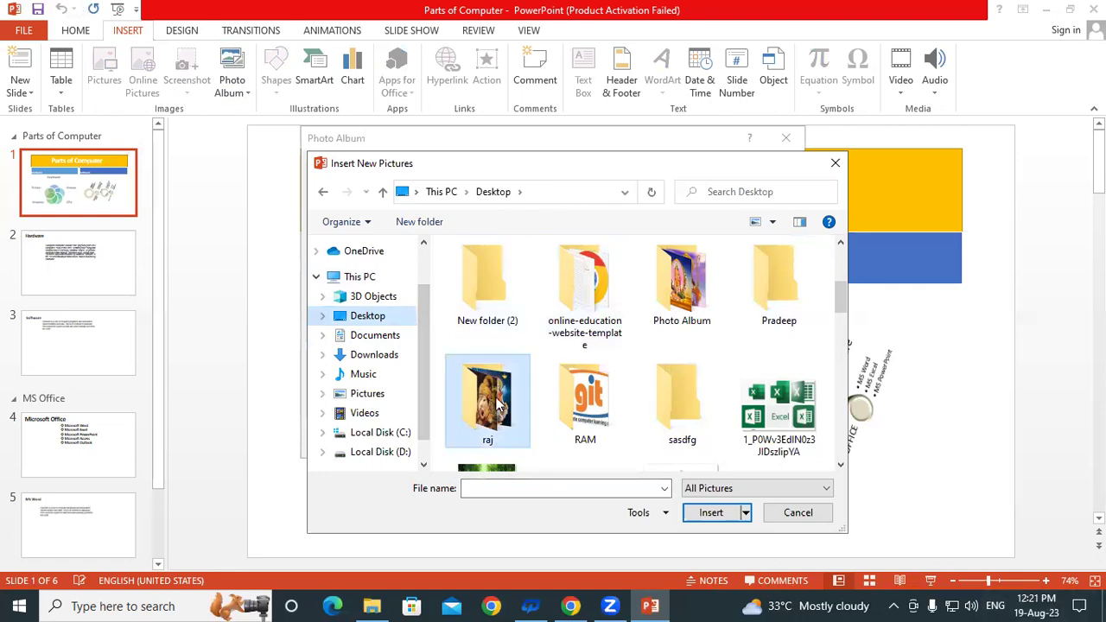
double_click(486, 399)
scroll(715, 415, down, 2)
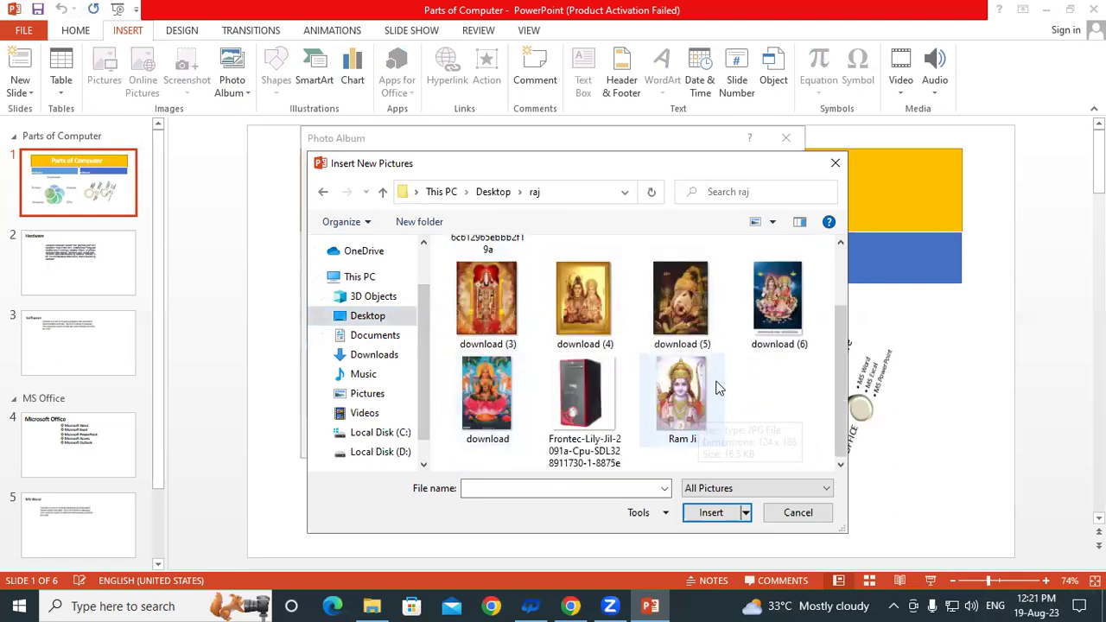
scroll(717, 389, up, 2)
click(323, 192)
scroll(686, 354, down, 5)
scroll(666, 391, down, 3)
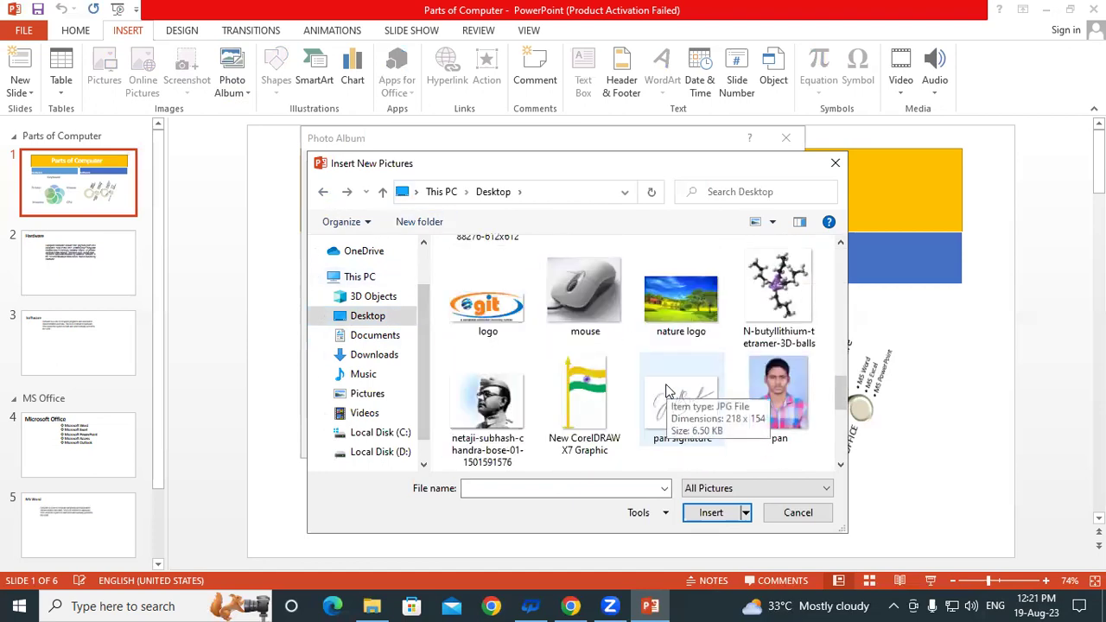
scroll(666, 390, down, 2)
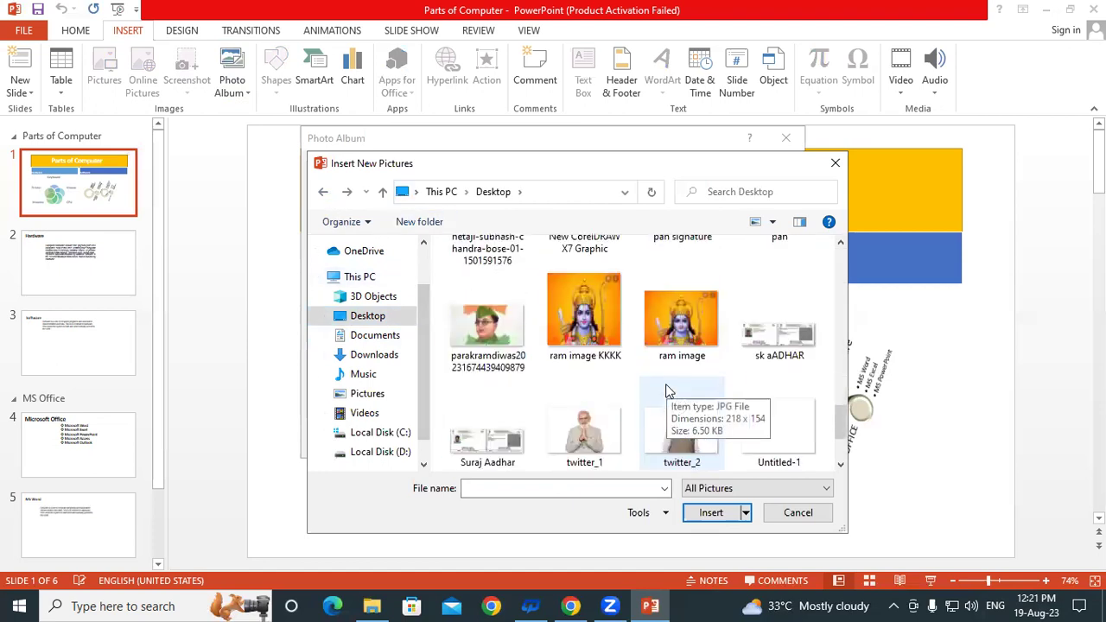
click(482, 327)
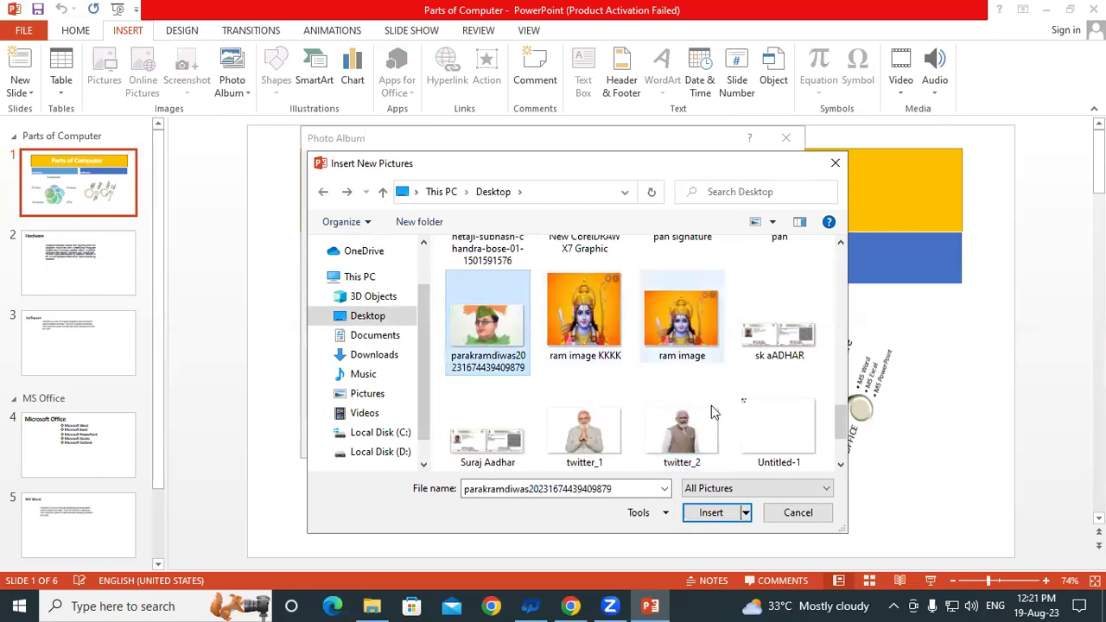
click(710, 512)
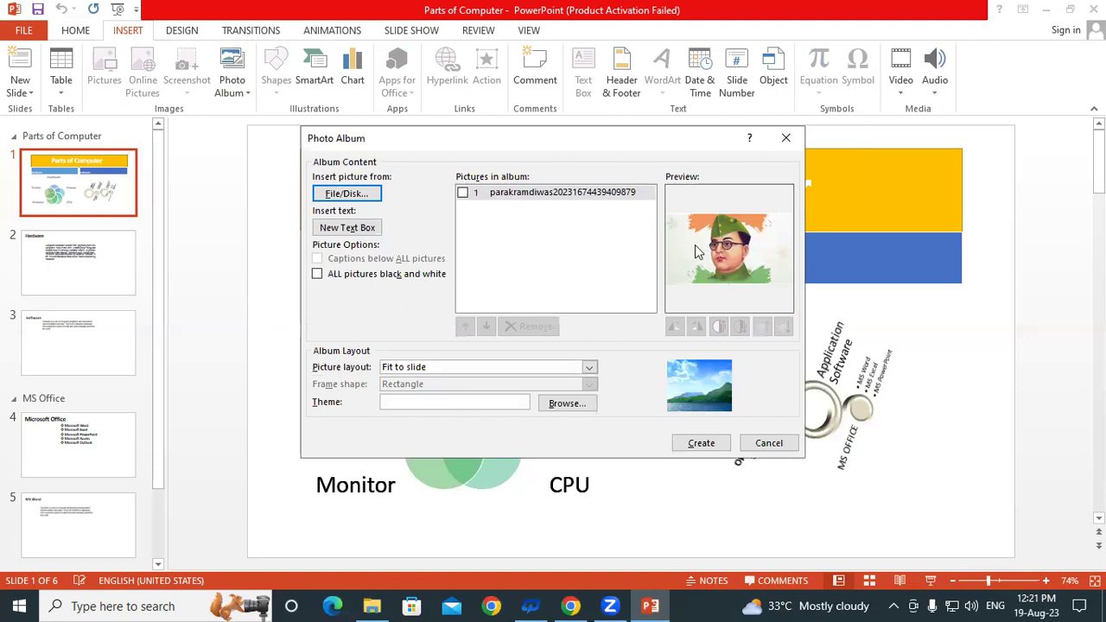
Add ram image KKKK from the Desktop and git logo from the RAM folder
click(356, 195)
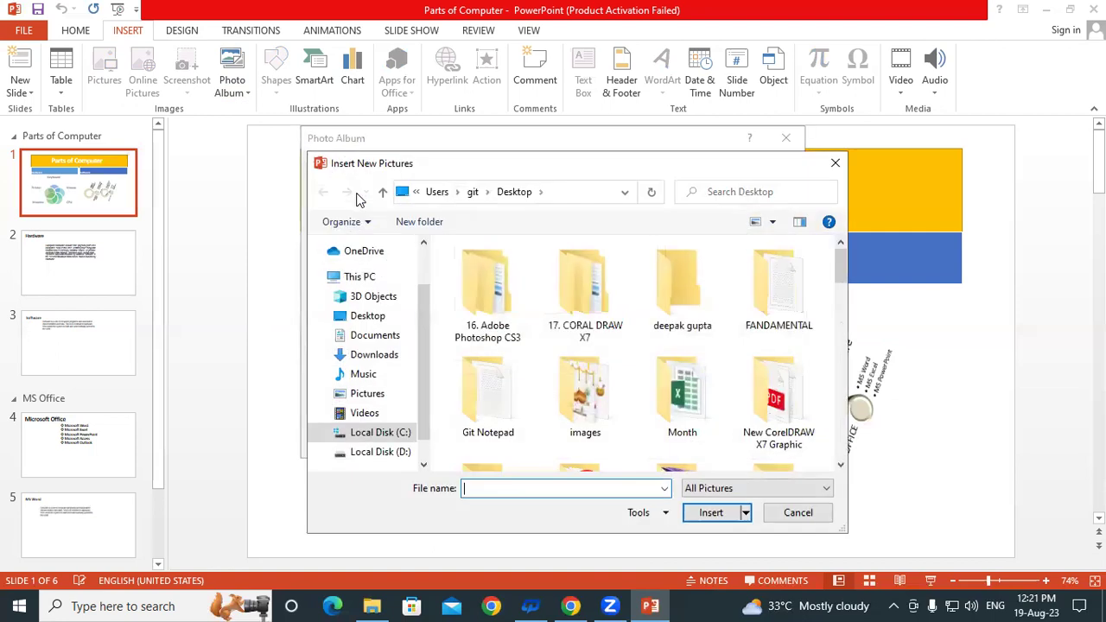
scroll(629, 372, down, 5)
scroll(629, 371, down, 3)
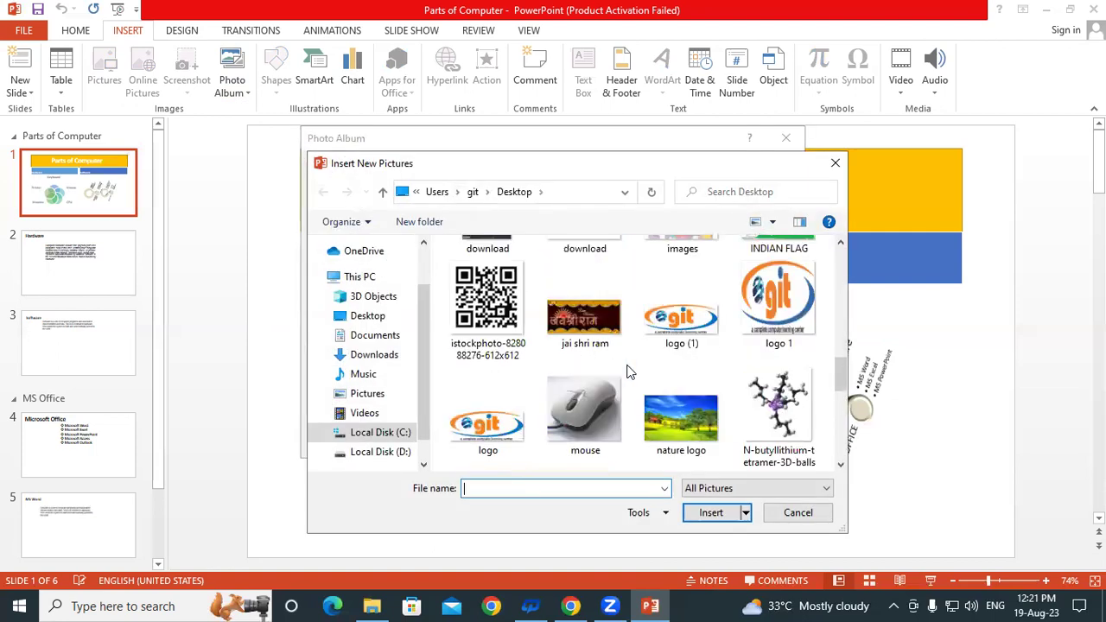
scroll(628, 371, down, 5)
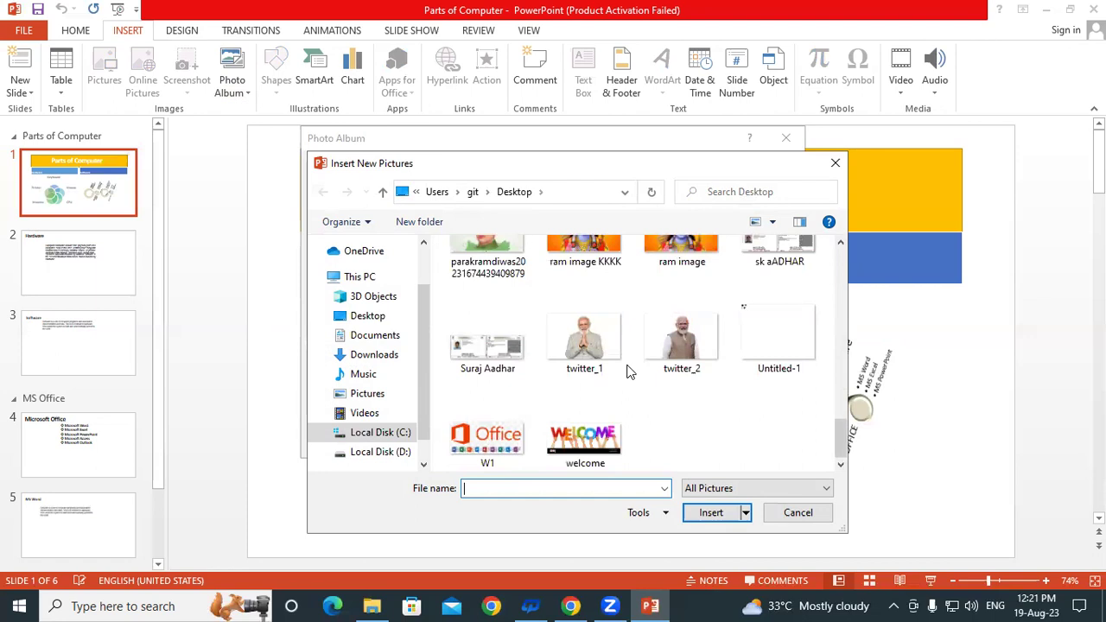
scroll(629, 371, up, 1)
click(584, 276)
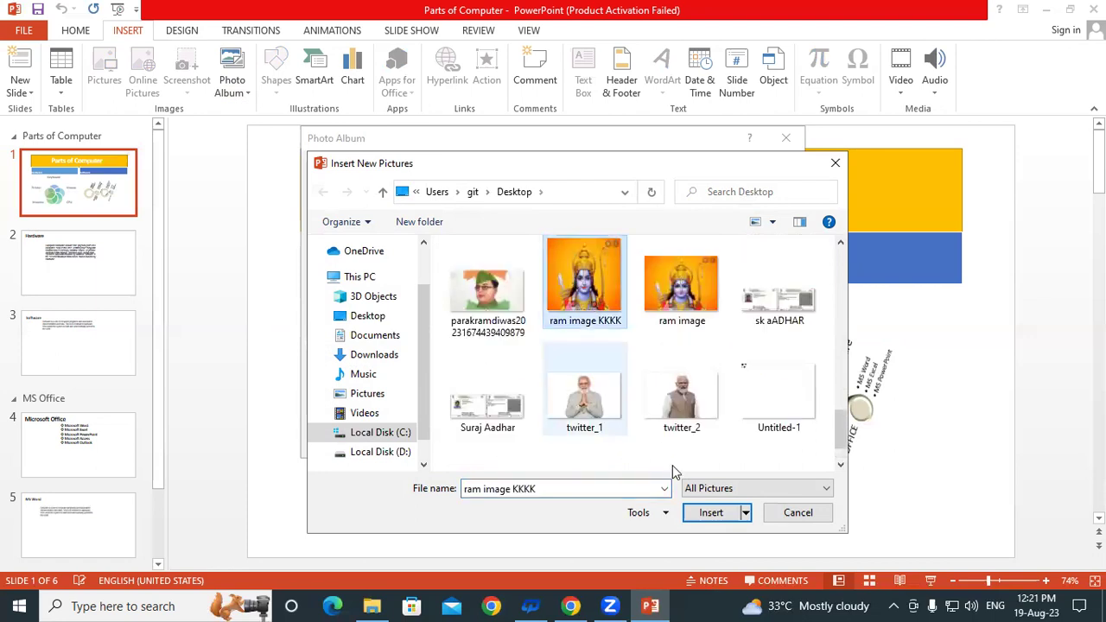
click(704, 512)
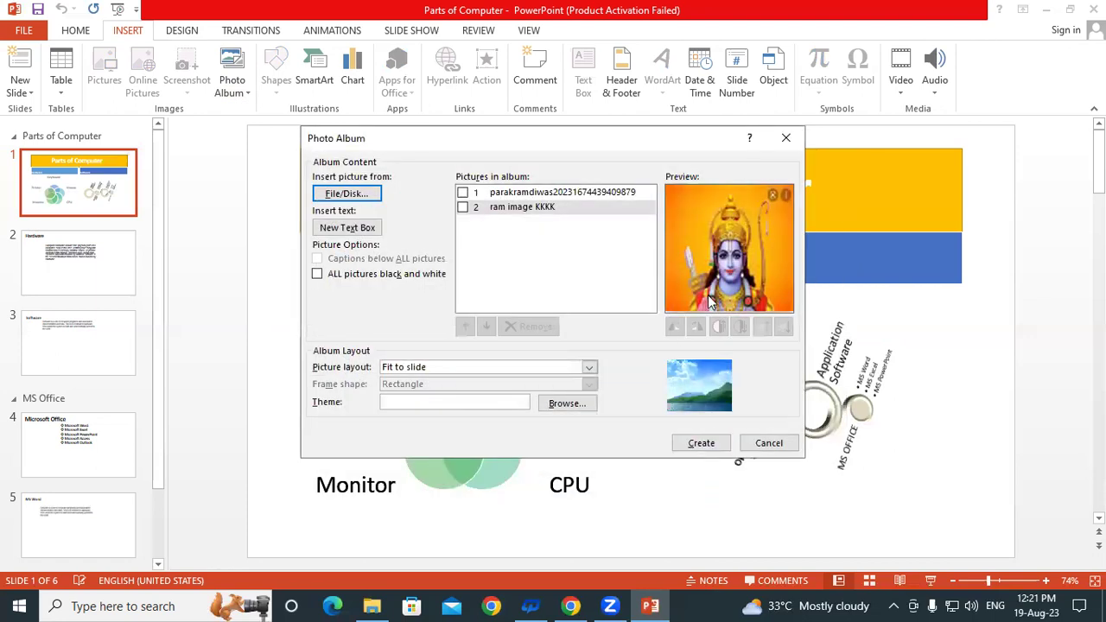
click(361, 187)
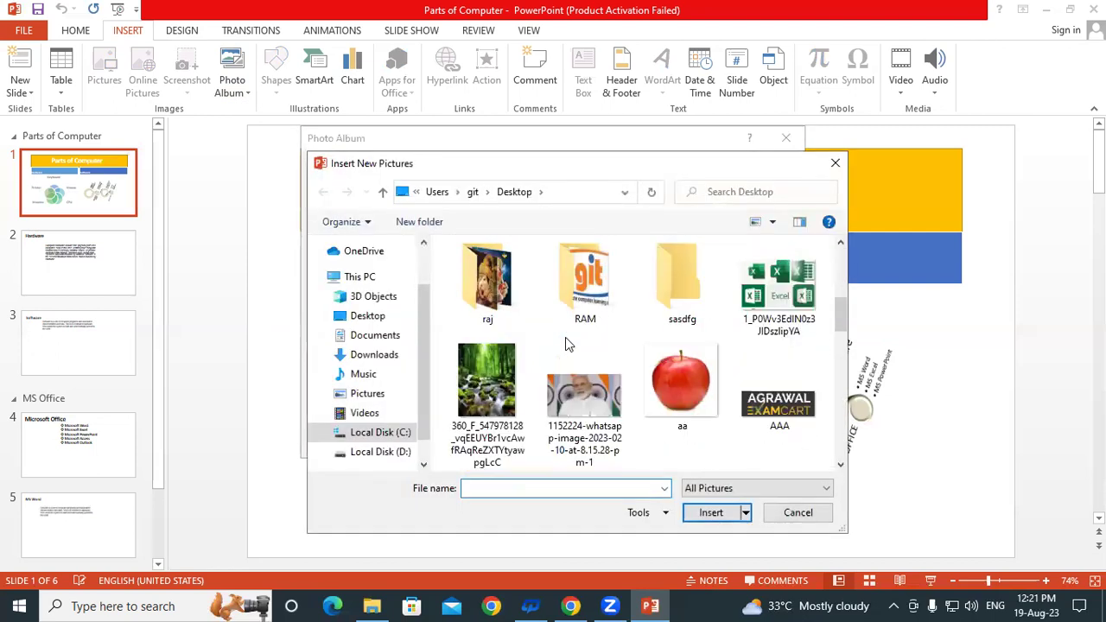
double_click(584, 281)
click(486, 298)
click(715, 513)
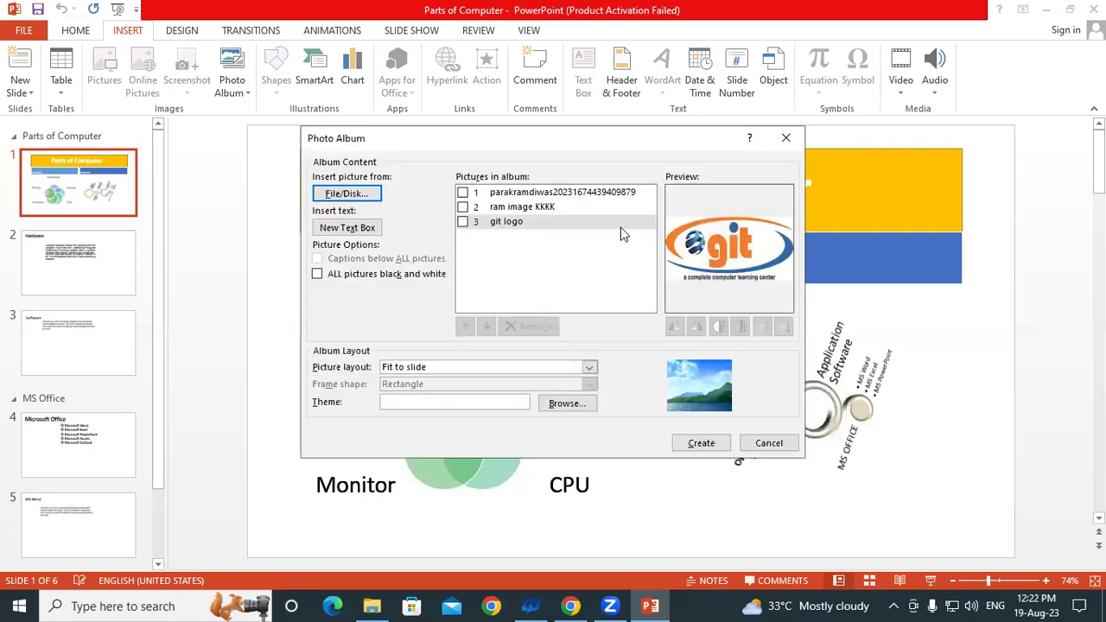
Add the nature logo and images pictures from the Desktop, making five entries
click(350, 195)
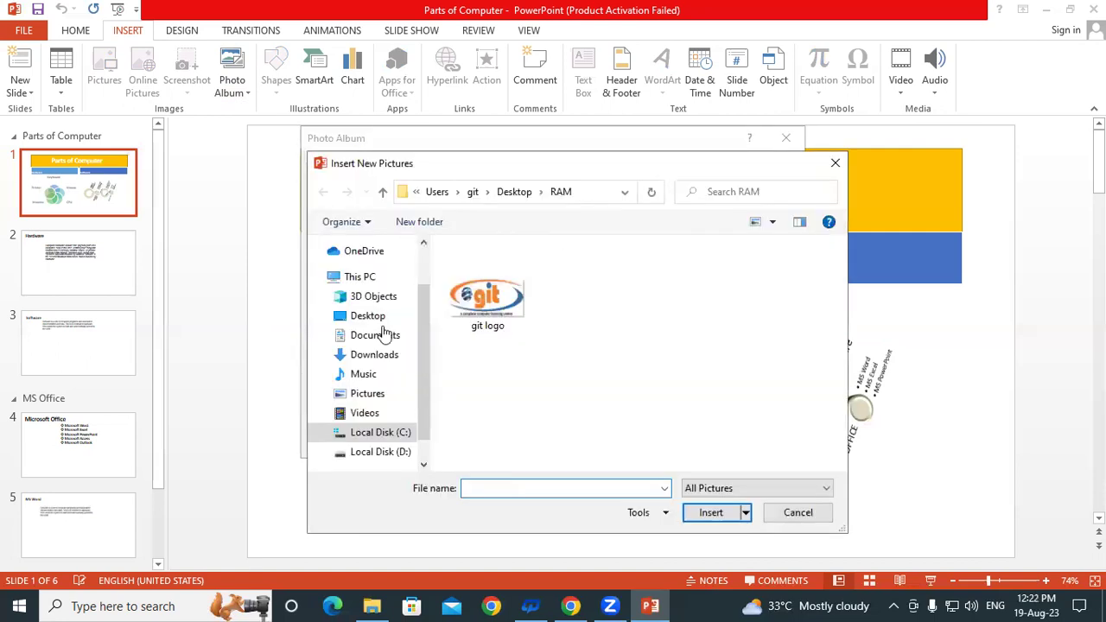
click(383, 192)
scroll(621, 345, down, 3)
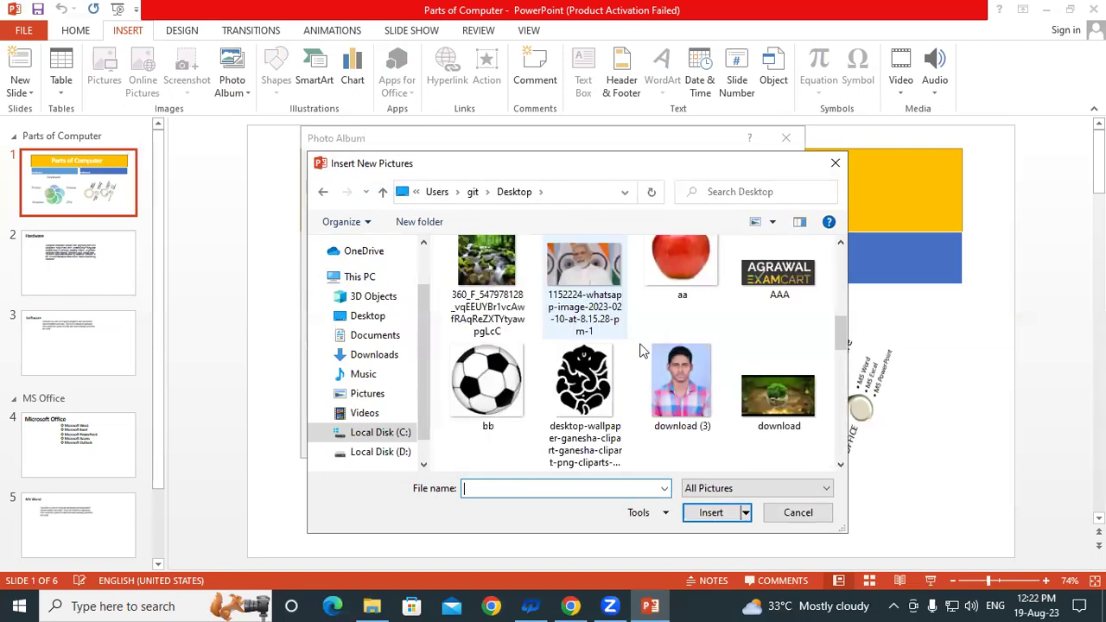
scroll(594, 381, down, 3)
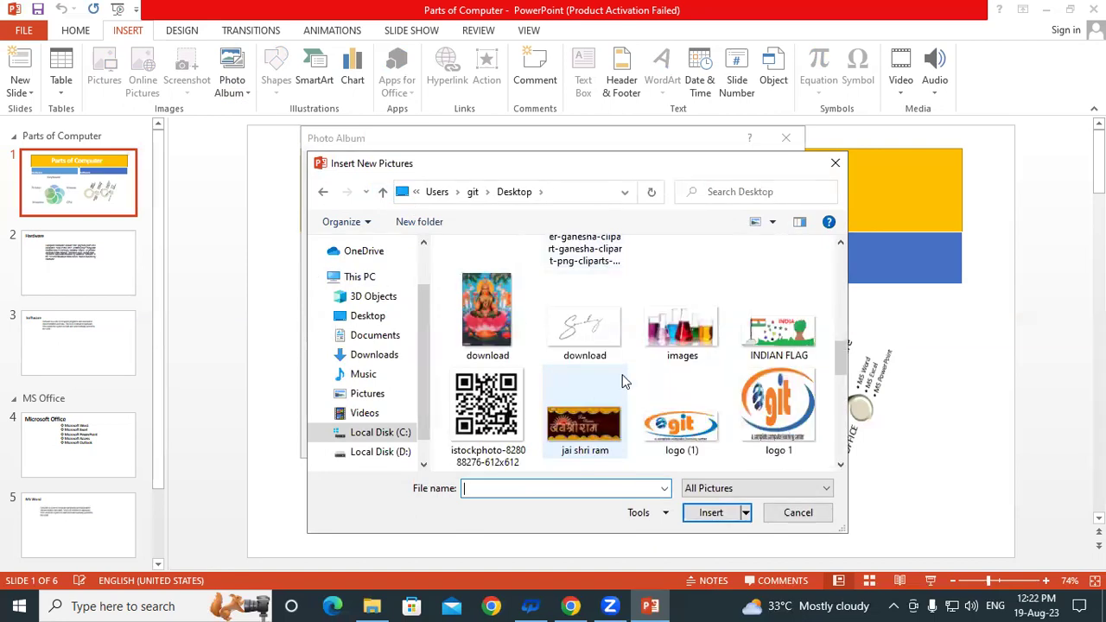
scroll(624, 381, down, 1)
click(682, 311)
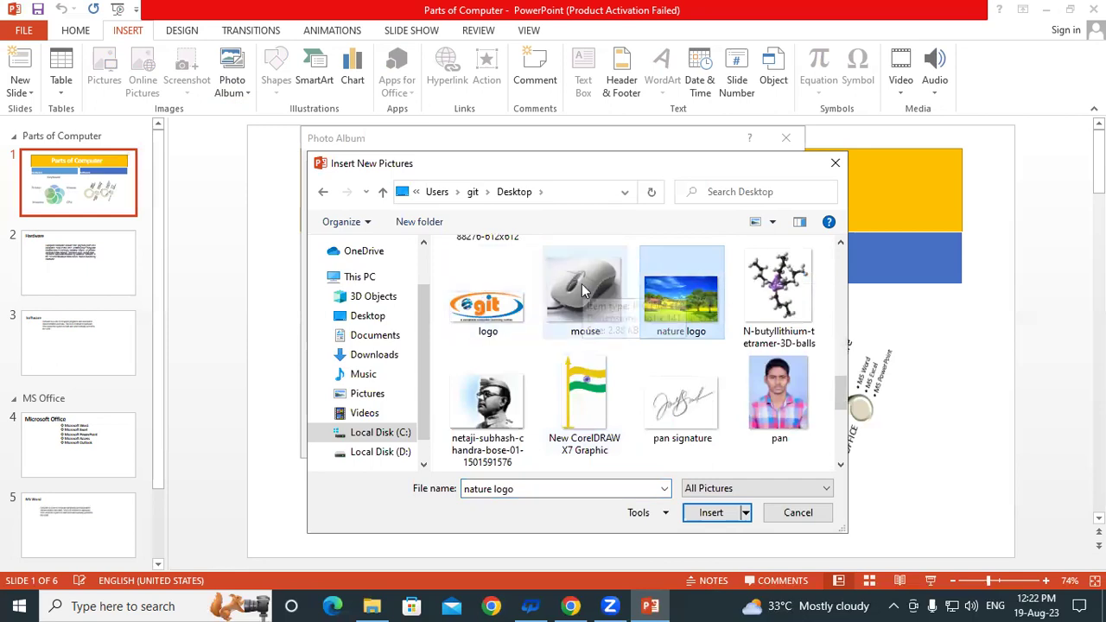
click(709, 513)
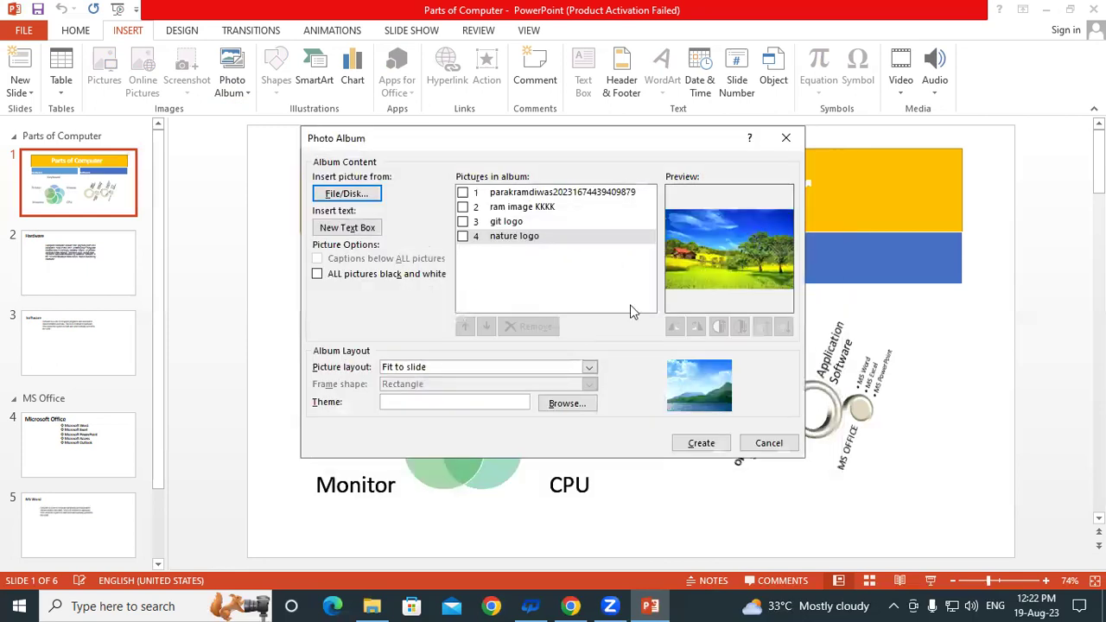
click(346, 194)
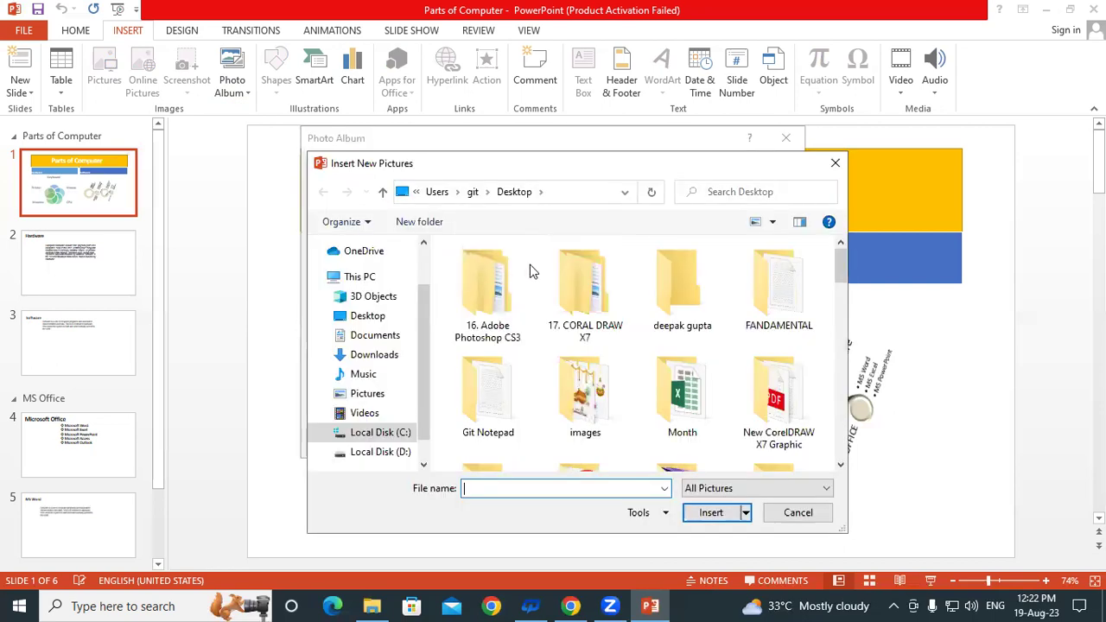
scroll(529, 264, down, 5)
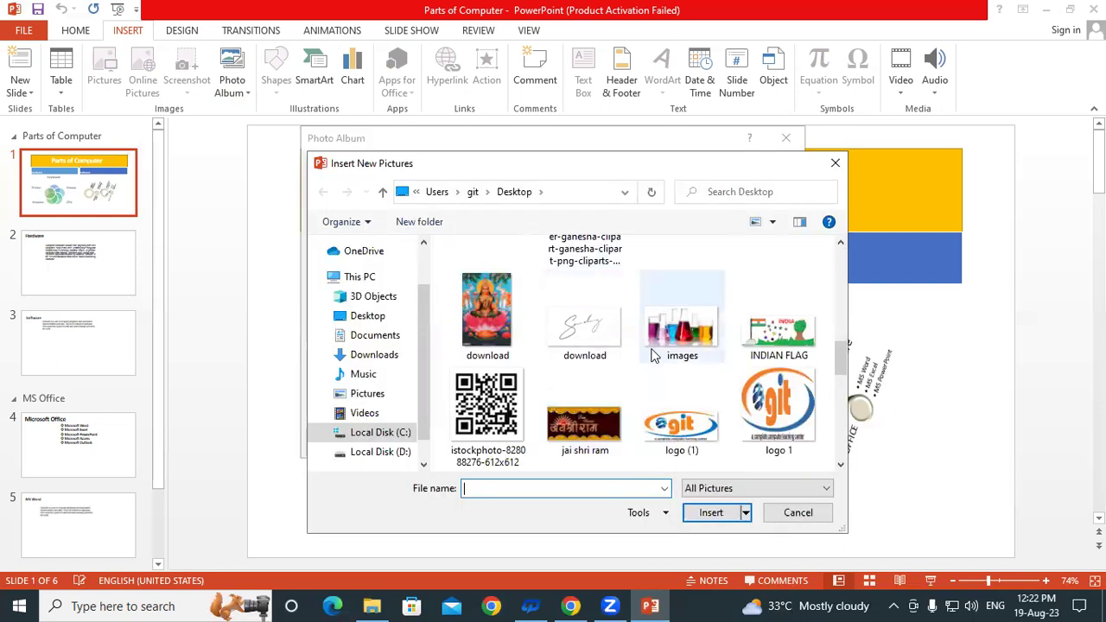
click(682, 333)
click(713, 513)
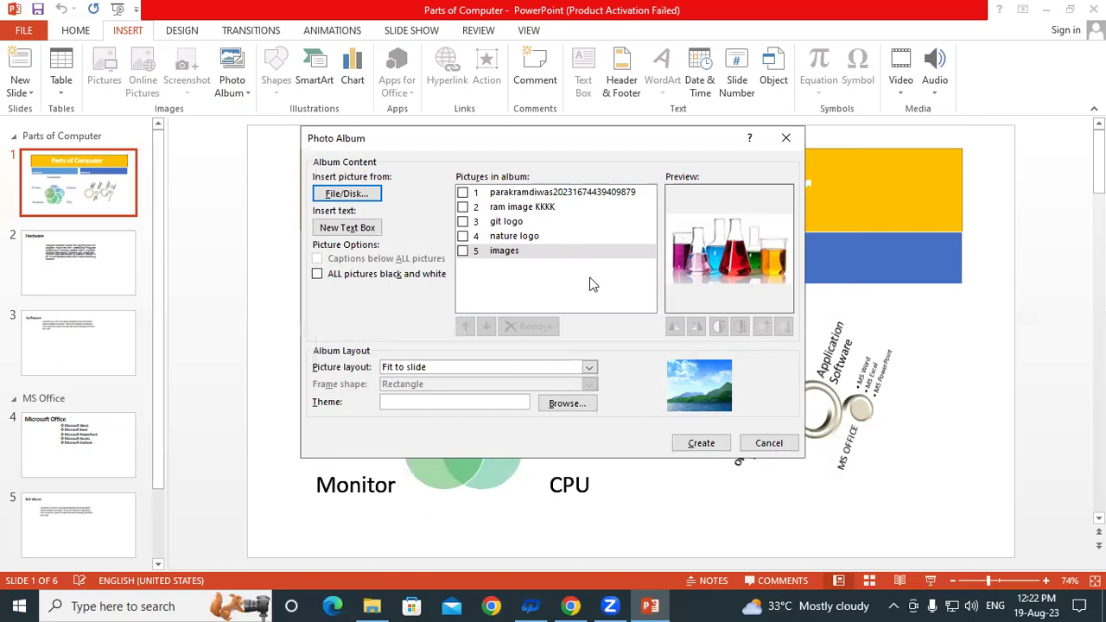
click(508, 197)
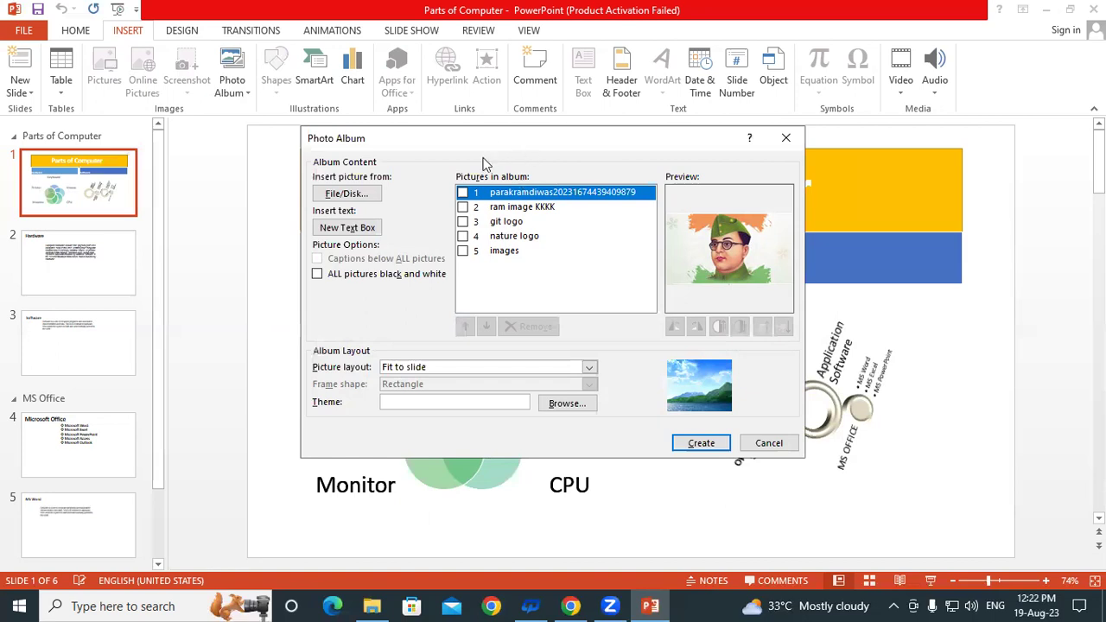
click(464, 192)
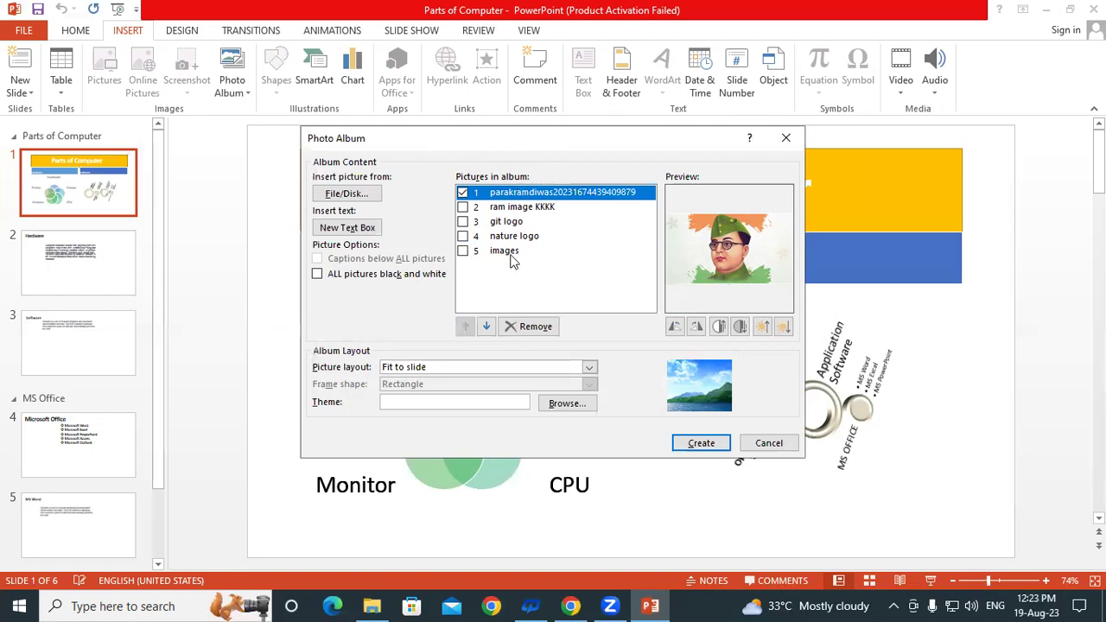
click(486, 330)
click(486, 331)
click(487, 330)
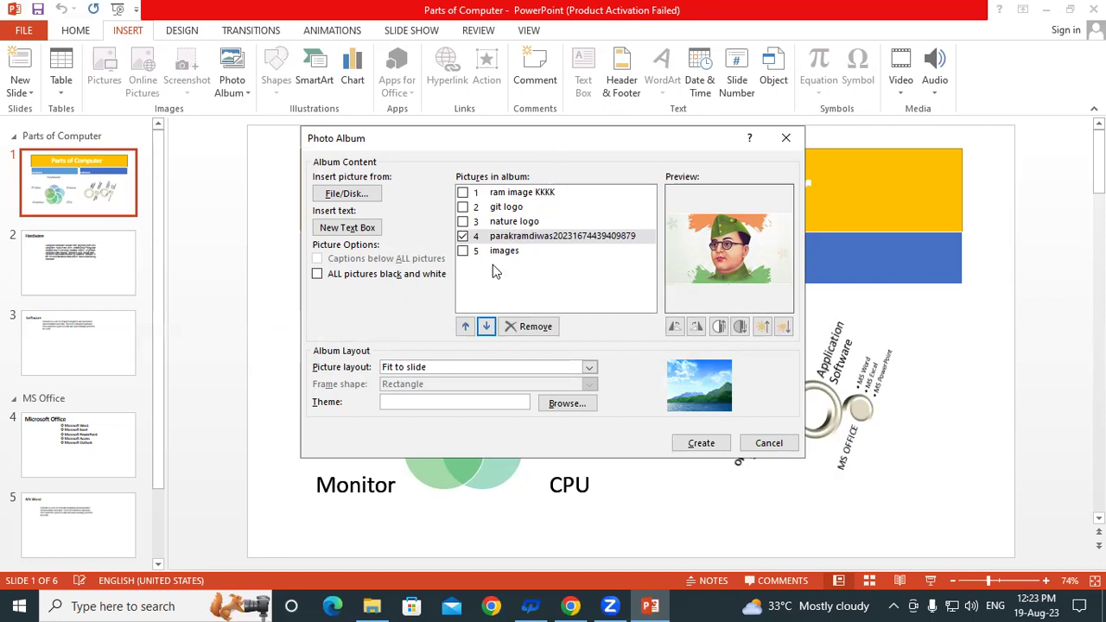
click(463, 330)
click(463, 330)
click(463, 331)
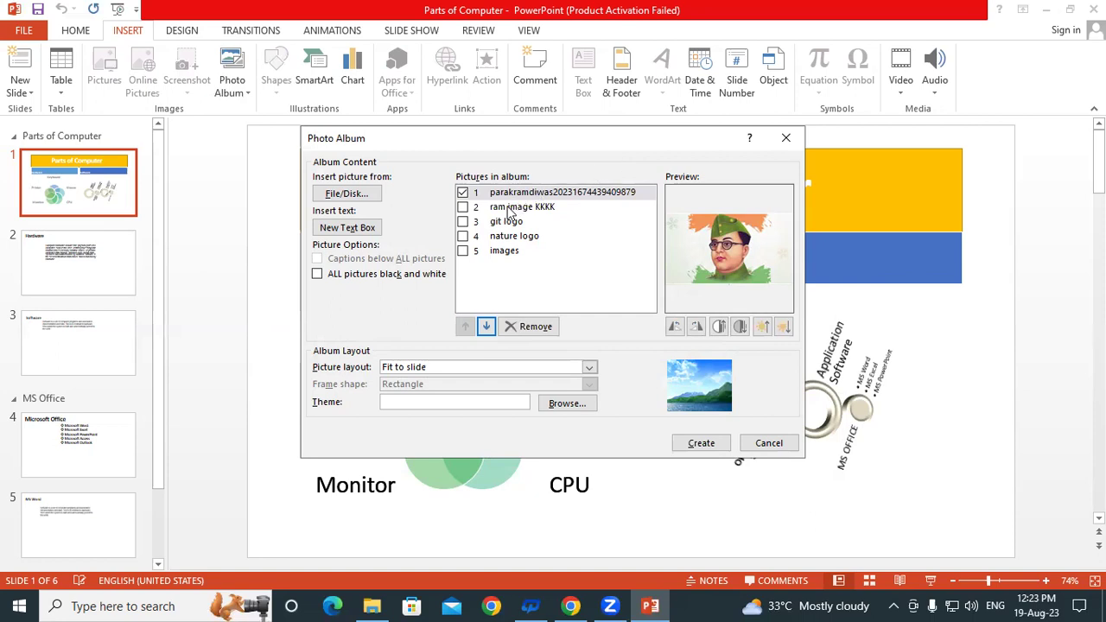
Untick picture 1, mark nature logo, and remove it from the album list
click(463, 193)
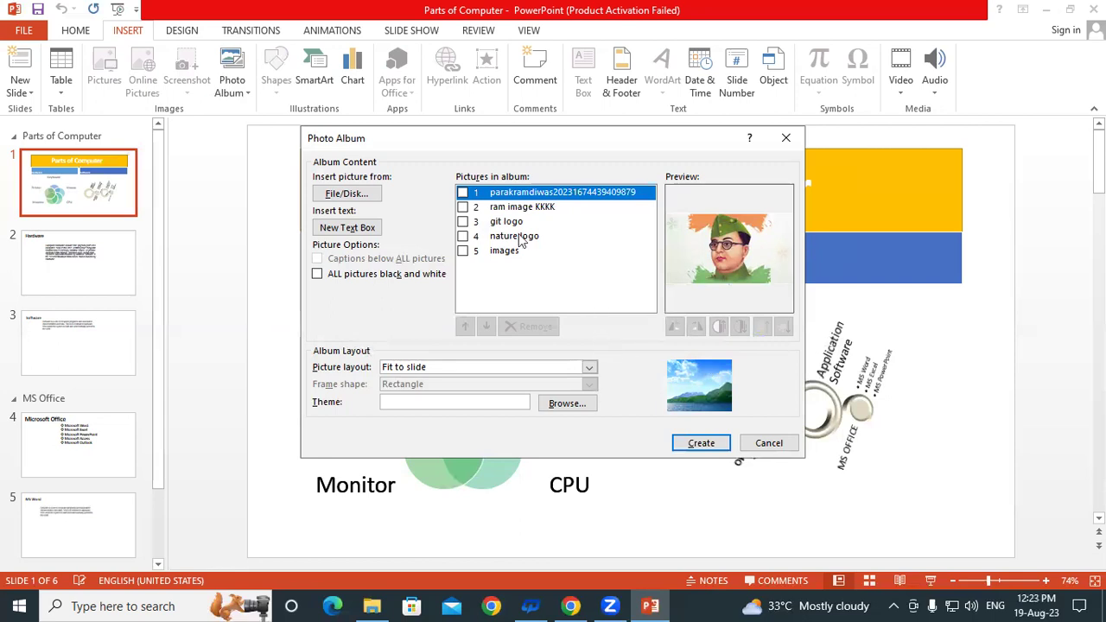
click(466, 208)
click(466, 222)
click(463, 208)
click(466, 236)
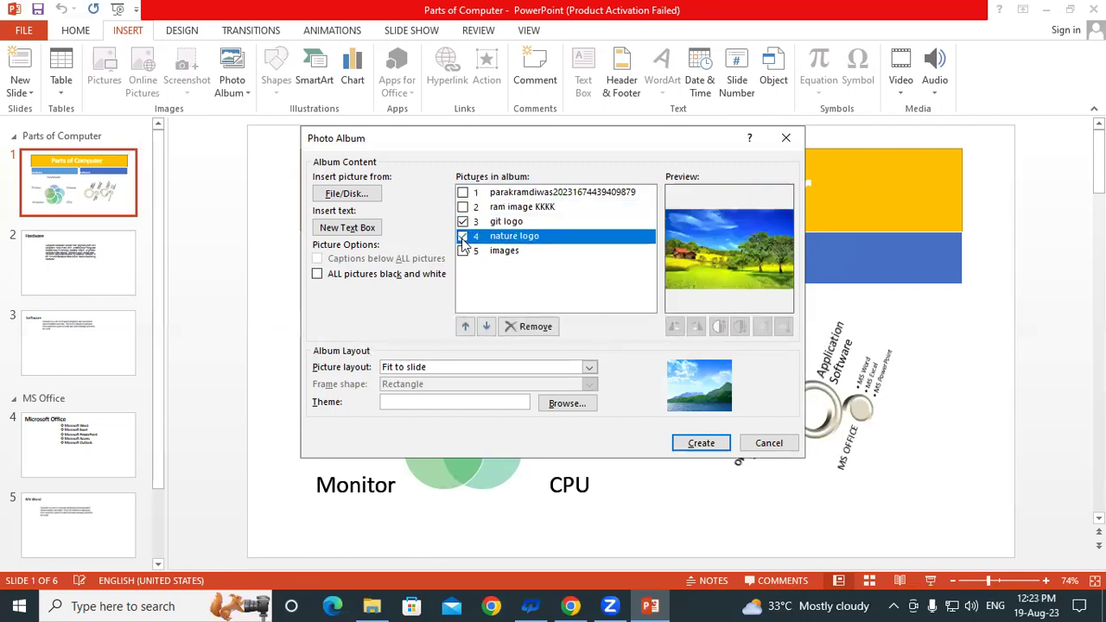
click(466, 222)
click(462, 235)
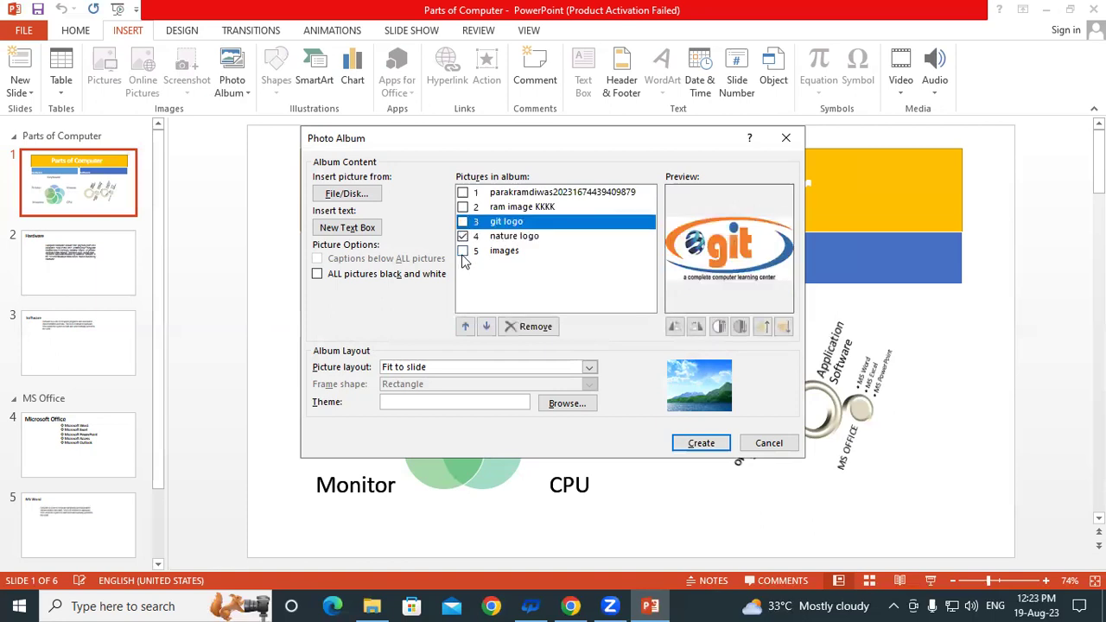
click(503, 237)
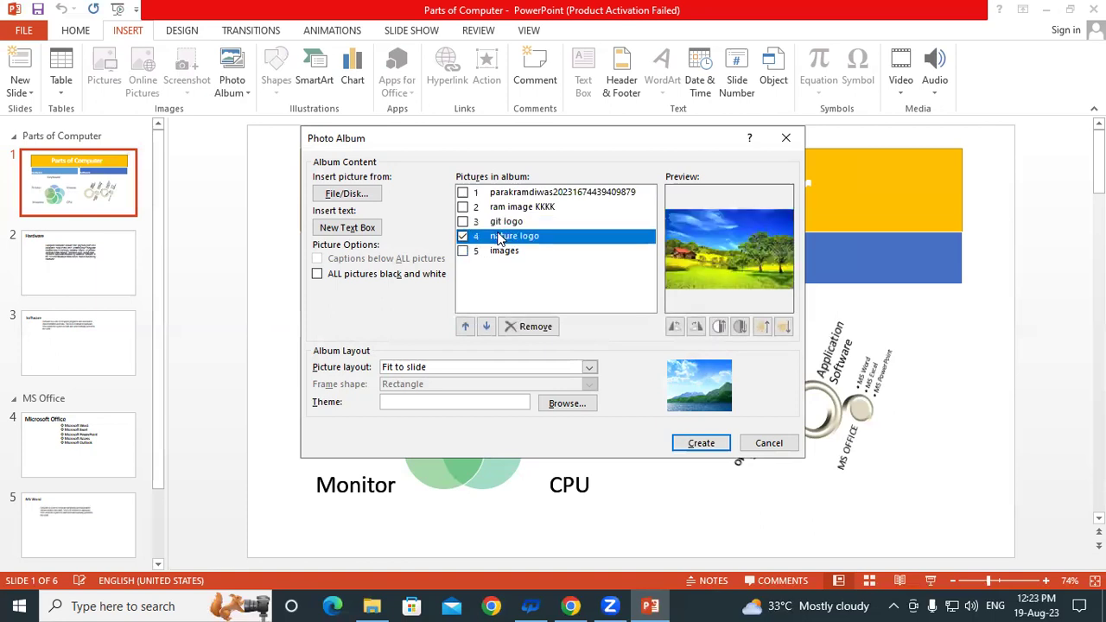
click(521, 328)
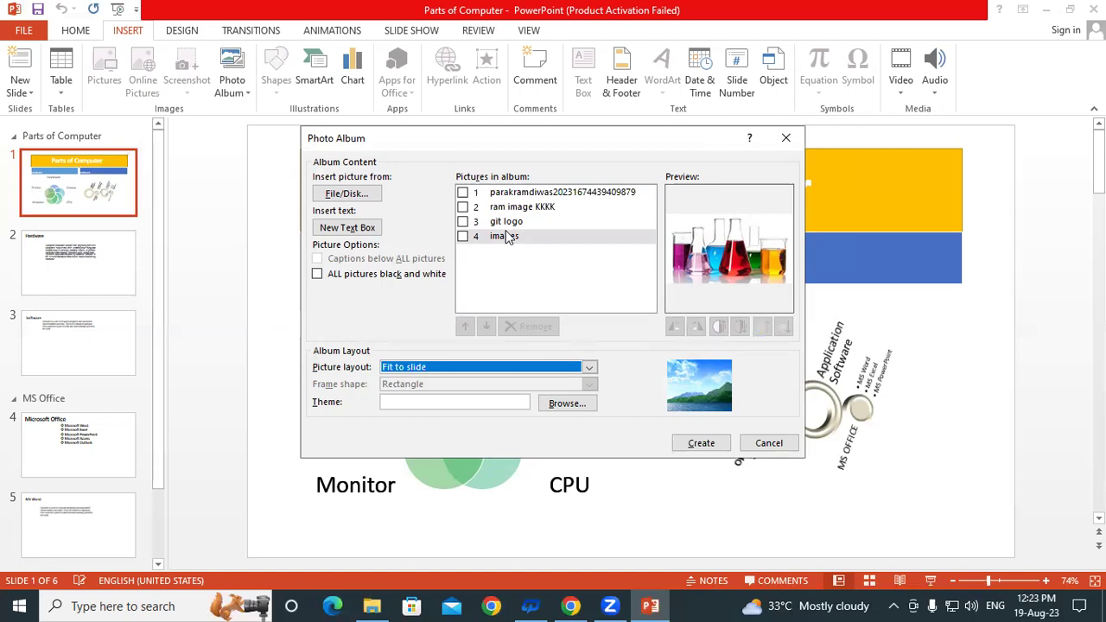
Select the parakramdiwas picture and rotate it around until it stands upright again
click(466, 193)
click(464, 194)
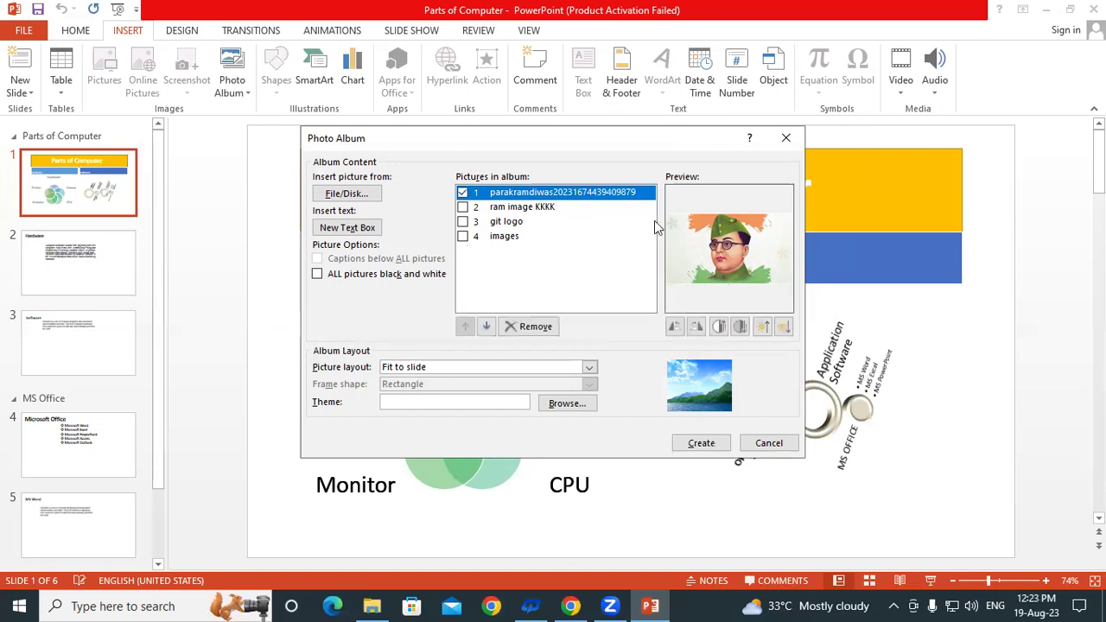
click(675, 327)
click(676, 326)
click(675, 327)
click(675, 327)
click(675, 326)
click(675, 327)
click(675, 327)
click(675, 327)
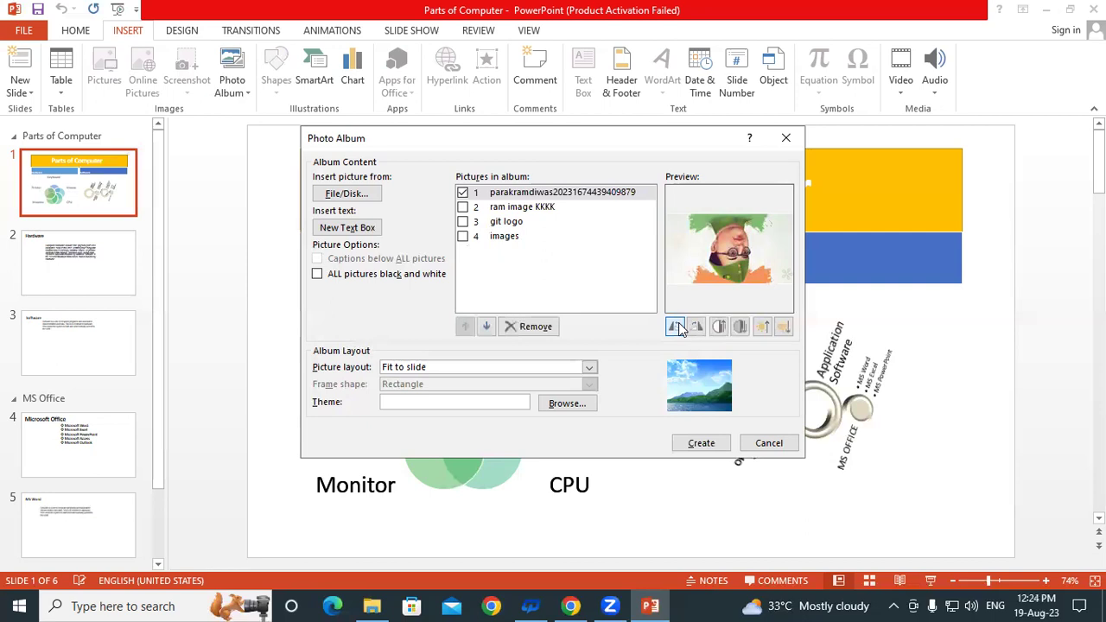
click(696, 329)
click(697, 329)
click(696, 328)
click(696, 328)
click(696, 329)
click(697, 328)
click(696, 328)
click(696, 328)
click(696, 328)
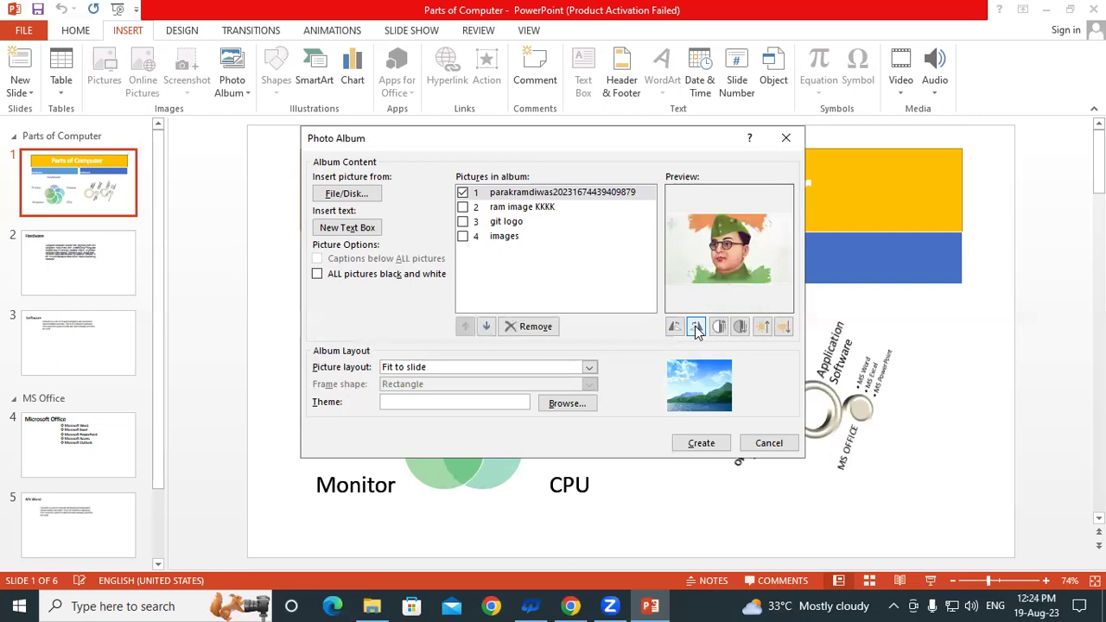
click(696, 328)
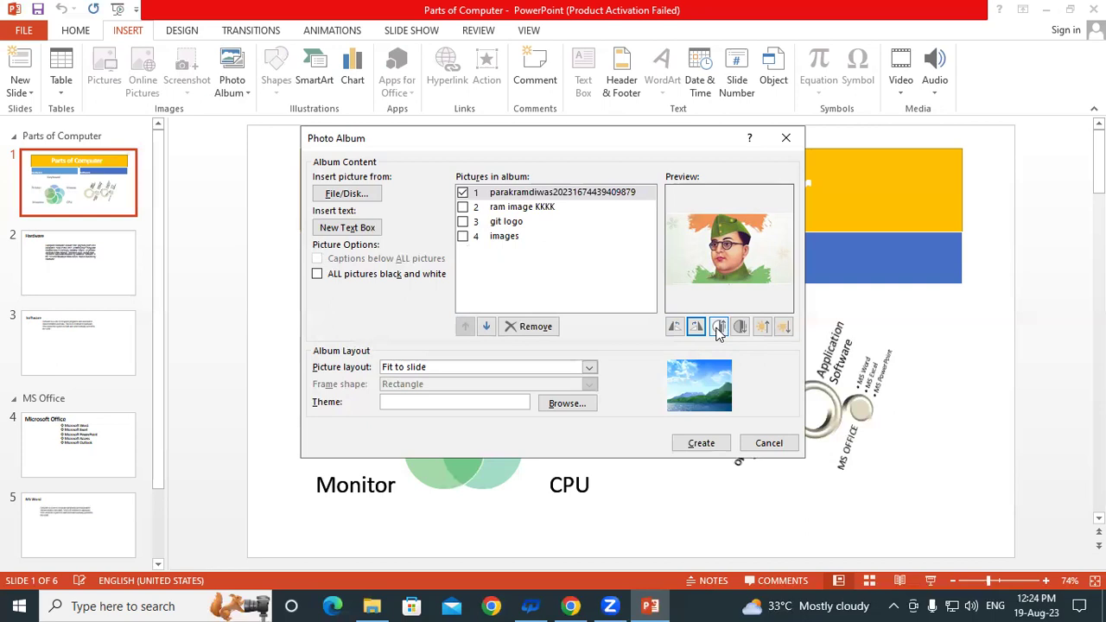
Raise the picture's contrast three steps, then lower it four steps
click(717, 328)
click(718, 328)
click(718, 328)
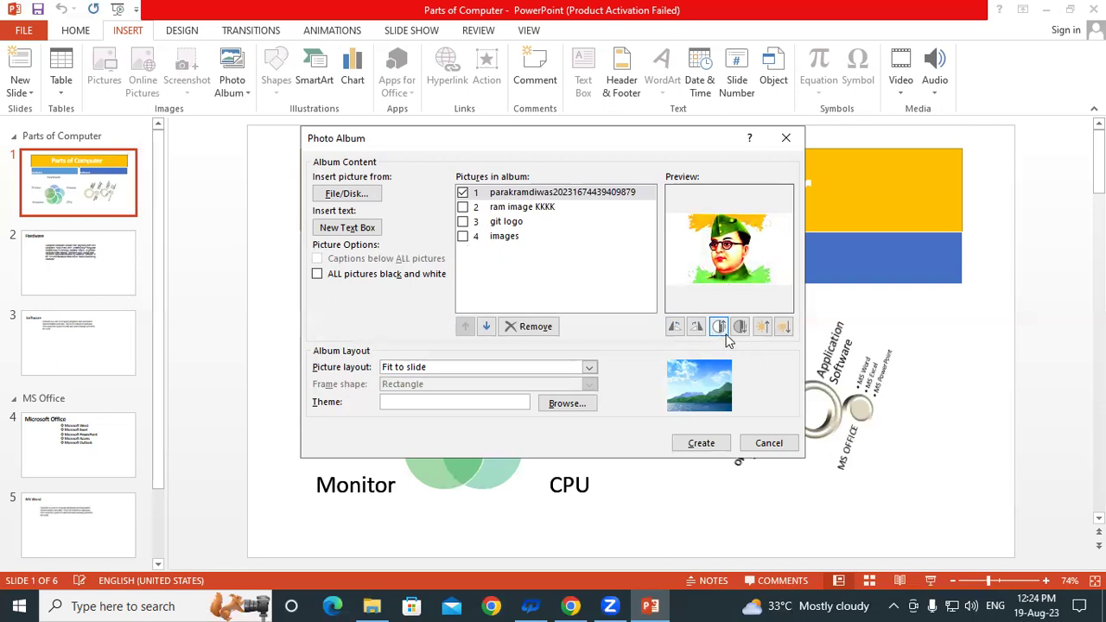
click(740, 329)
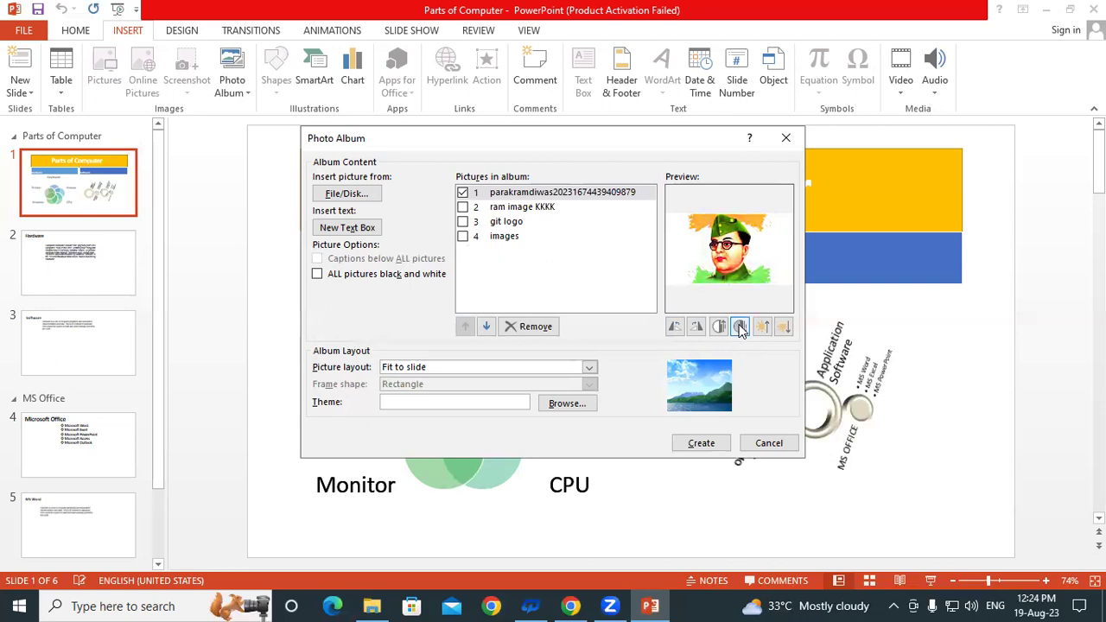
click(740, 328)
click(740, 328)
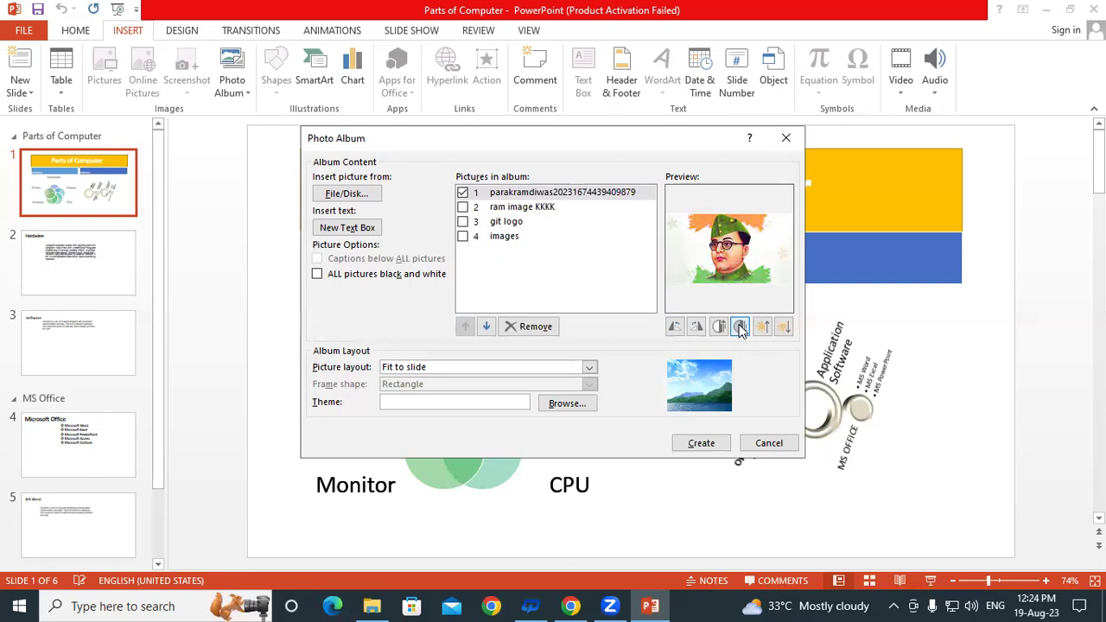
click(739, 329)
Adjust the picture's brightness: up two steps, down nine, then up six
click(764, 326)
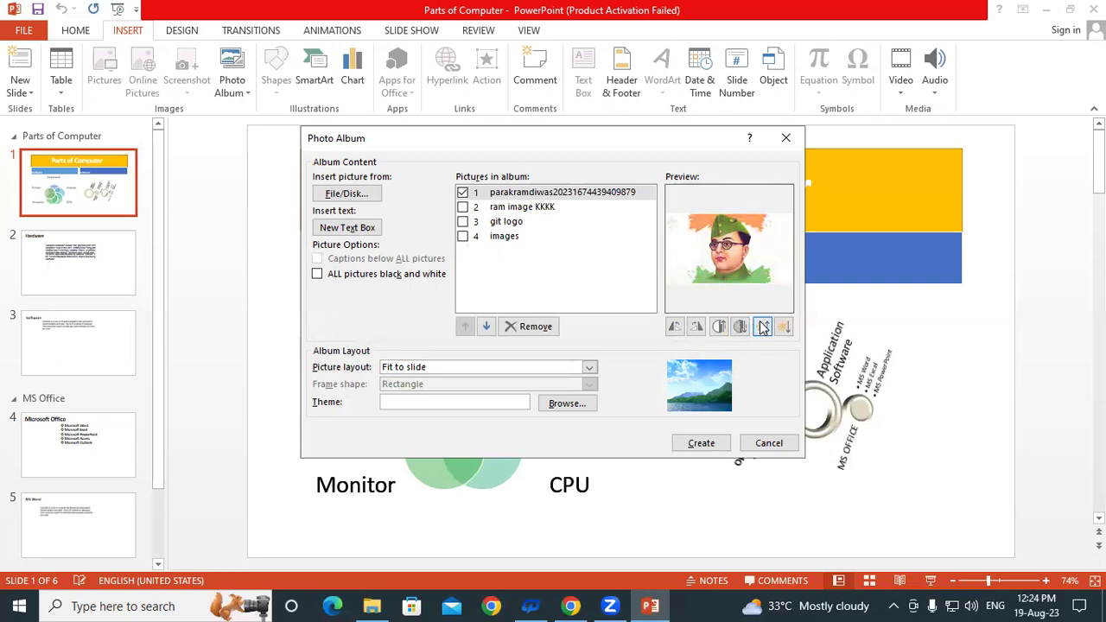
click(764, 326)
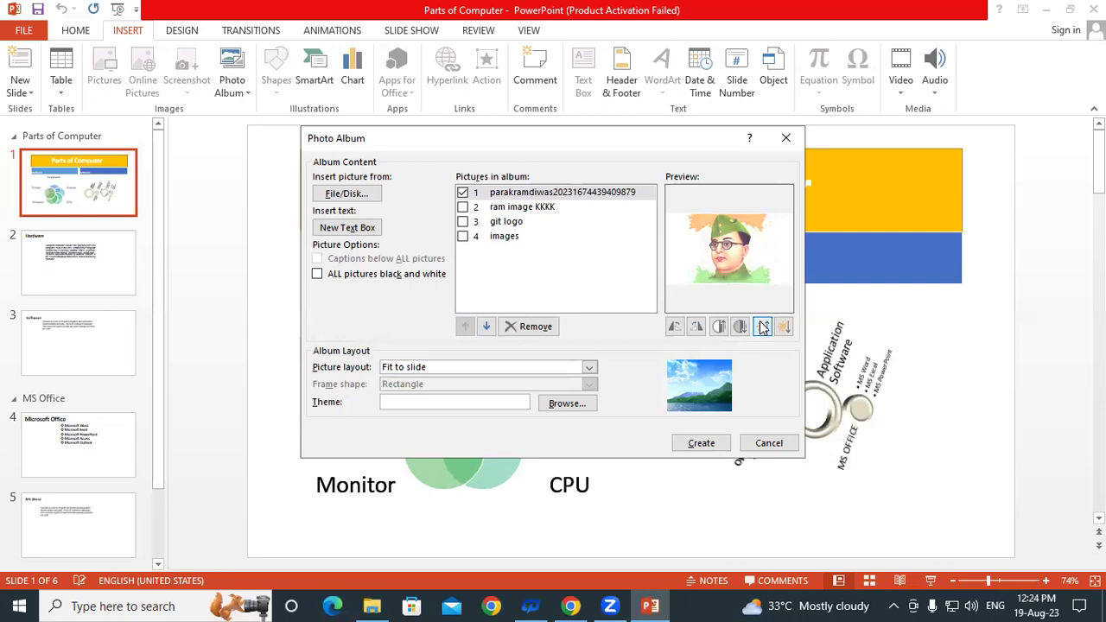
click(784, 326)
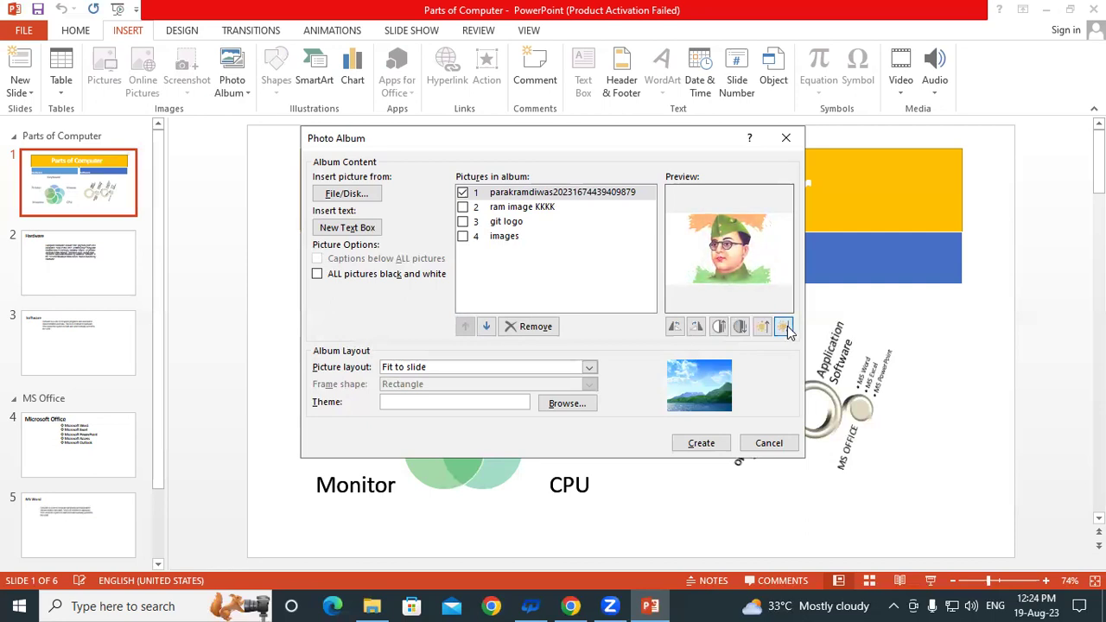
click(783, 327)
click(783, 326)
click(784, 327)
click(783, 327)
click(784, 326)
click(784, 326)
click(784, 326)
click(783, 327)
click(783, 326)
click(760, 333)
click(760, 332)
click(760, 332)
click(760, 333)
click(760, 333)
click(760, 333)
click(760, 333)
click(760, 332)
click(760, 333)
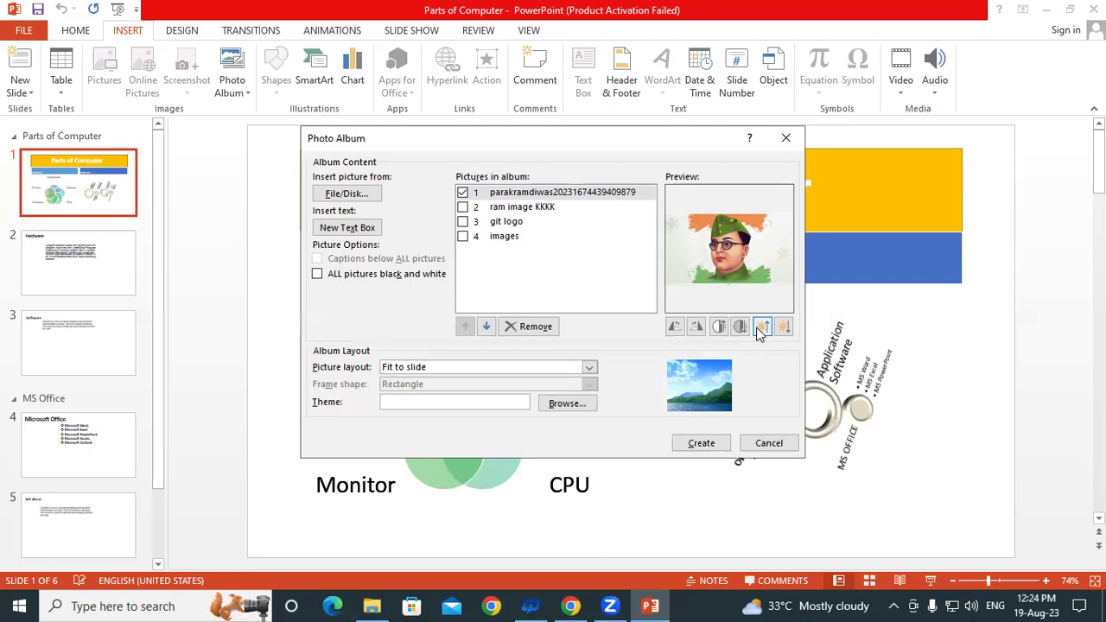
Create the album as a new five-slide deck and select its title slide
click(702, 443)
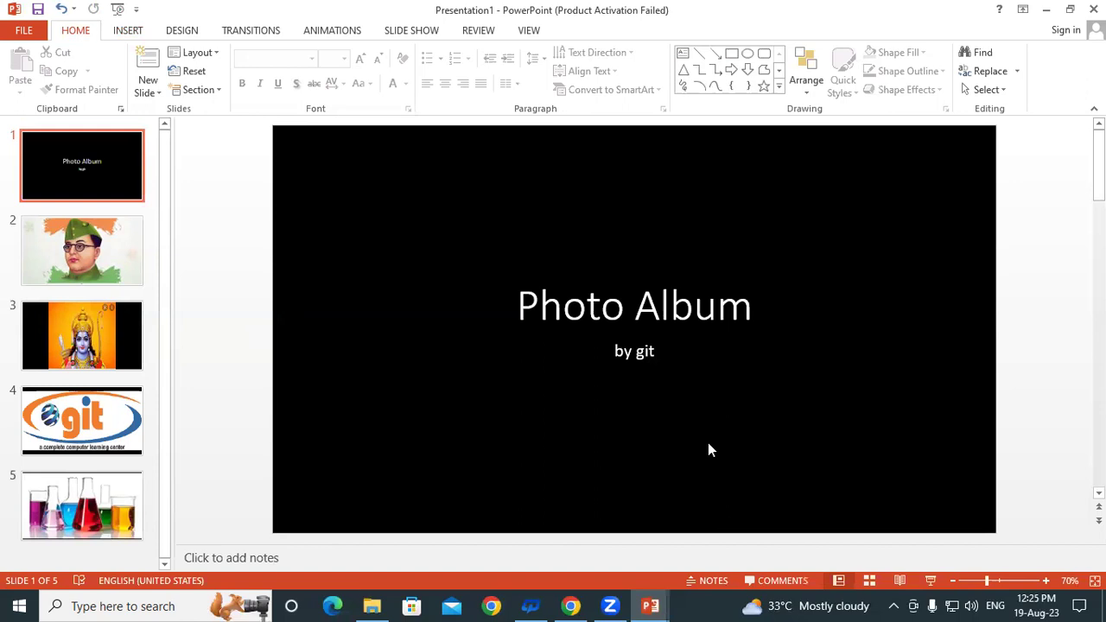
click(44, 146)
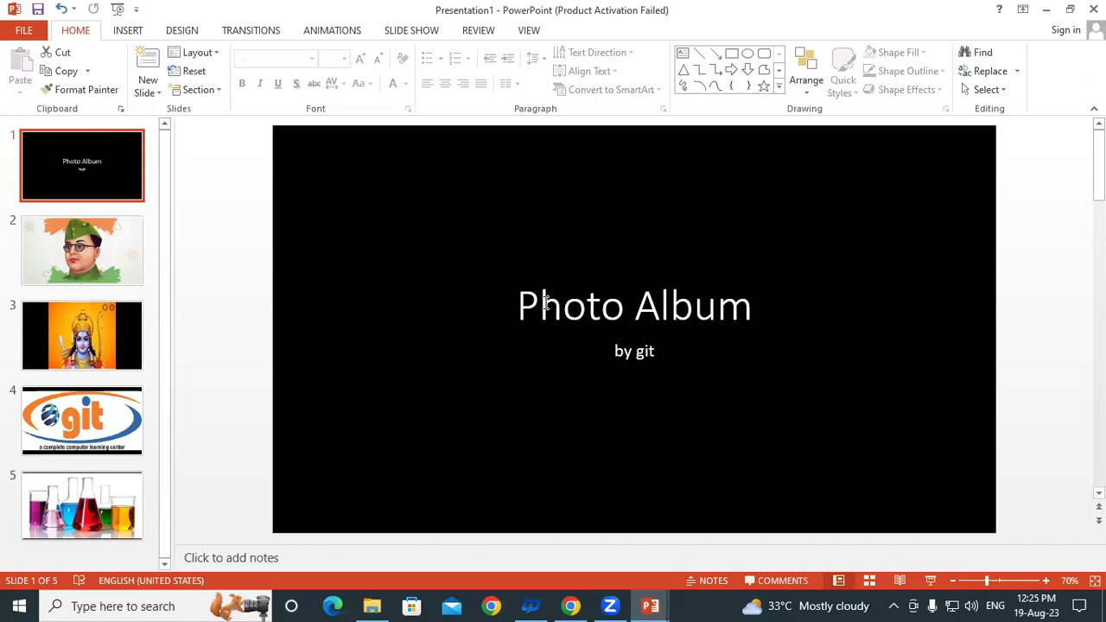
Replace the existing subtitle with 'By' followed by the author's initials
click(647, 349)
drag(661, 349, 587, 350)
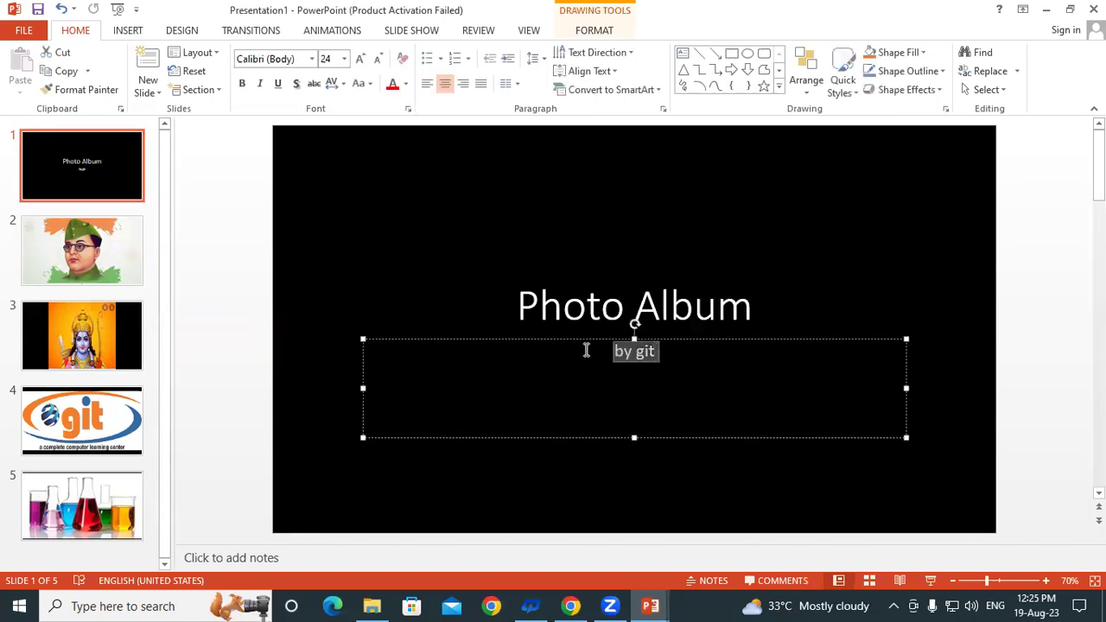
text(BY)
key(BackSpace)
key(BackSpace)
text(y )
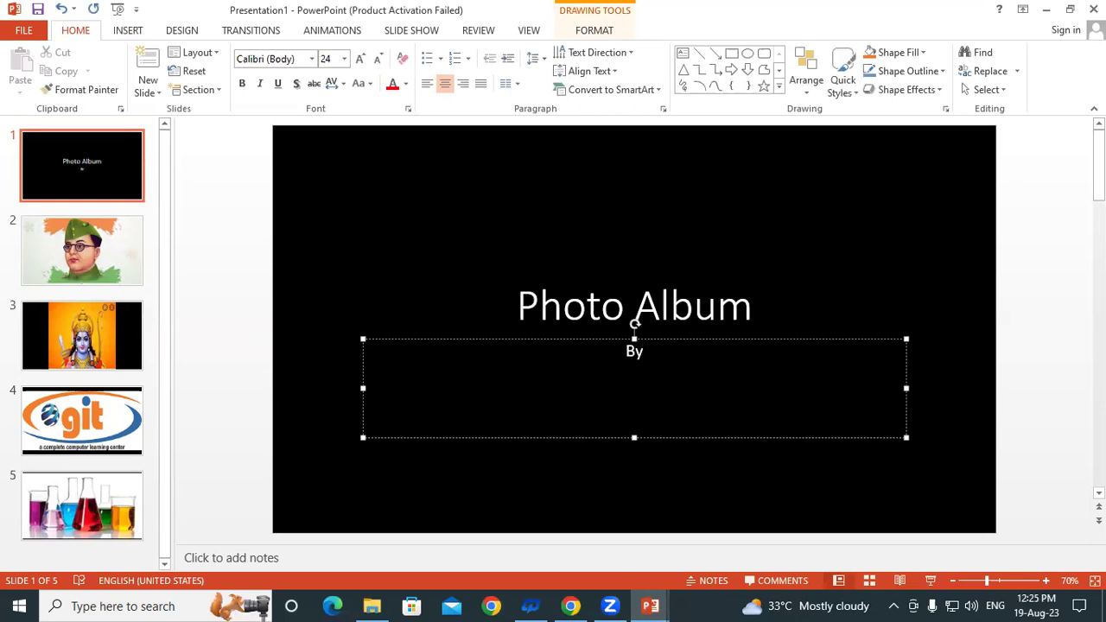
text(SK)
Make the subtitle bold at size 54, then run the slide show from slide 1
drag(666, 349, 610, 351)
click(242, 83)
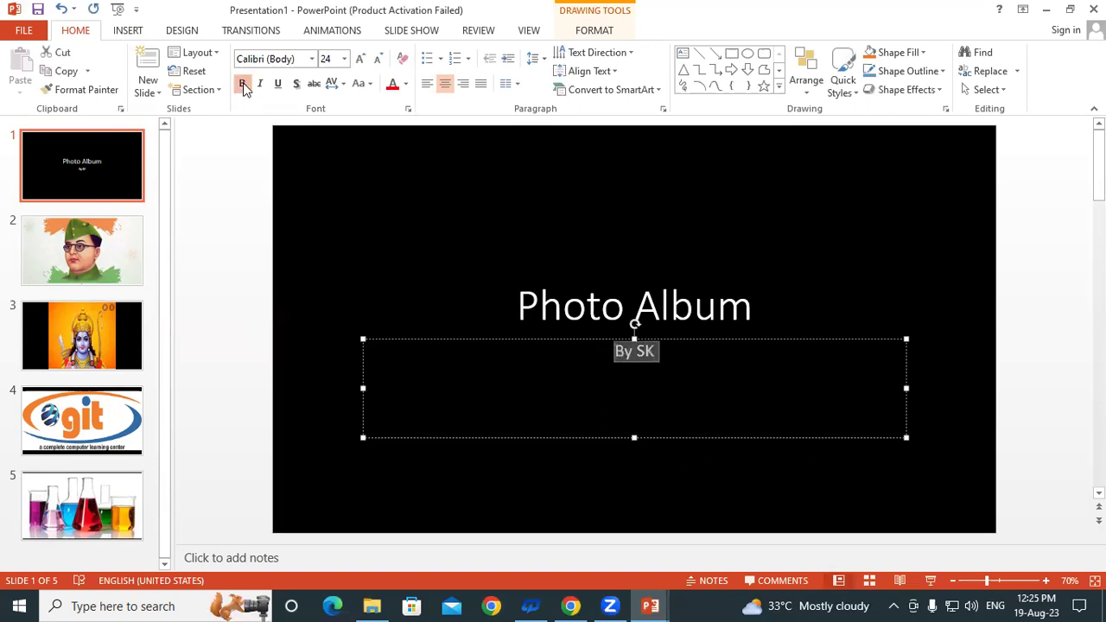
click(359, 59)
click(359, 59)
click(359, 58)
click(359, 59)
click(360, 59)
click(360, 59)
click(360, 58)
click(960, 323)
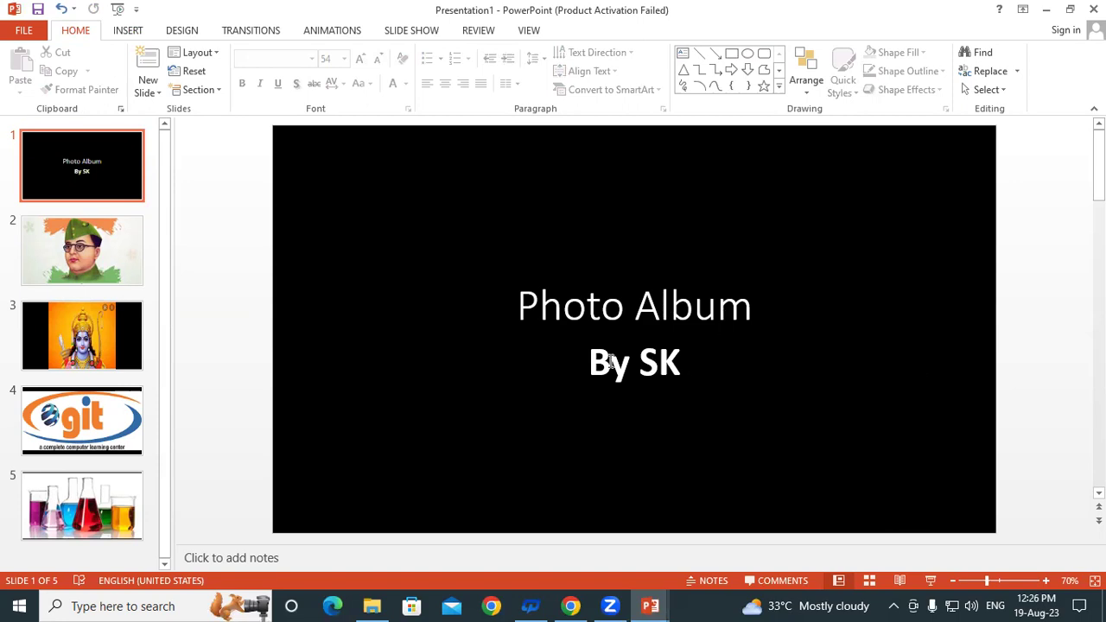
click(94, 171)
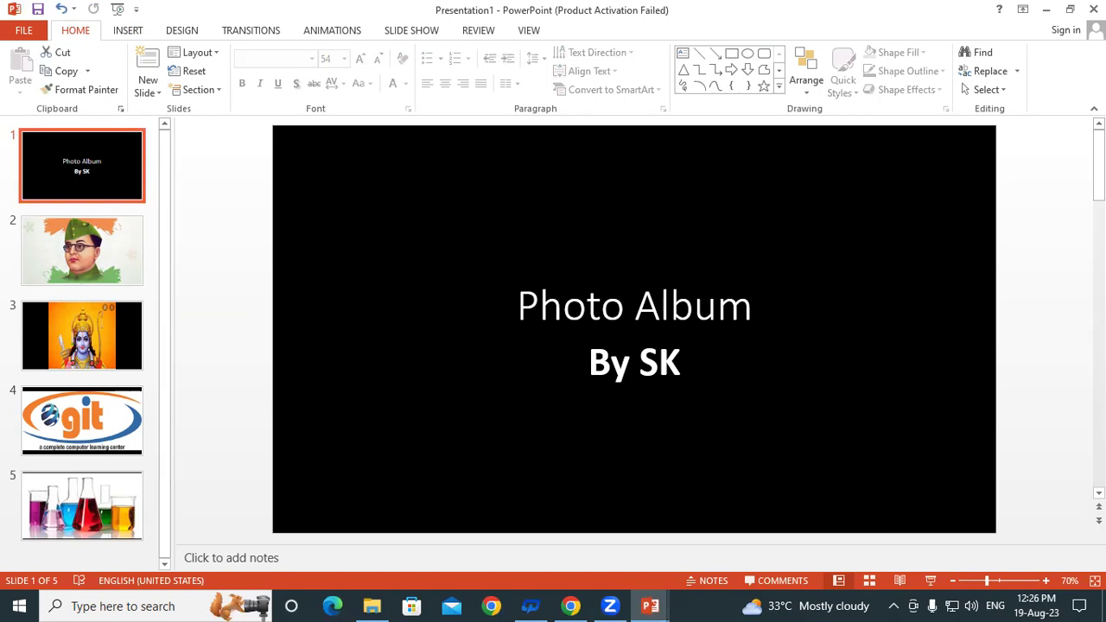
key(F5)
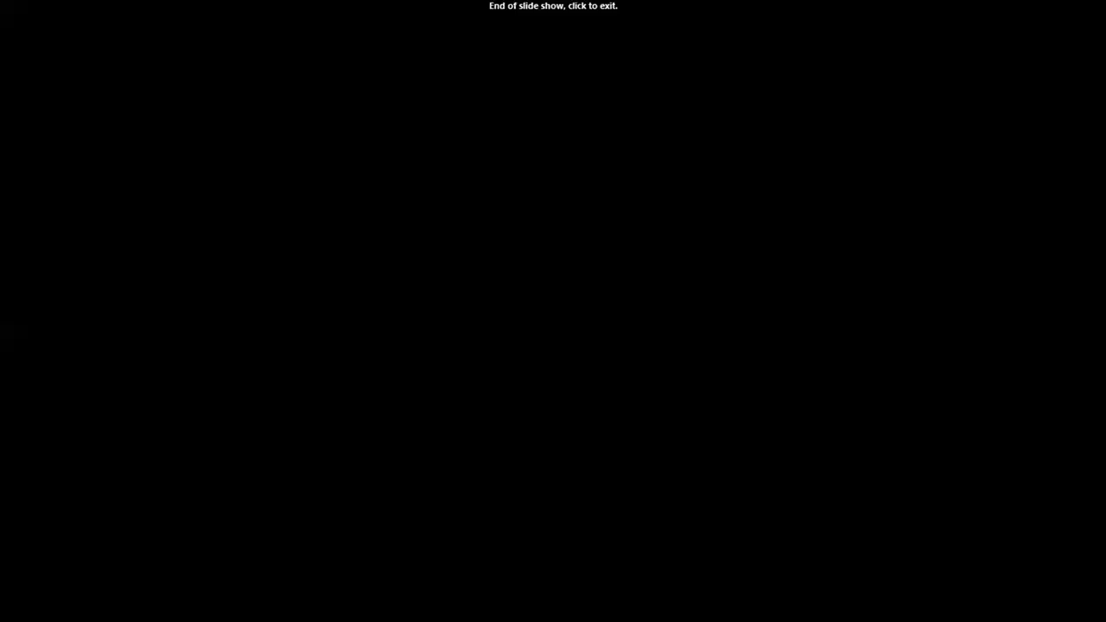
End the finished slide show and return to the editing view
click(533, 328)
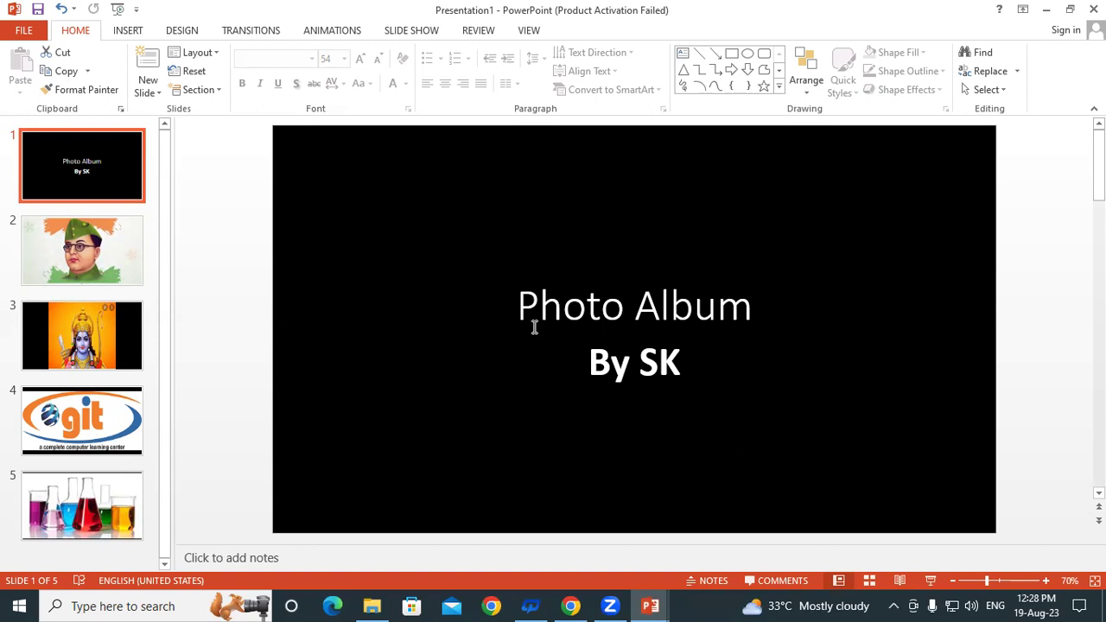
Open Edit Photo Album from the Insert tab's Photo Album menu
click(128, 31)
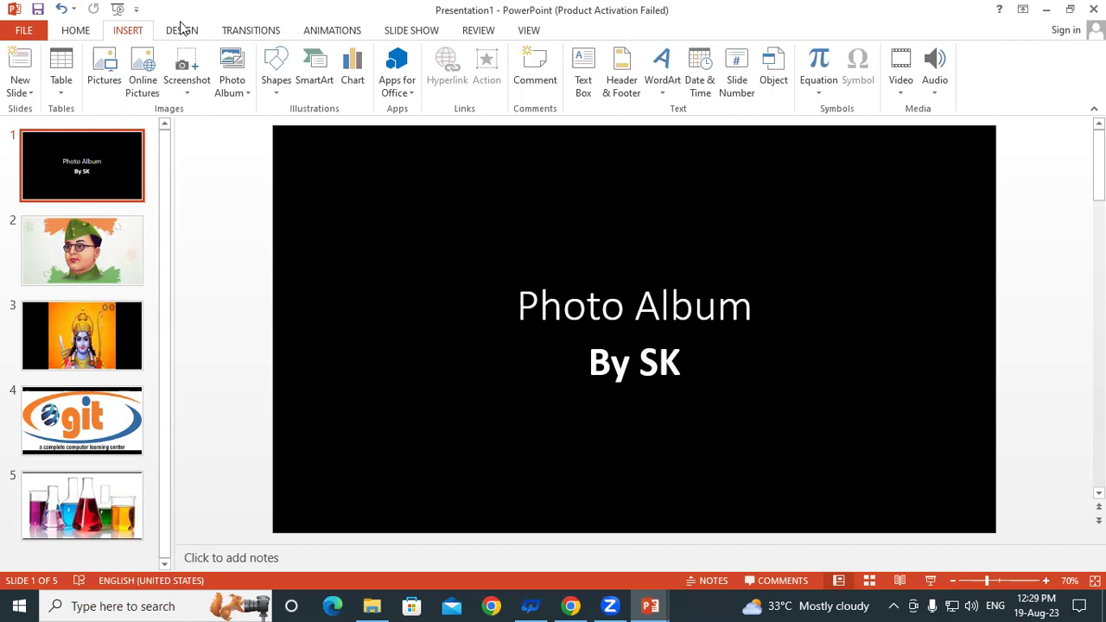
click(232, 101)
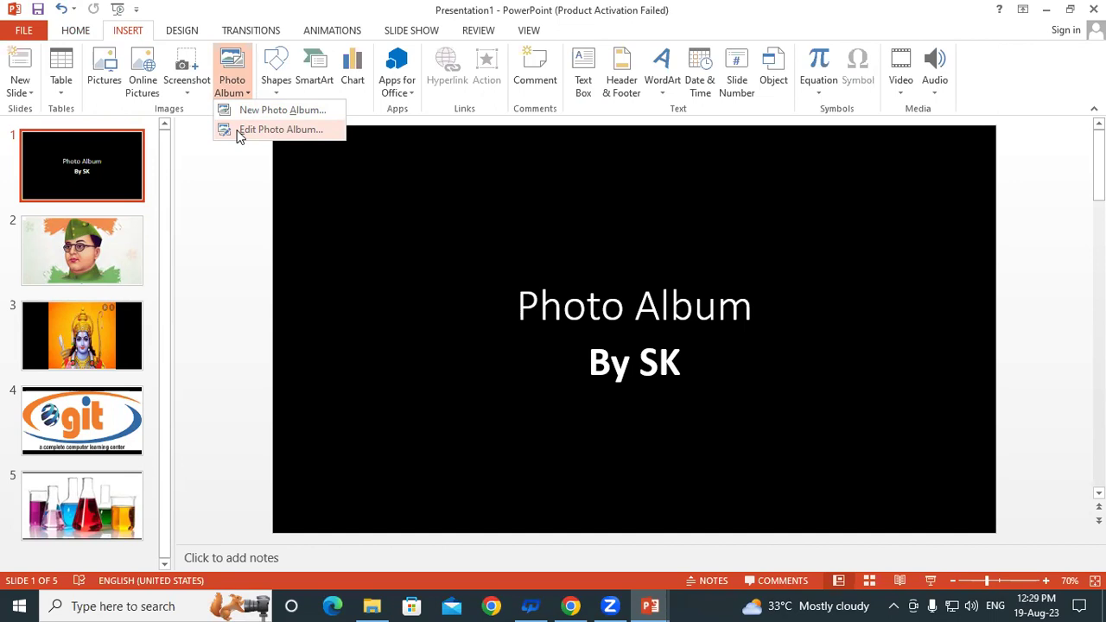
click(277, 135)
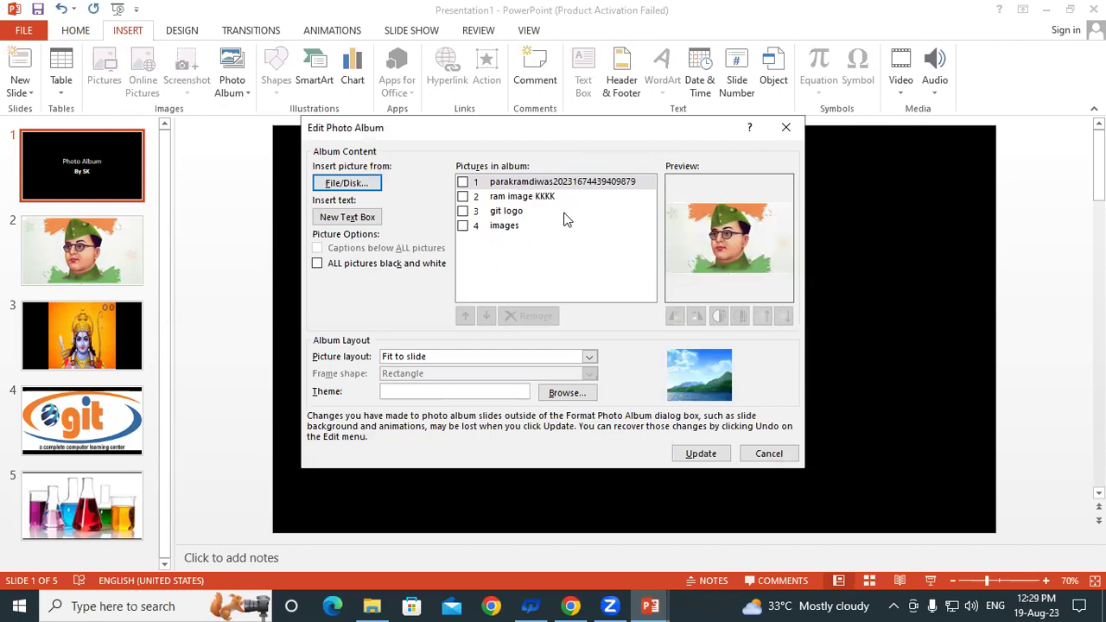
Add the WhatsApp image to the photo album
click(335, 185)
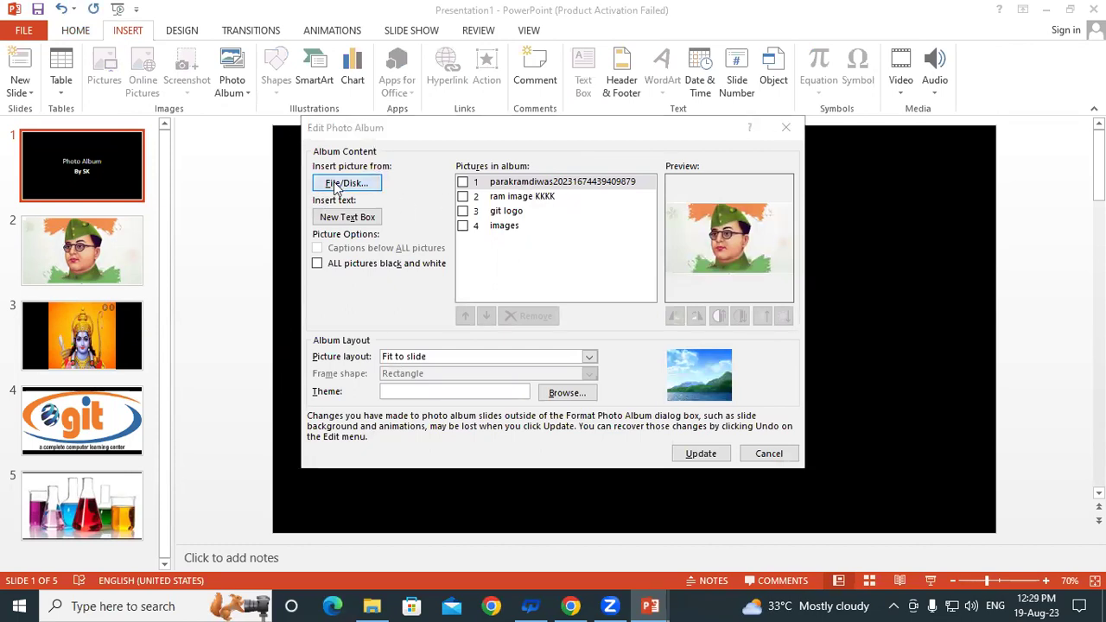
scroll(609, 371, down, 5)
scroll(609, 371, down, 3)
scroll(609, 371, up, 3)
click(602, 418)
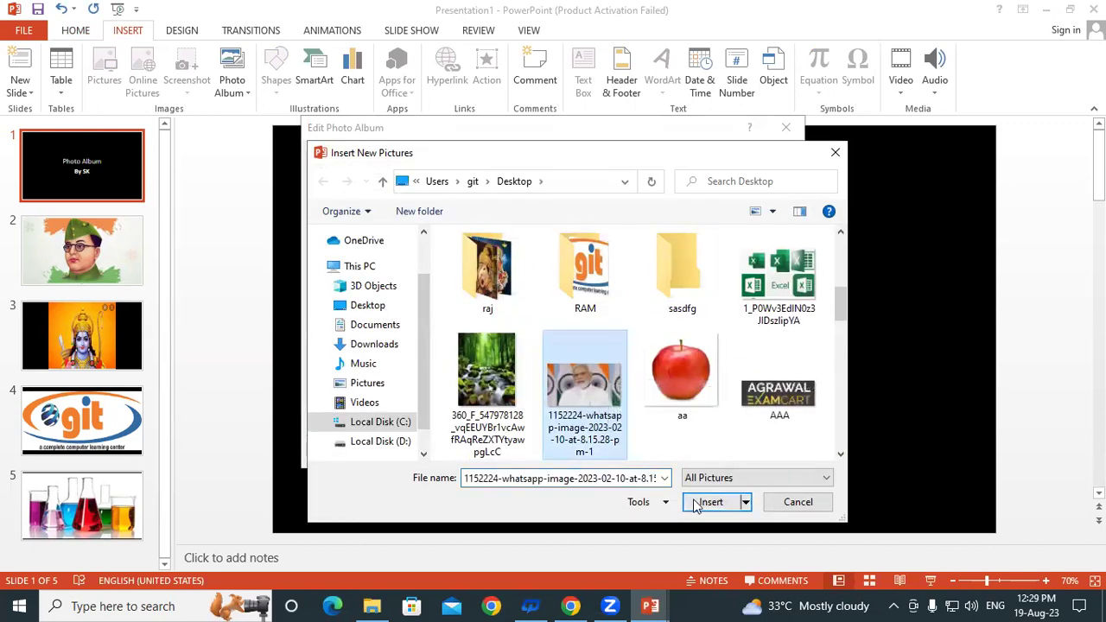
click(704, 502)
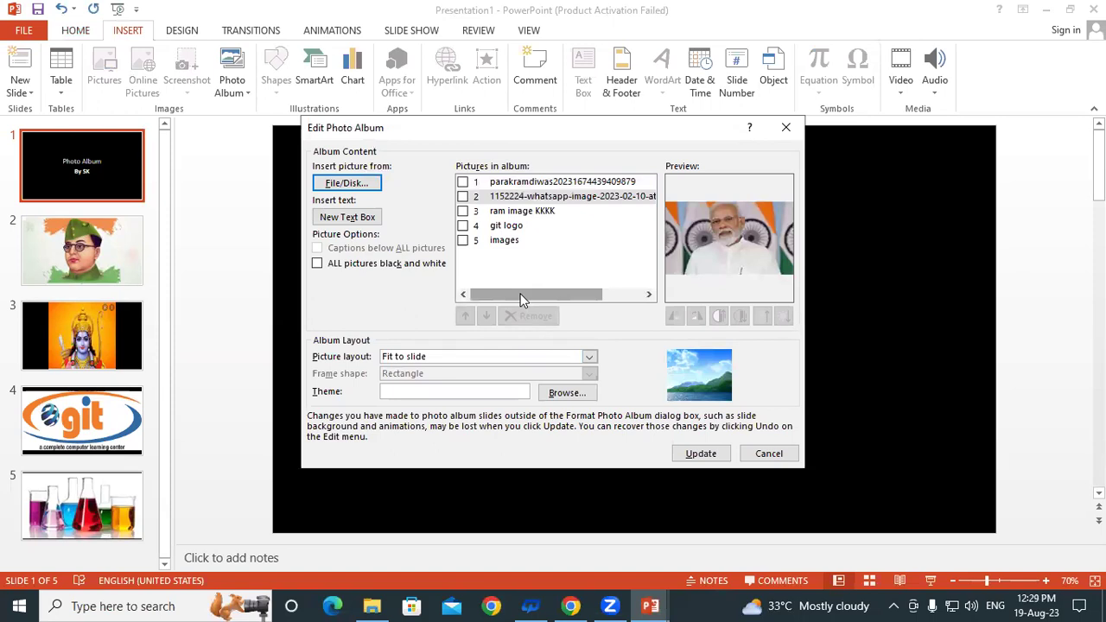
Add the New CorelDRAW X7 Graphic flag picture and update the album to seven slides
click(350, 184)
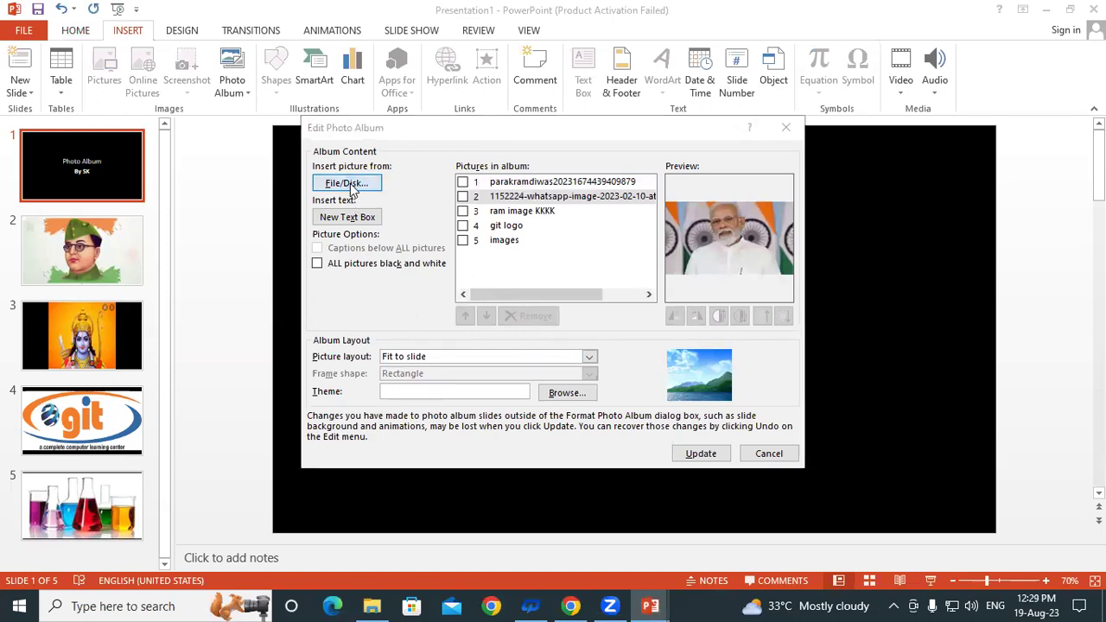
scroll(648, 378, down, 3)
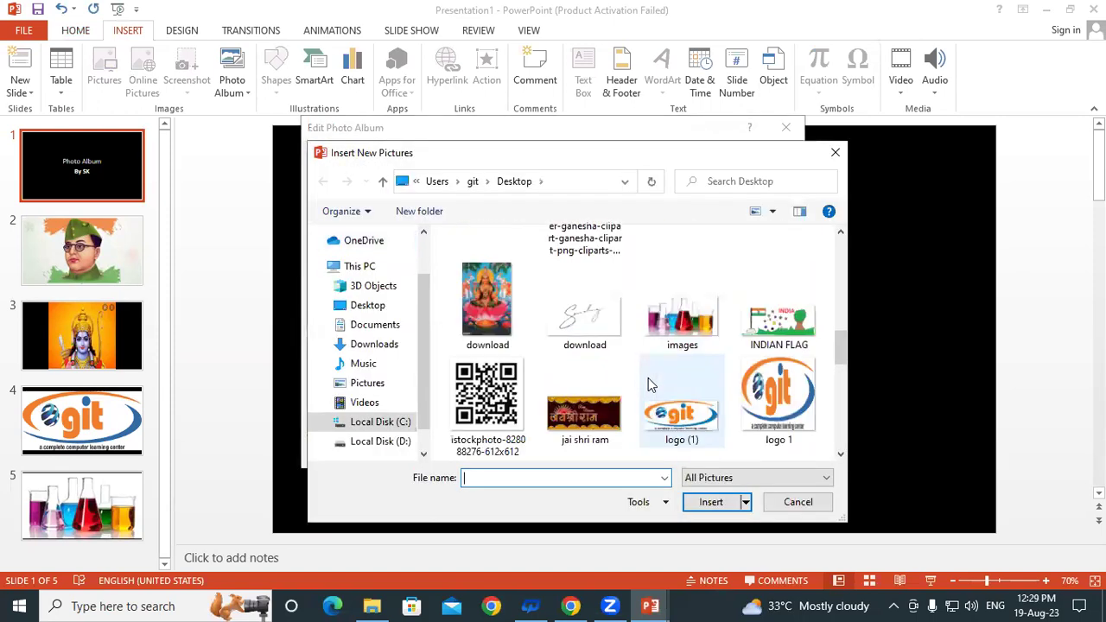
scroll(650, 388, down, 2)
scroll(654, 400, down, 2)
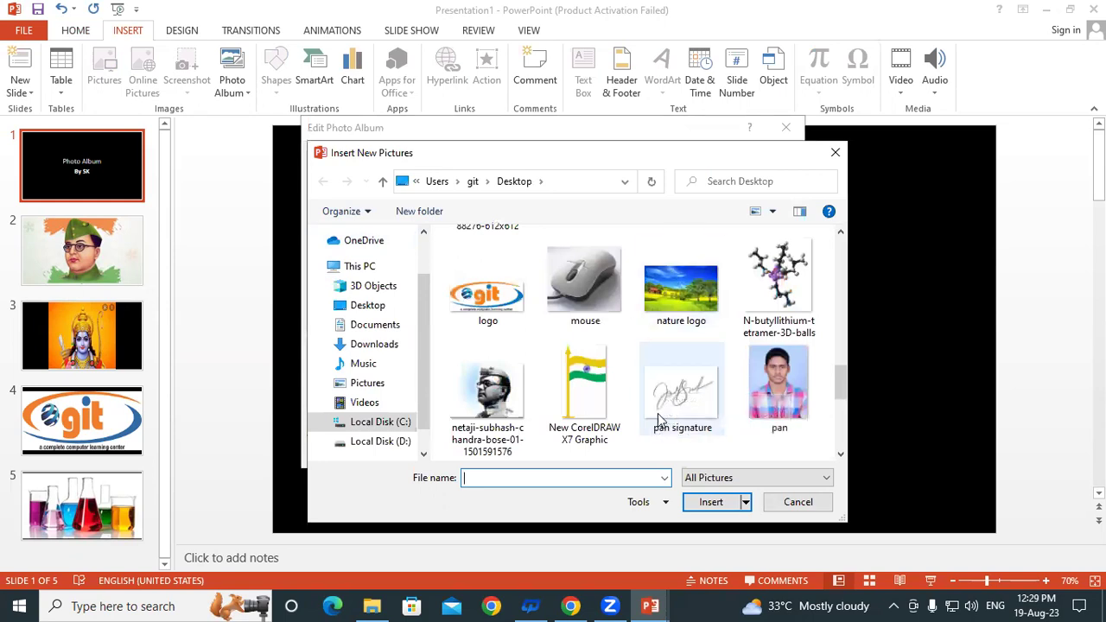
click(584, 384)
click(710, 502)
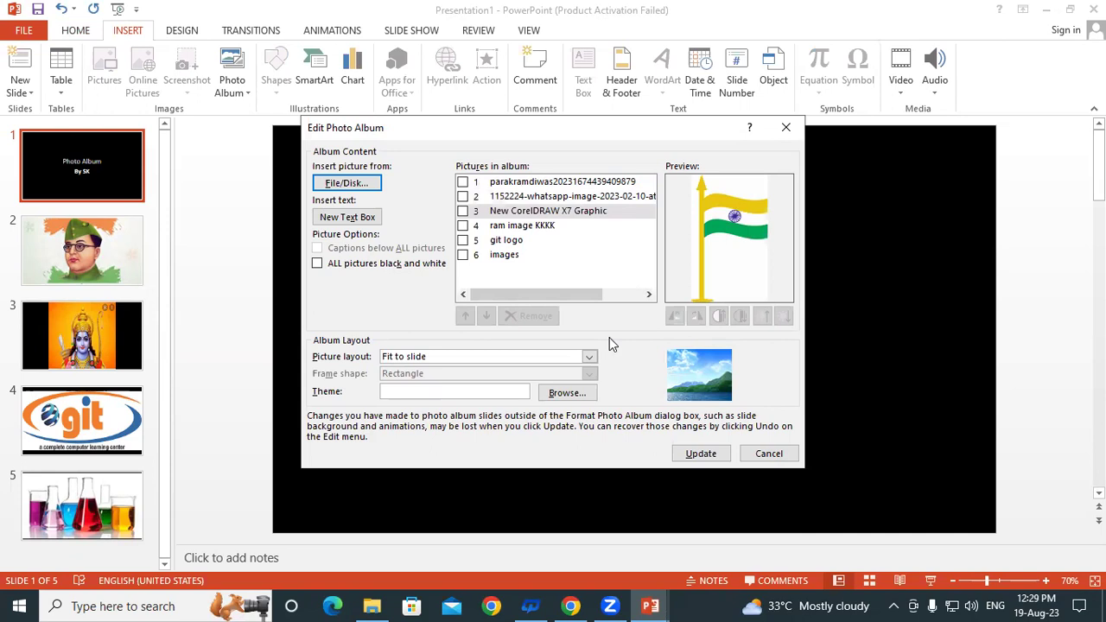
click(696, 450)
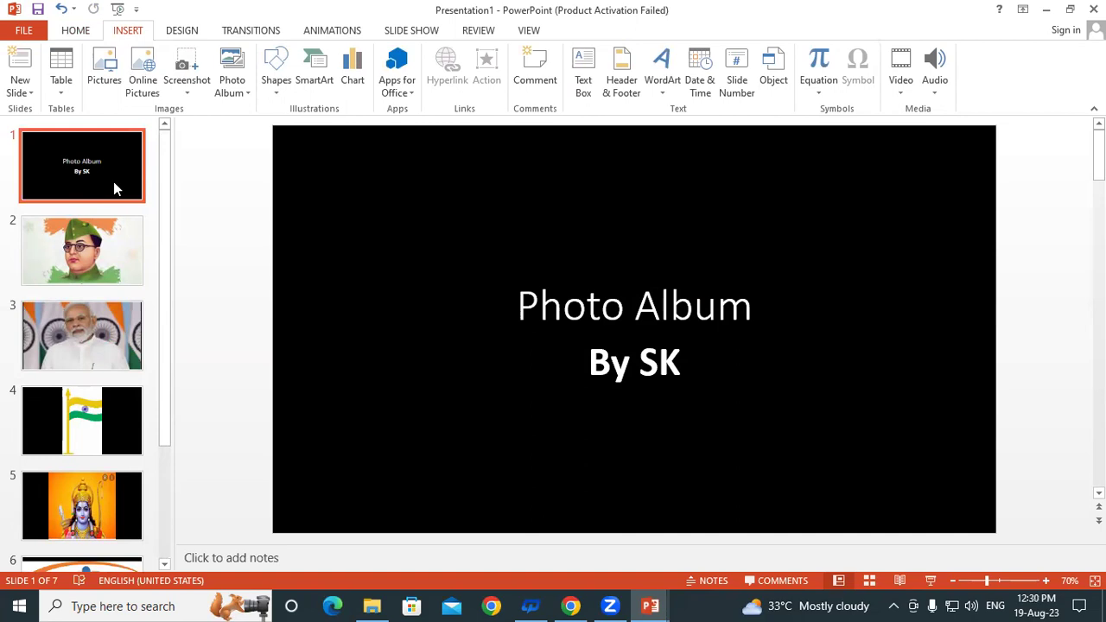
Run the seven-slide album as a slide show from slide 1 to the end, then exit
key(F5)
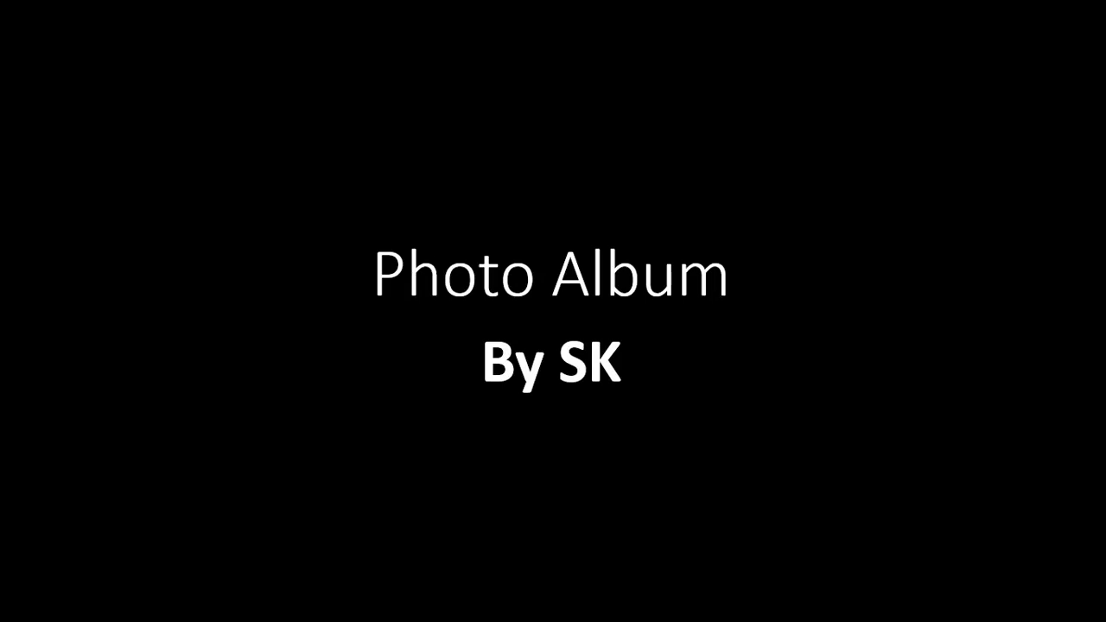
key(Right)
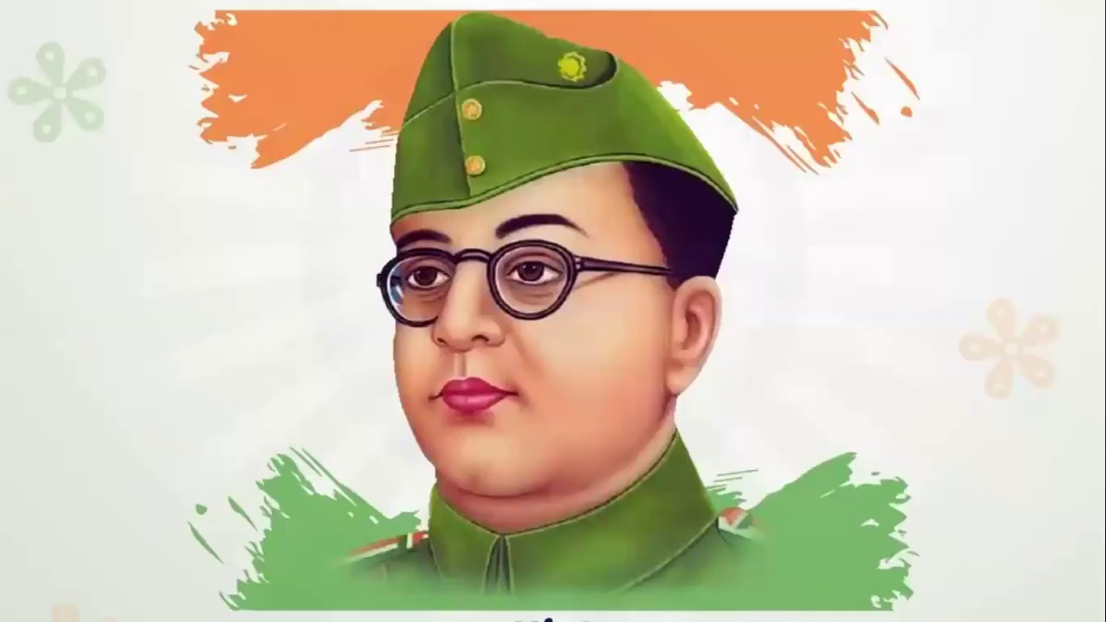
key(Right)
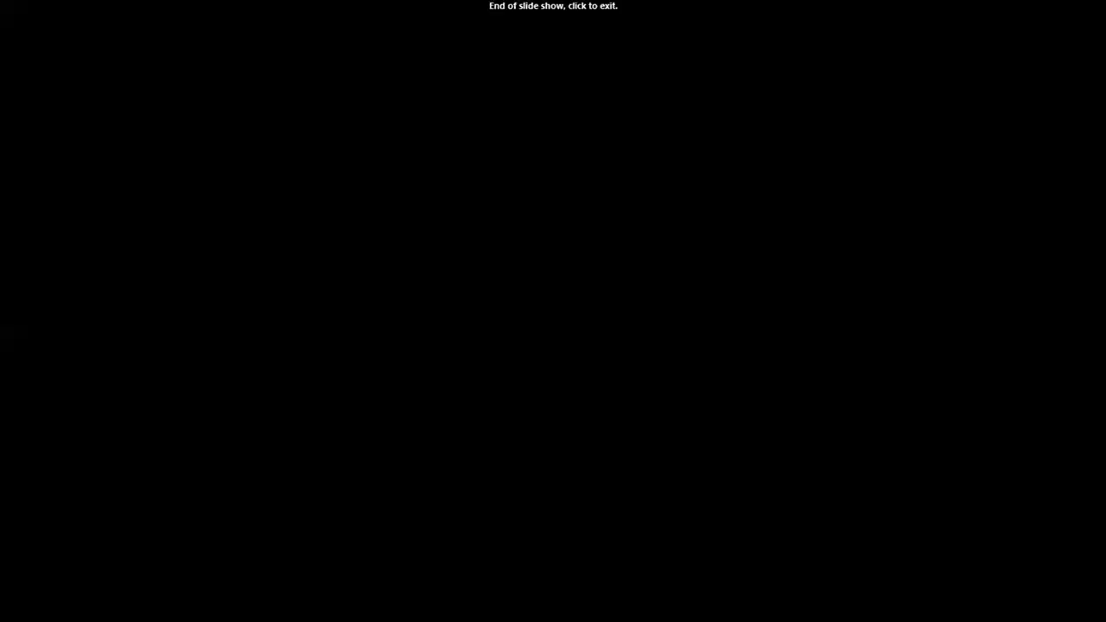
click(114, 183)
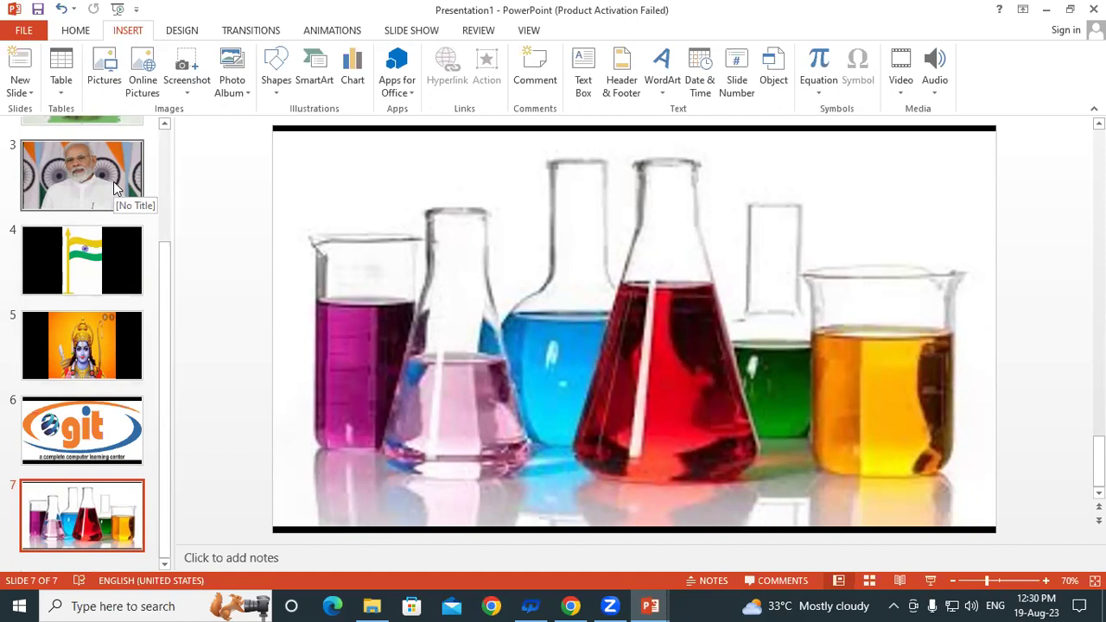
Reopen Edit Photo Album for the six-picture album and nudge the dialog upward
click(230, 94)
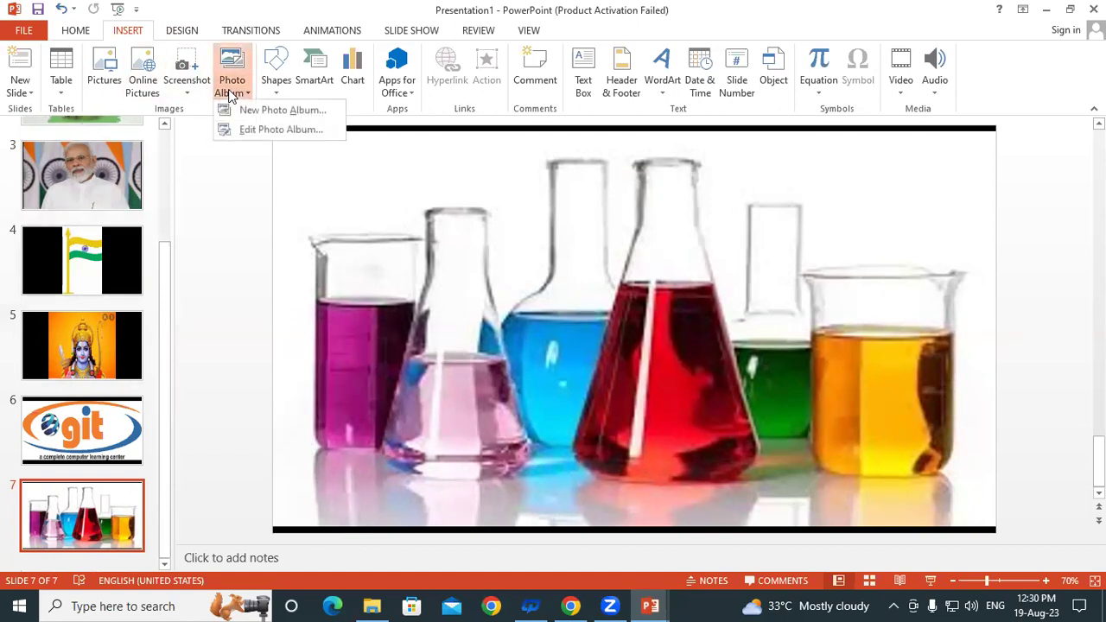
click(260, 131)
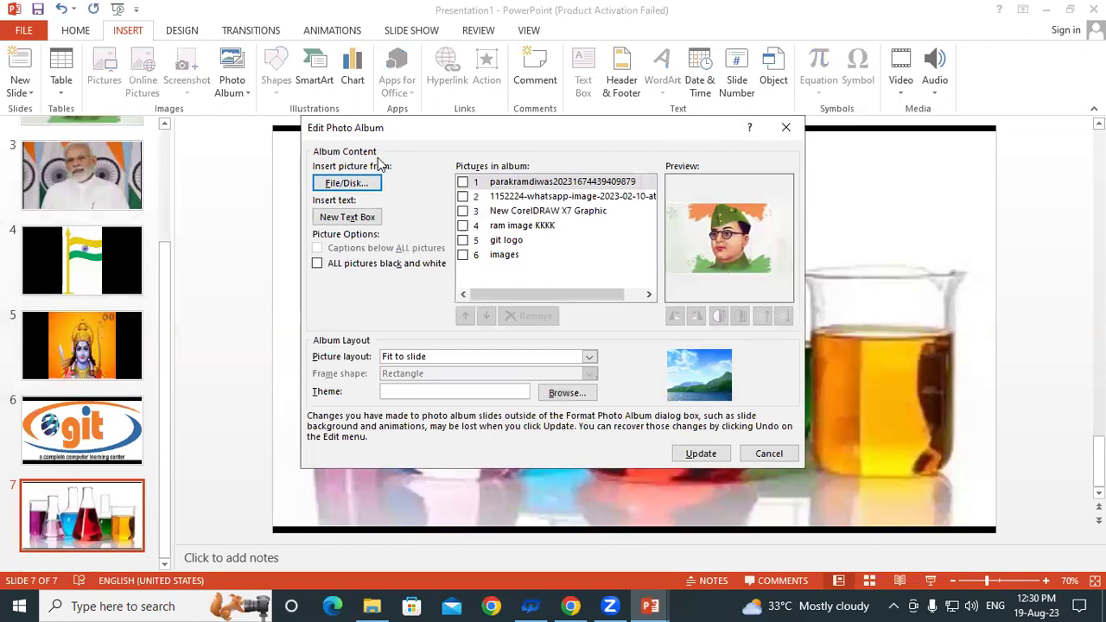
drag(421, 128, 448, 80)
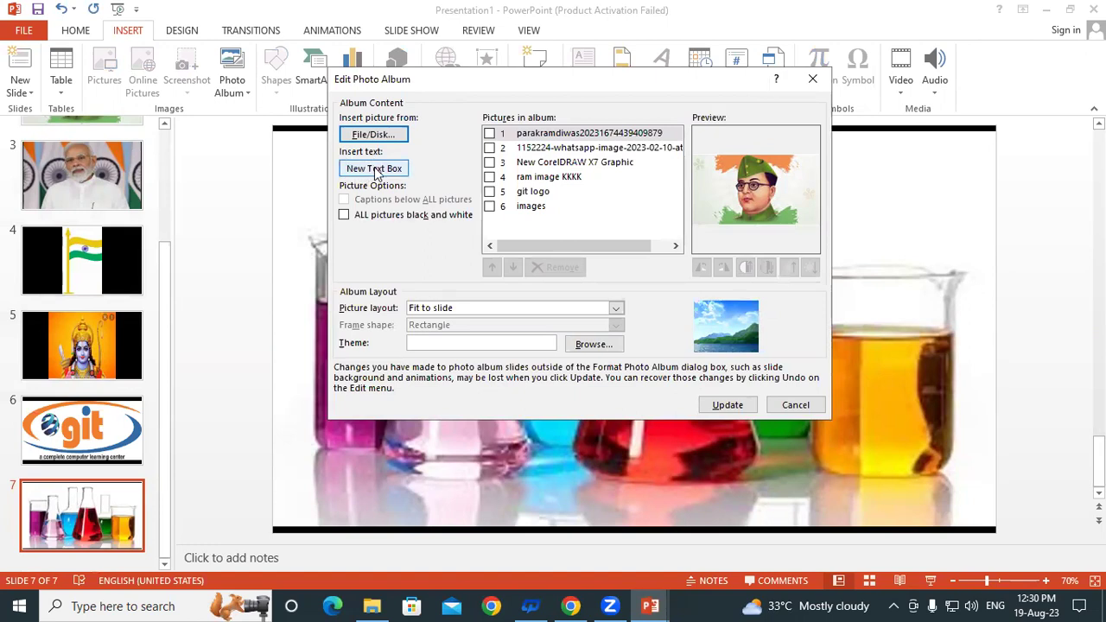
Add text boxes after the first picture, the WhatsApp image, the flag graphic and ram image KKKK, then Update
click(376, 170)
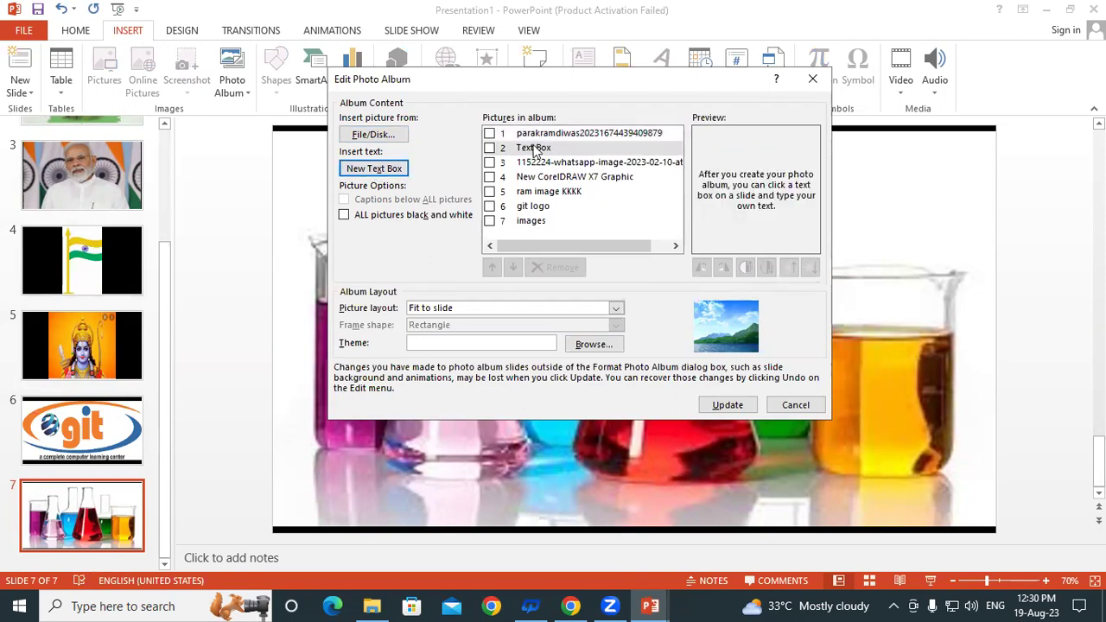
click(548, 163)
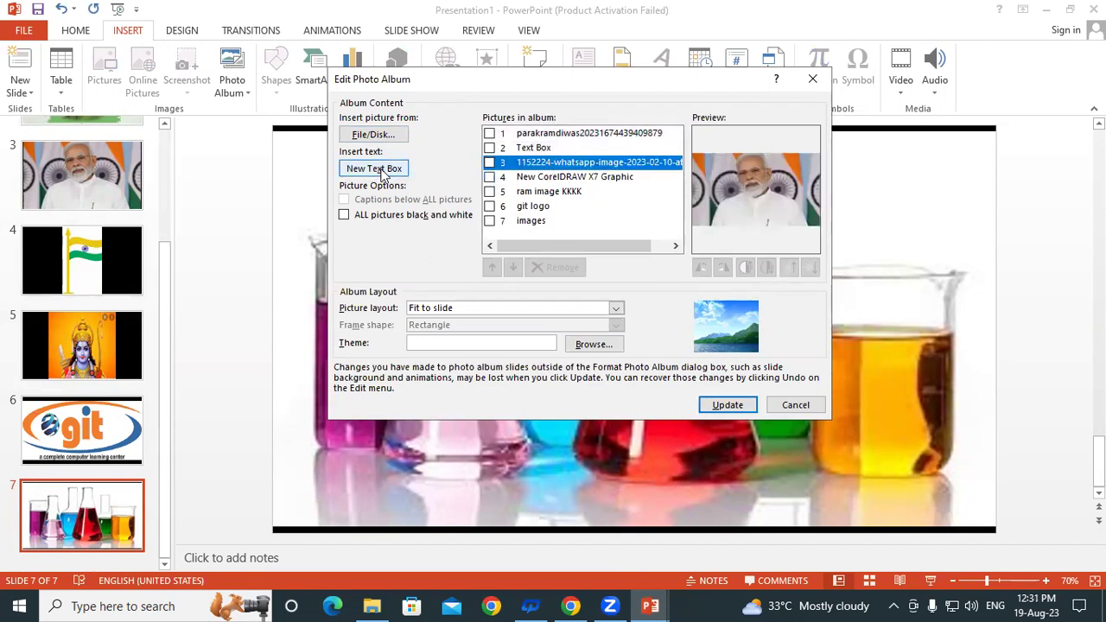
click(383, 170)
click(549, 192)
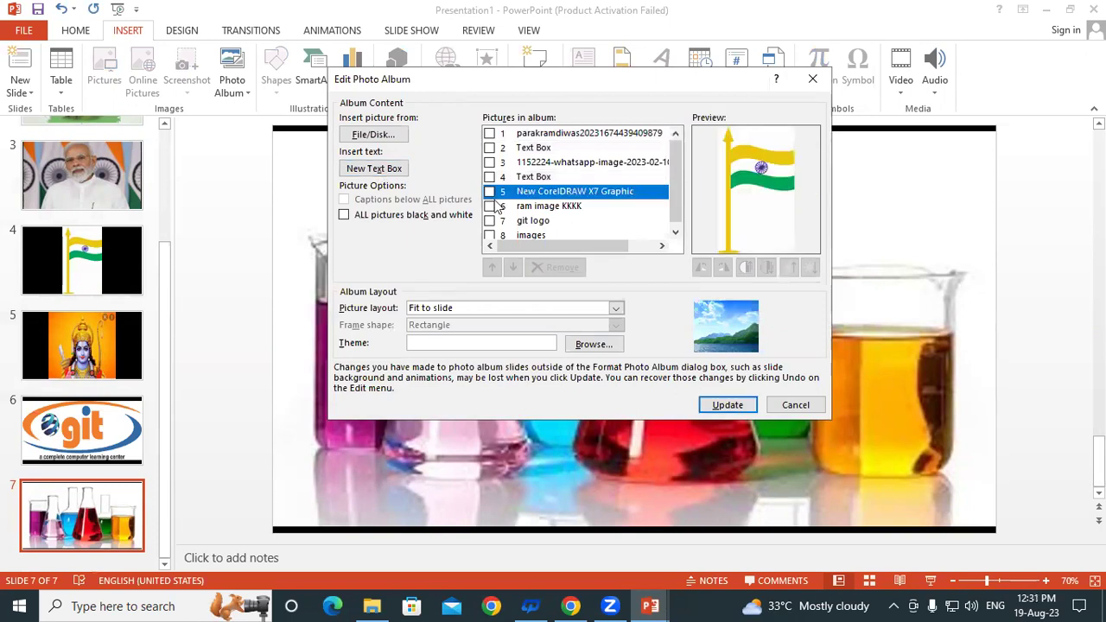
click(389, 170)
click(555, 222)
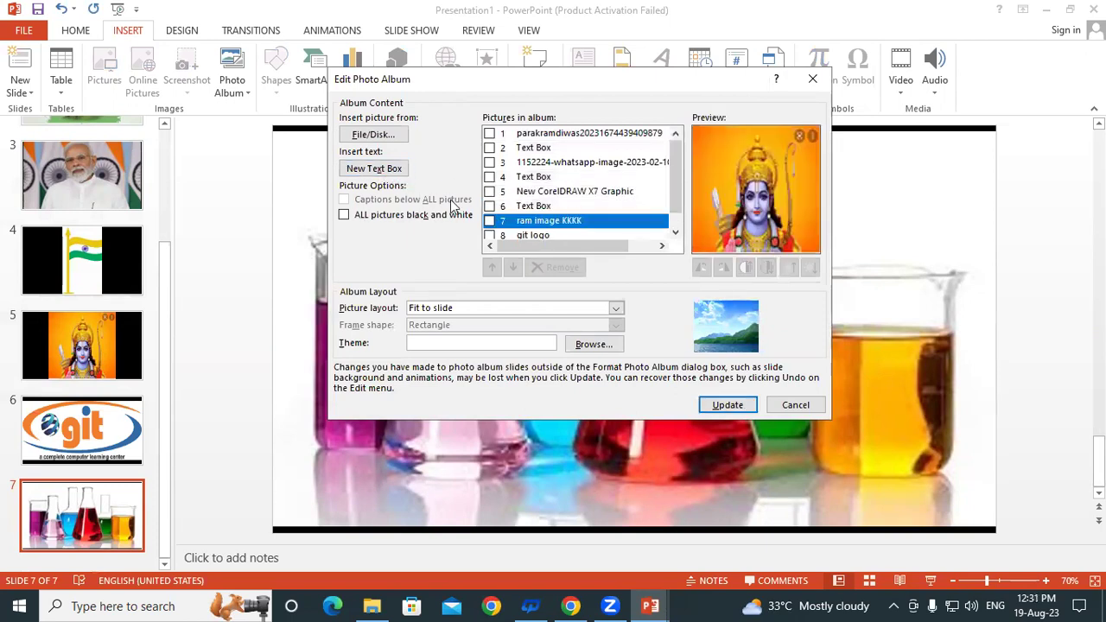
click(388, 170)
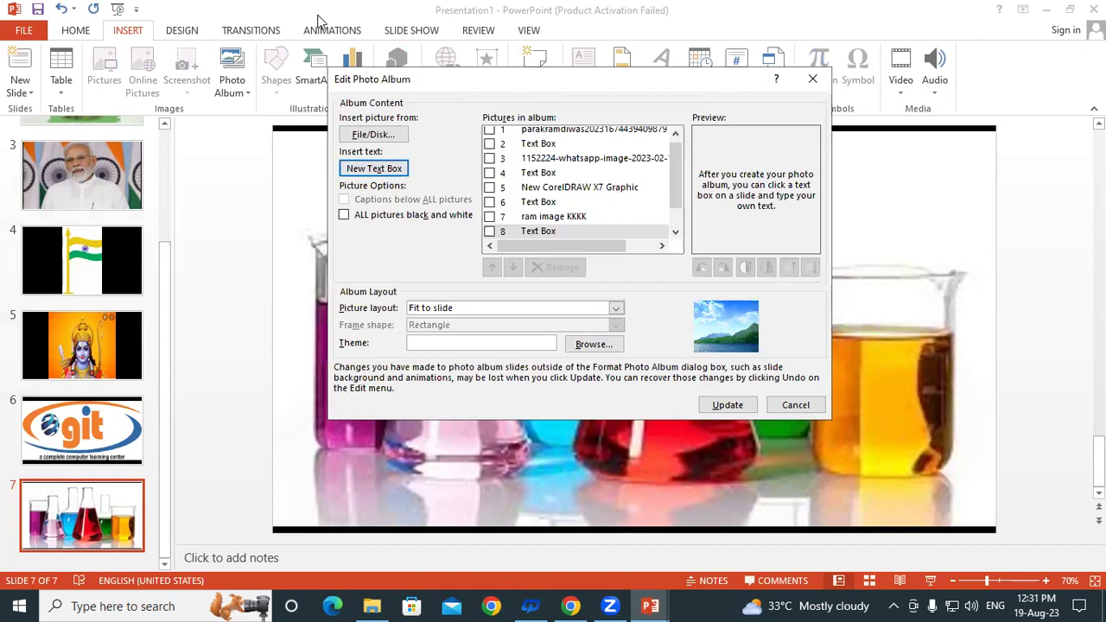
click(739, 408)
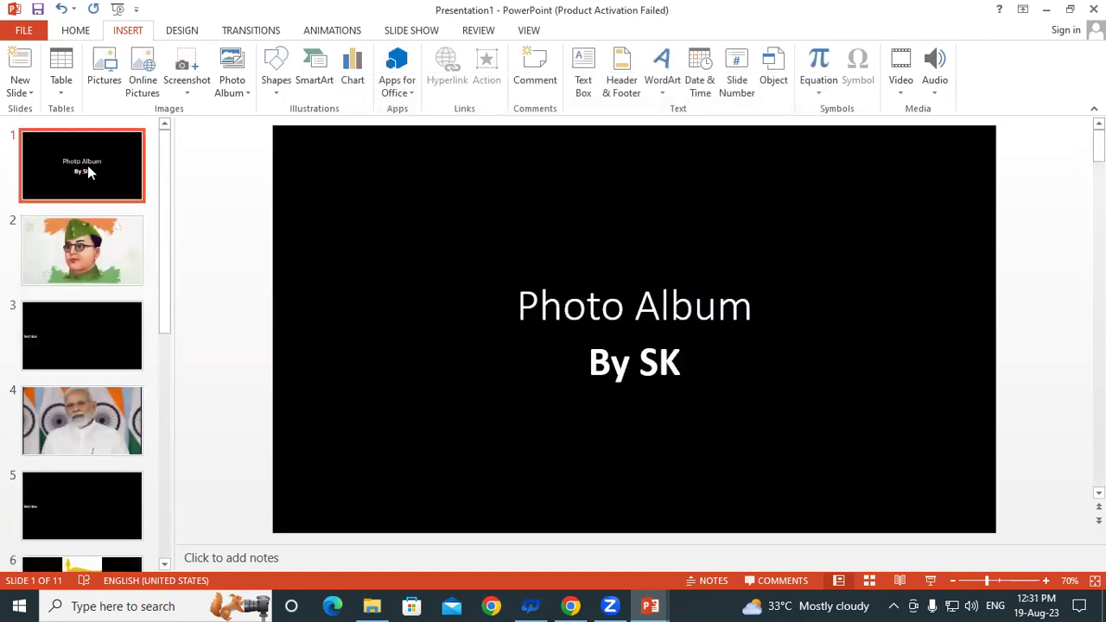
Browse slides 2 through 5, ending on the black 'Text Box' slide
click(105, 247)
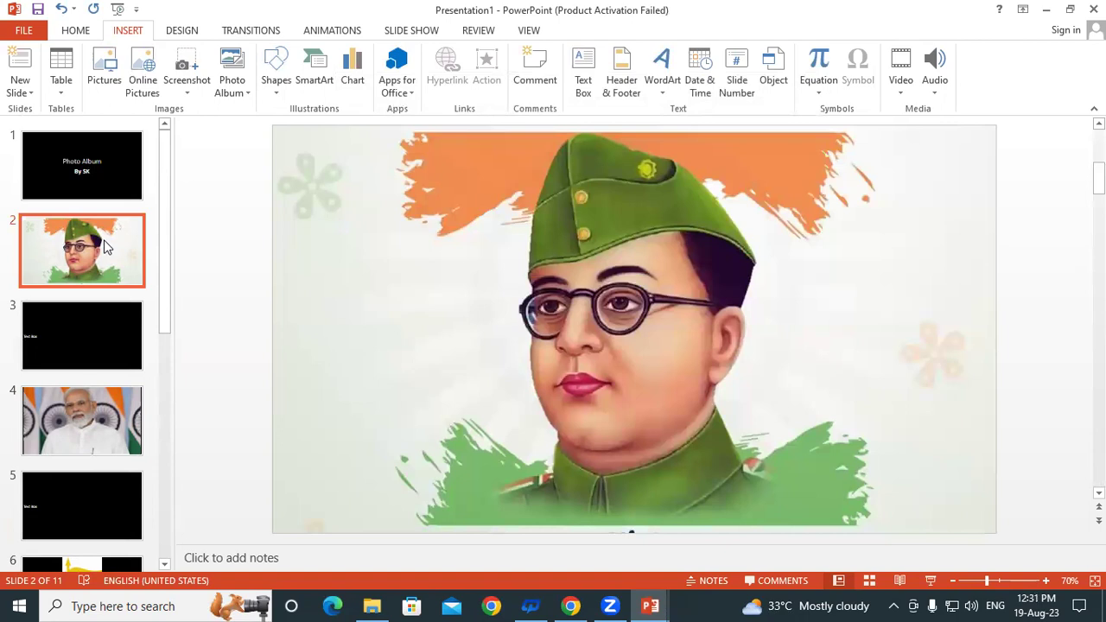
click(77, 343)
click(69, 416)
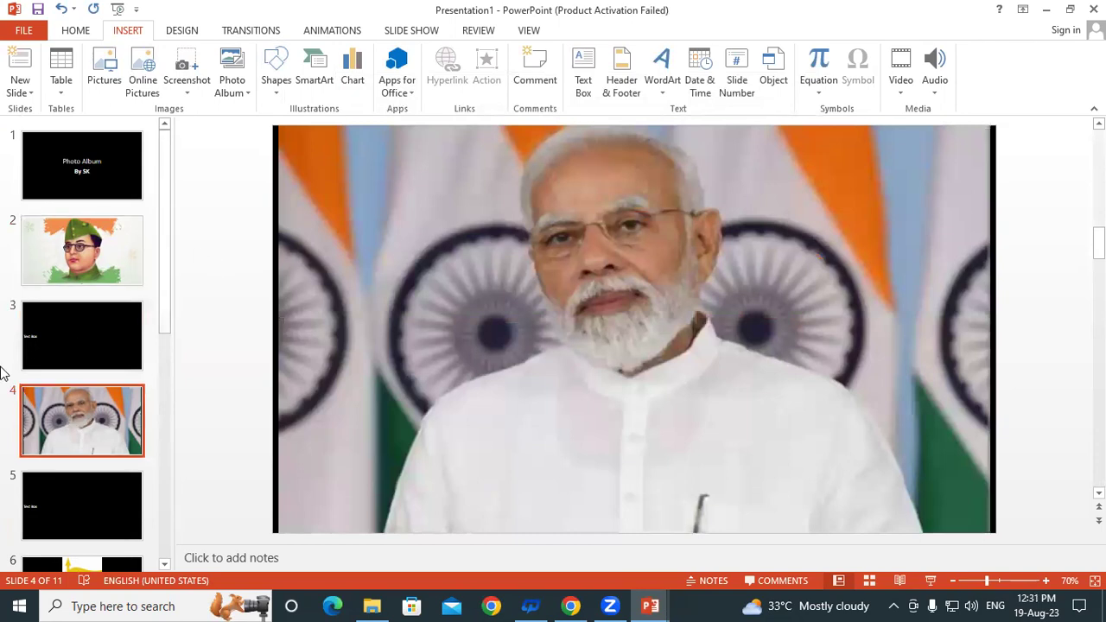
click(94, 517)
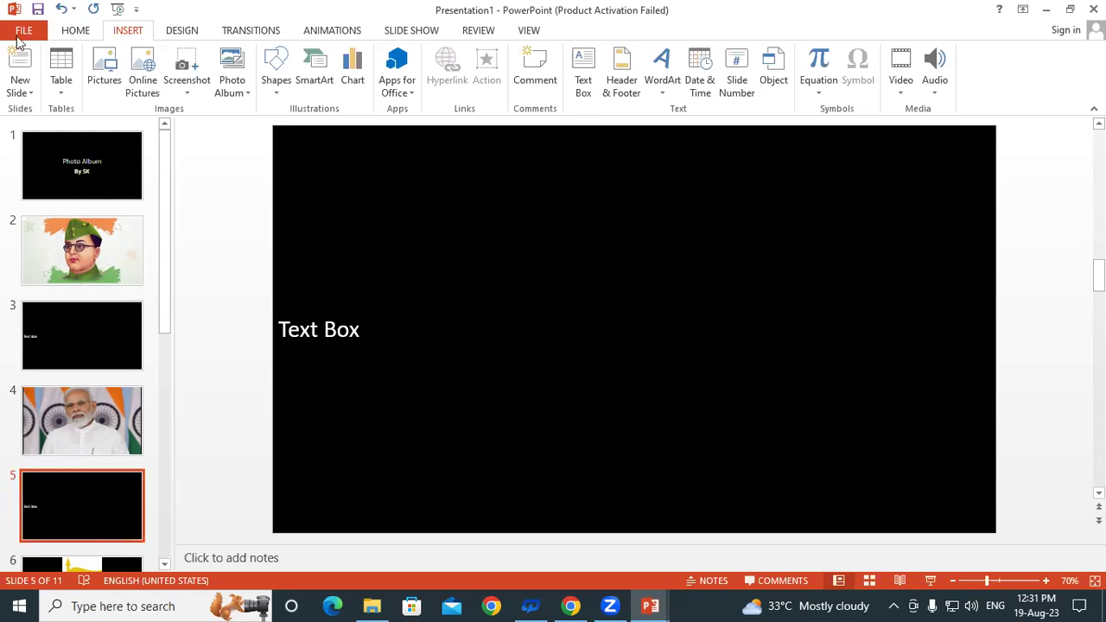
Apply 'ALL pictures black and white' to the album and view slide 2's grayscale portrait
click(246, 93)
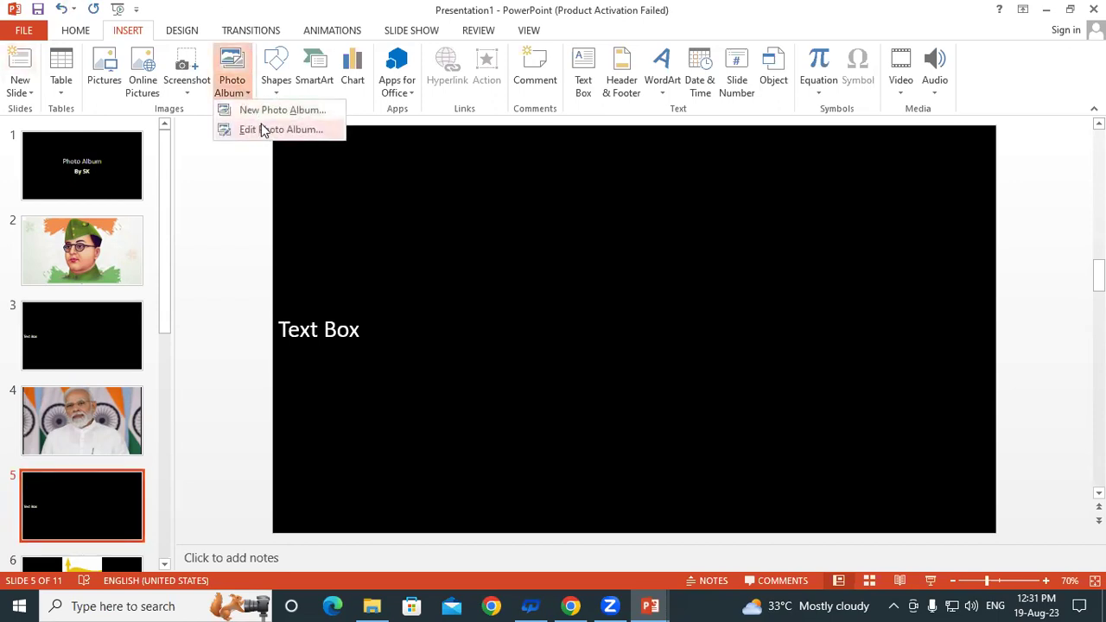
click(262, 130)
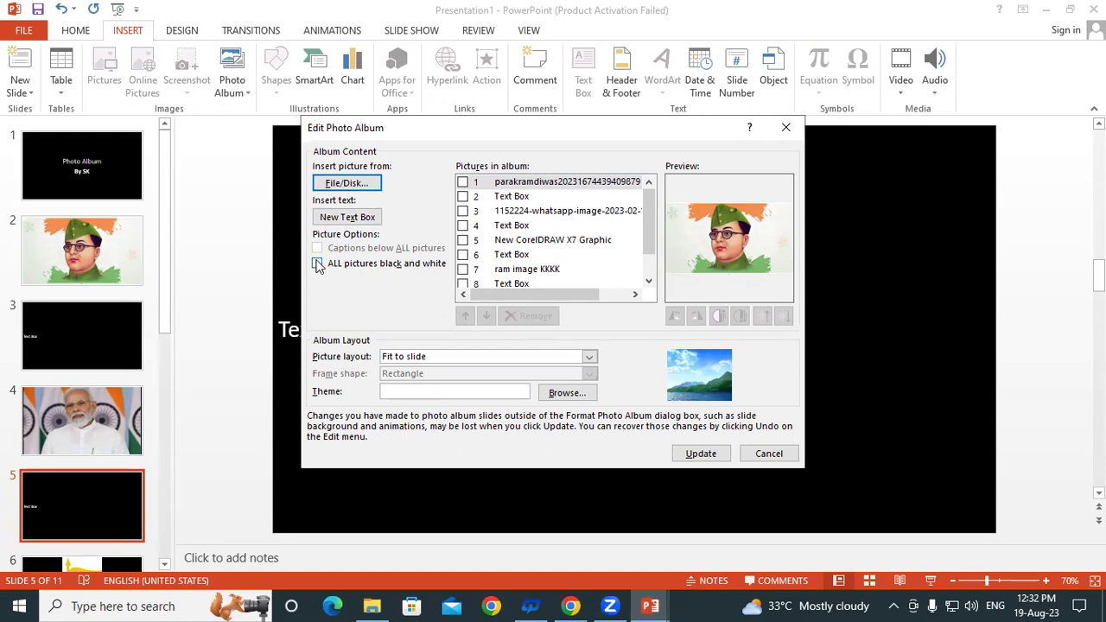
click(317, 263)
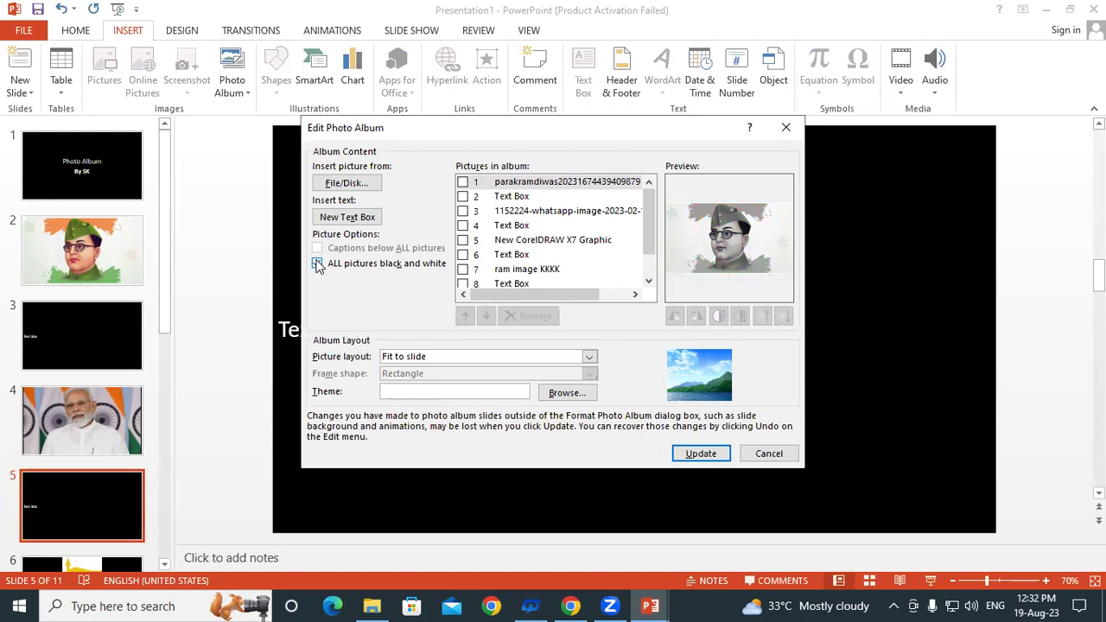
click(317, 263)
click(708, 452)
click(88, 271)
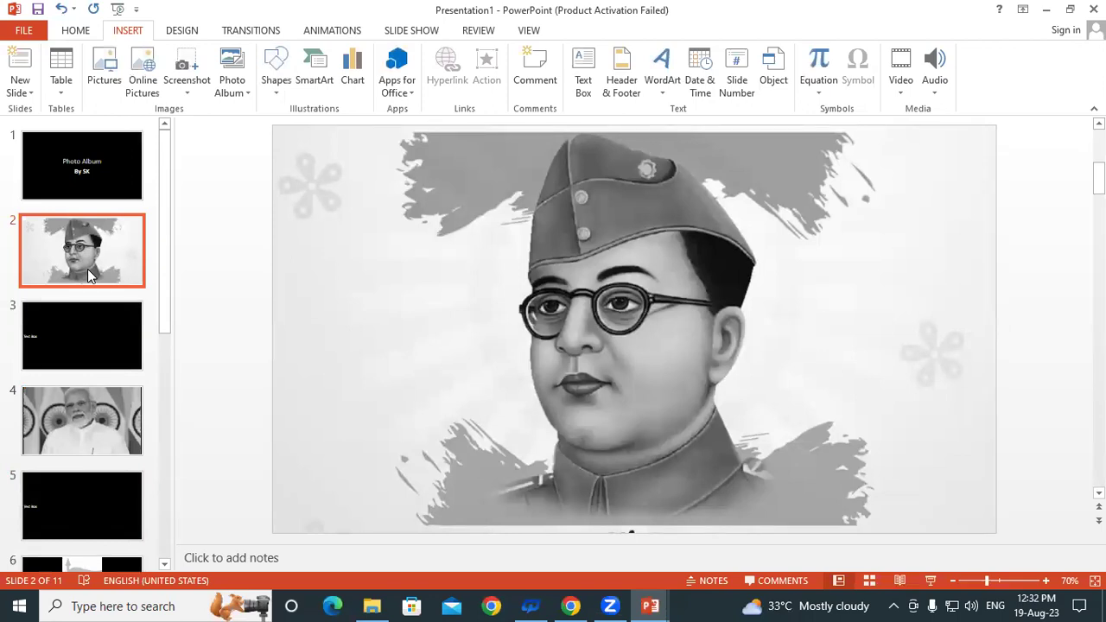
key(Down)
key(Up)
click(85, 396)
key(Up)
key(Up)
click(65, 409)
click(100, 220)
click(76, 449)
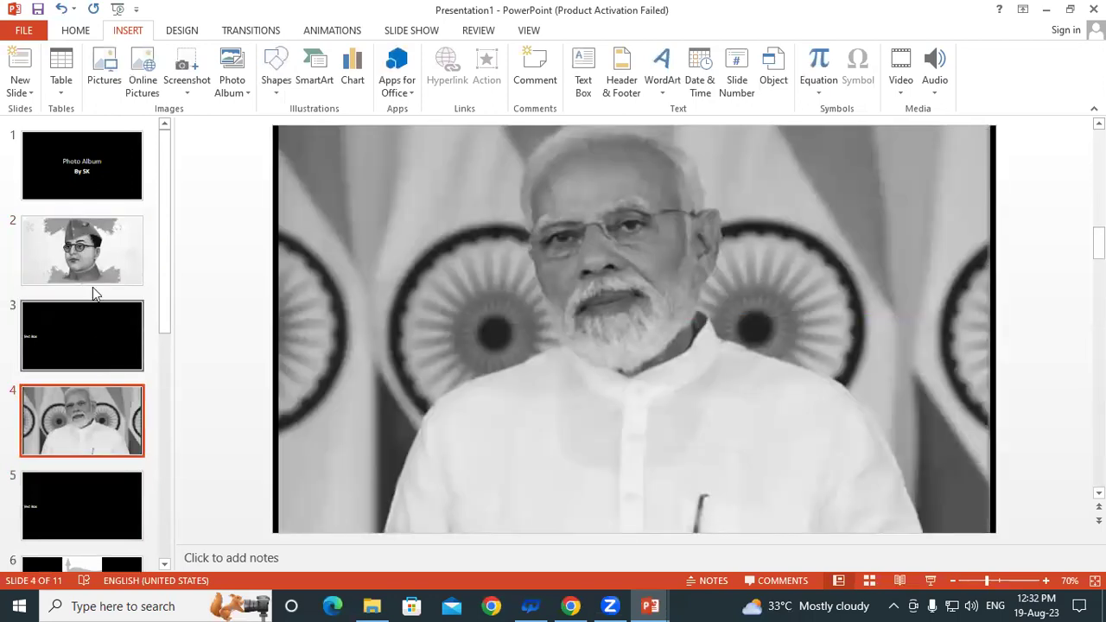
click(93, 277)
click(104, 429)
click(84, 256)
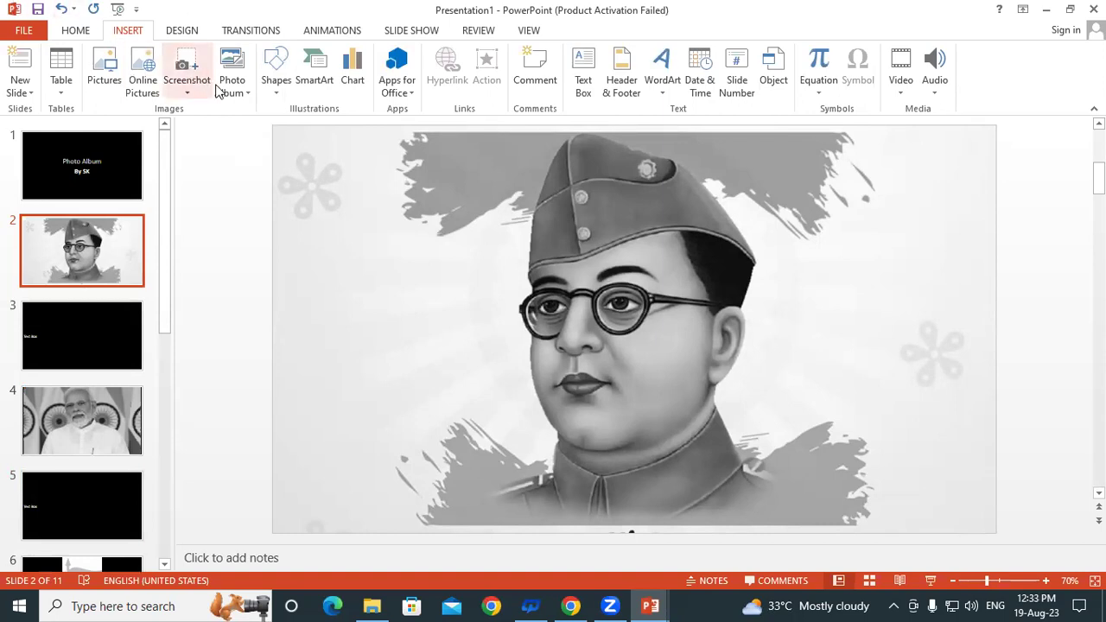
Untick 'ALL pictures black and white', update the album, and view slide 2 in colour
click(231, 93)
click(266, 131)
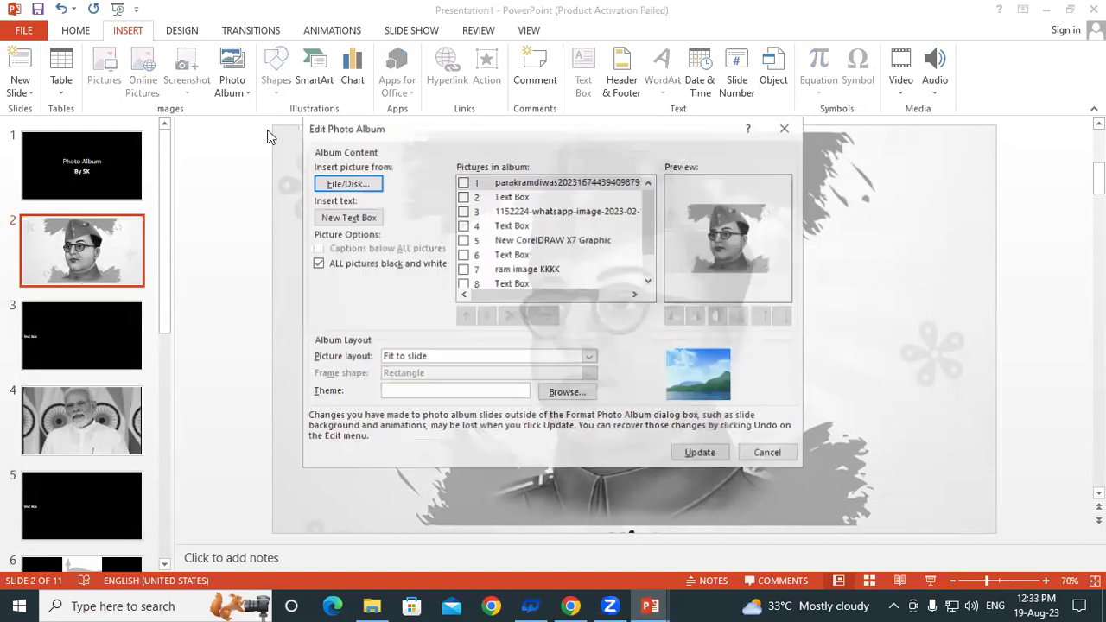
click(317, 263)
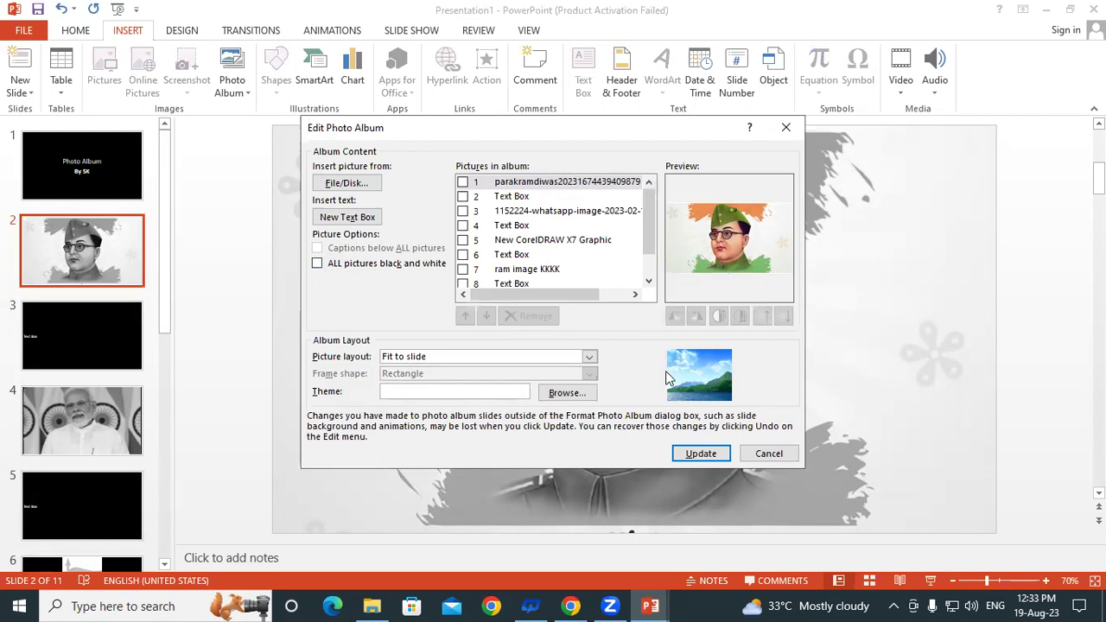
click(713, 455)
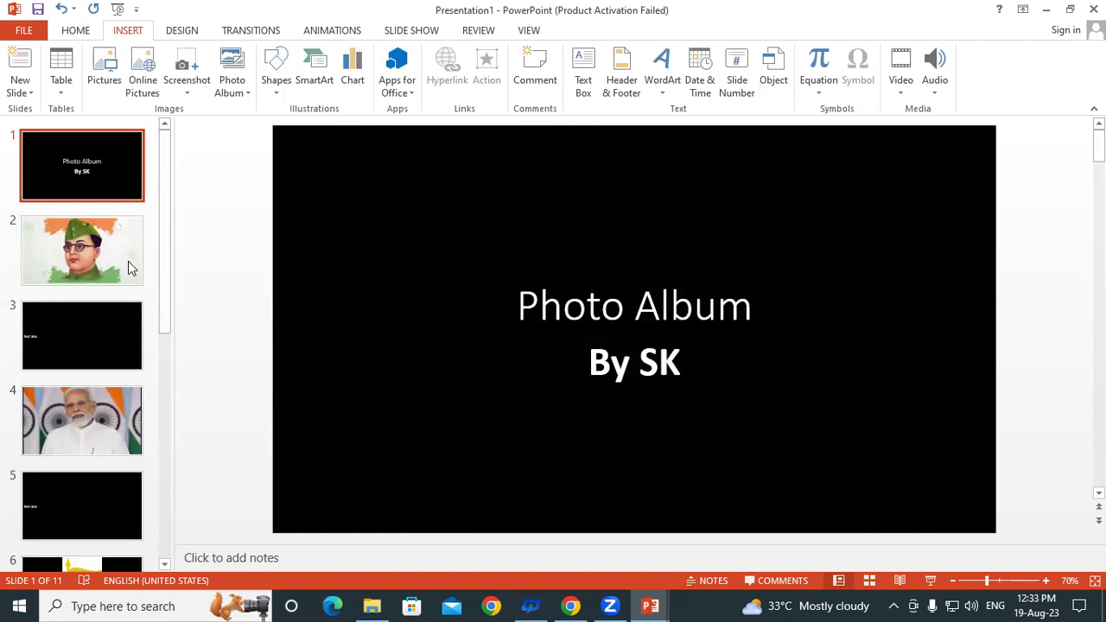
click(102, 270)
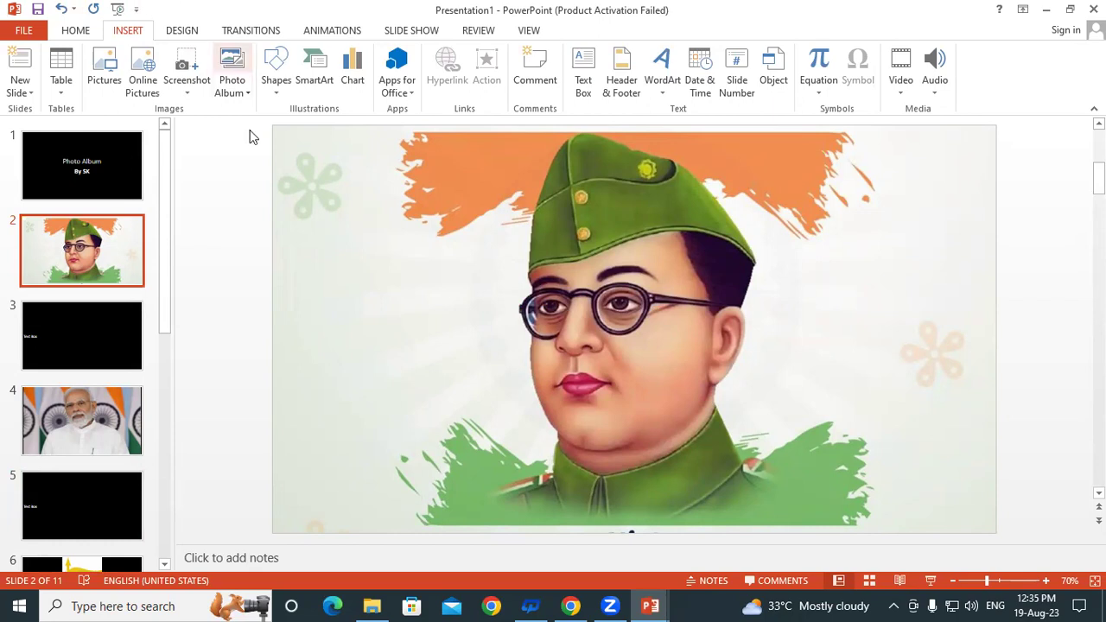
Open the Photo Album drop-down on the Insert tab
click(240, 95)
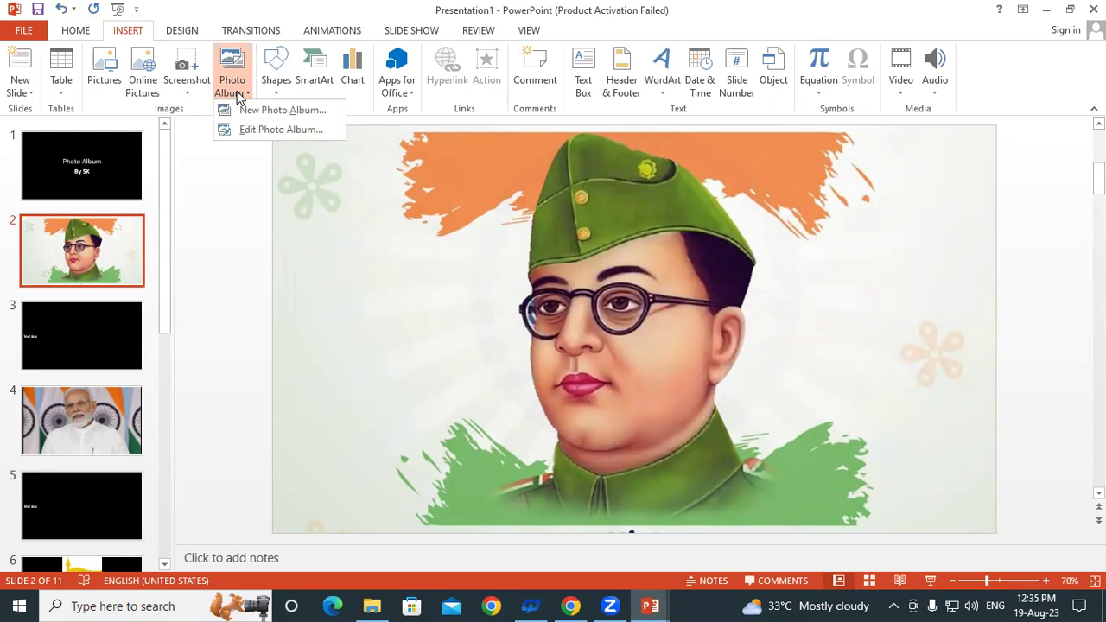
Set the album's picture layout to '1 picture with title' and update it
click(255, 130)
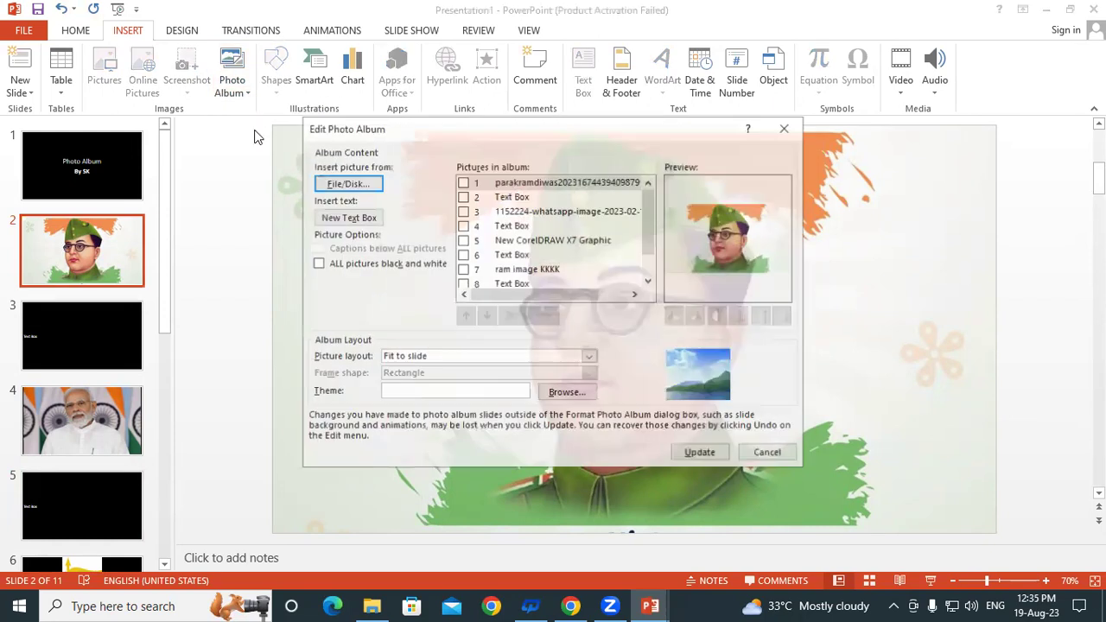
drag(437, 132, 332, 73)
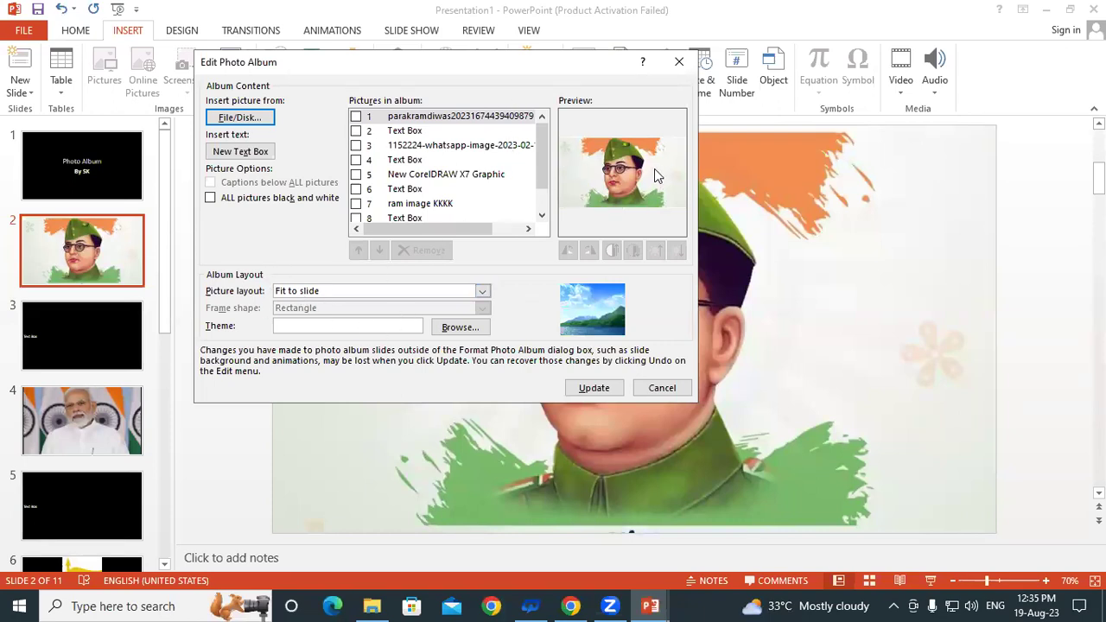
click(312, 290)
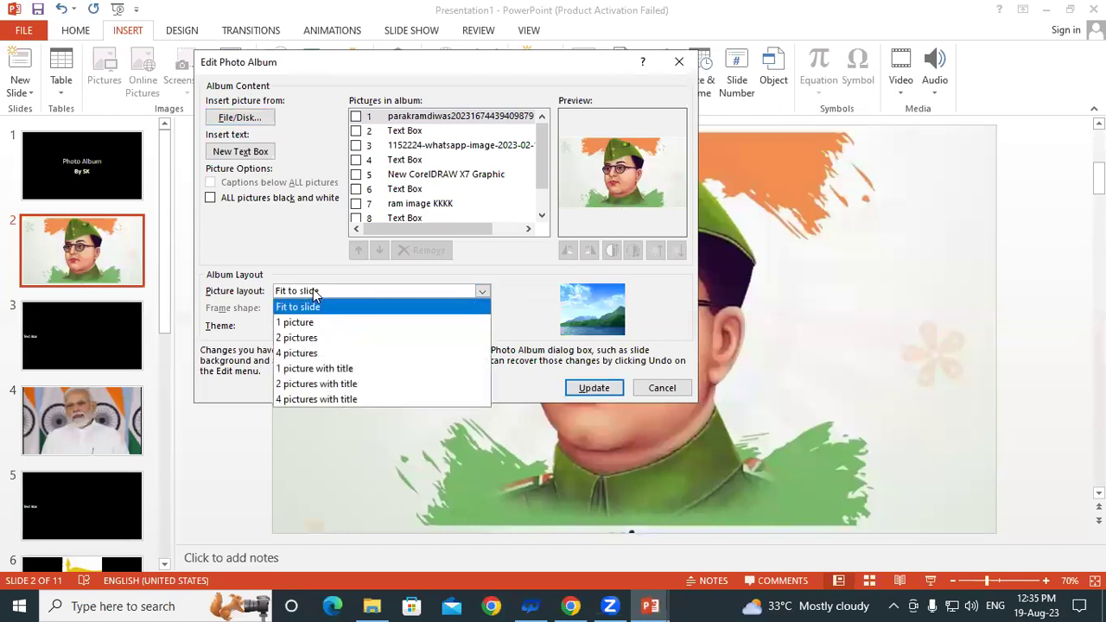
click(308, 322)
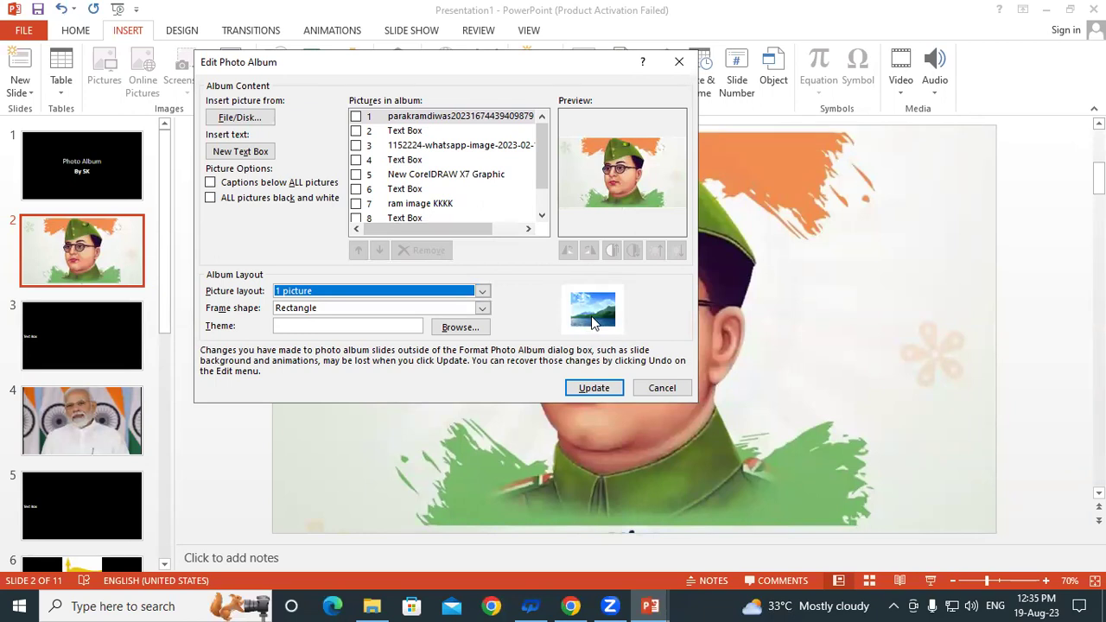
click(299, 292)
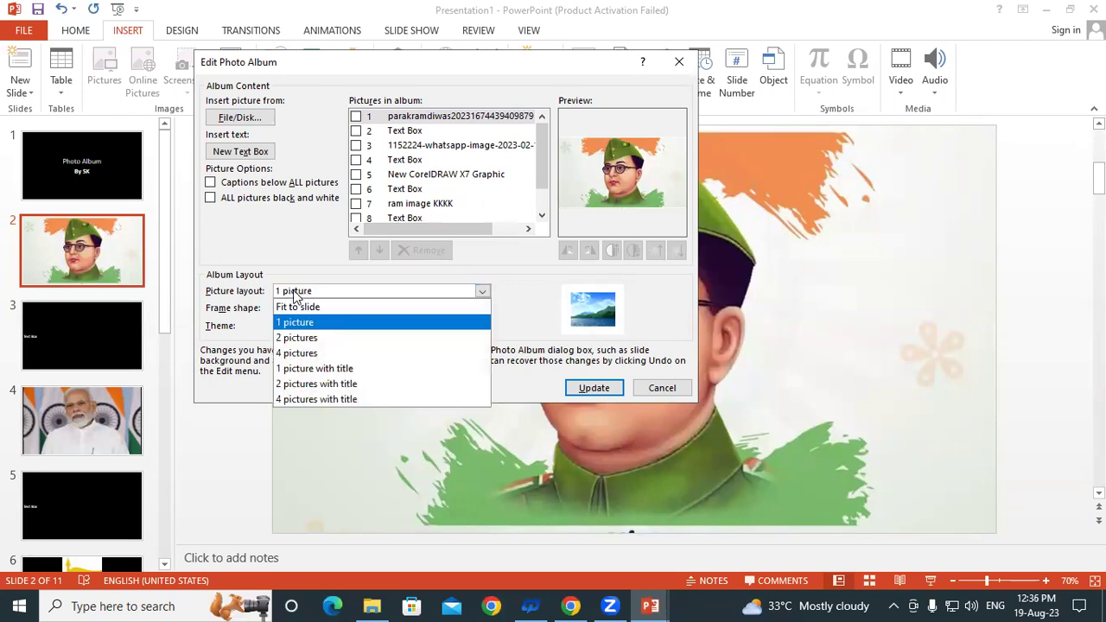
click(303, 338)
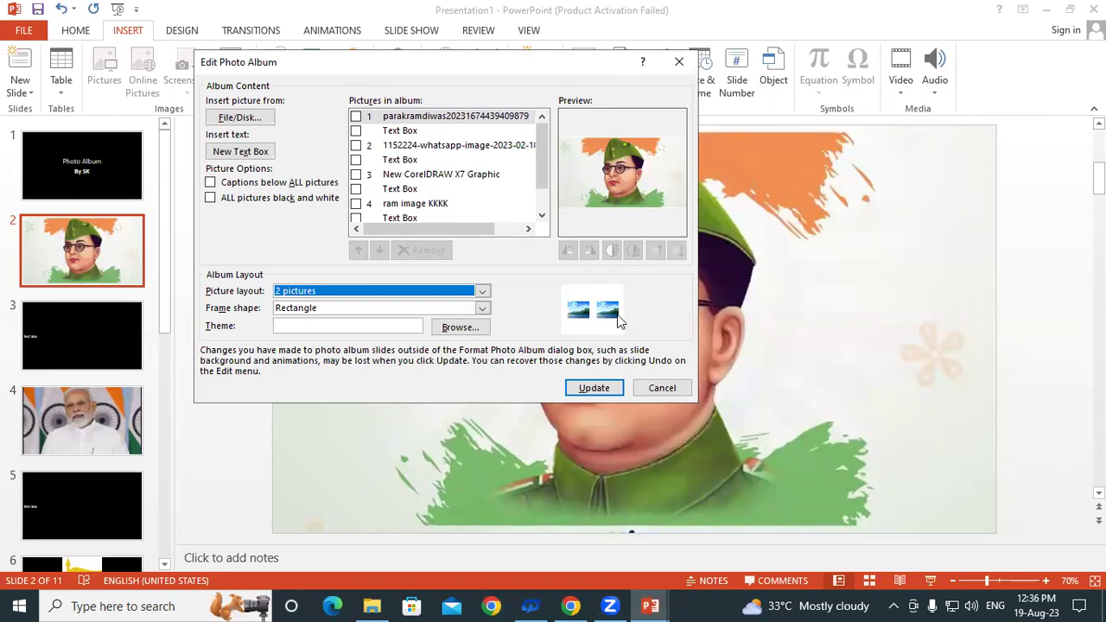
click(297, 294)
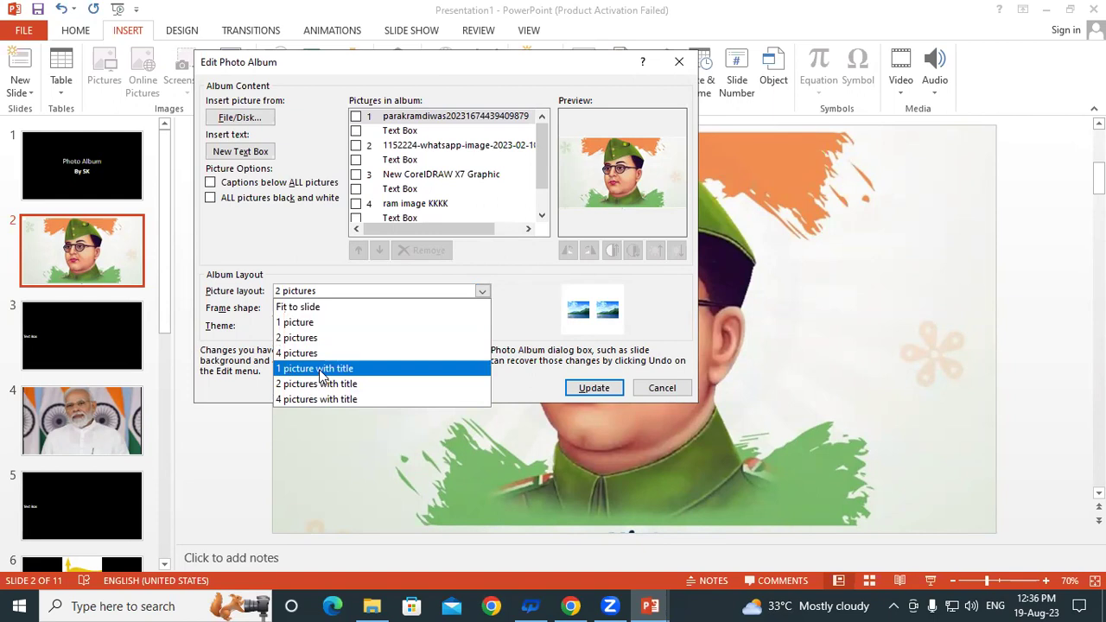
click(322, 371)
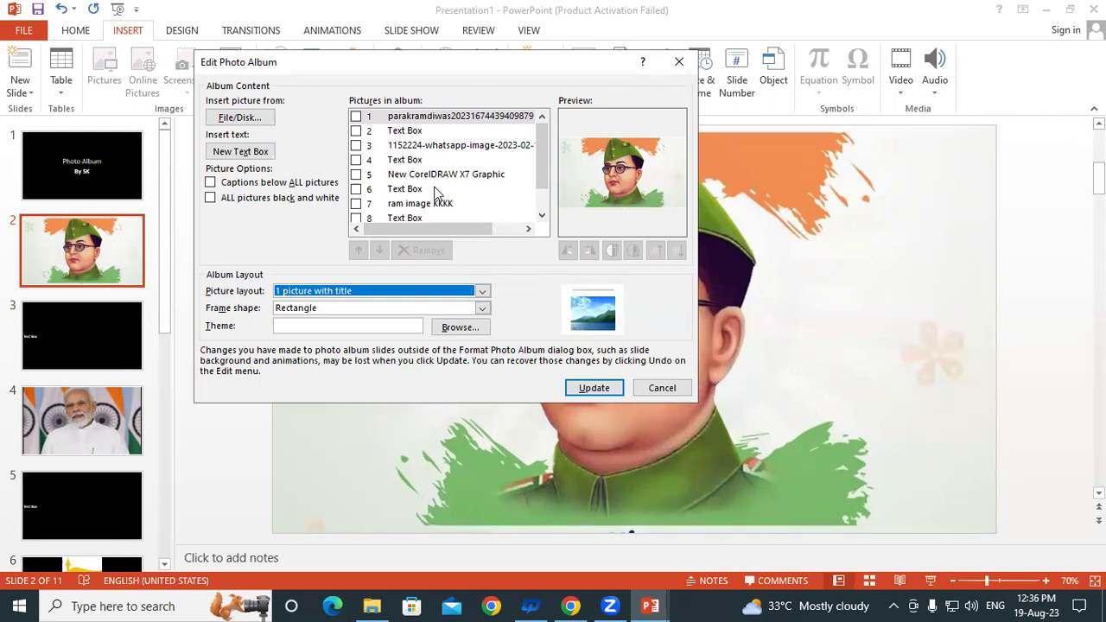
click(591, 389)
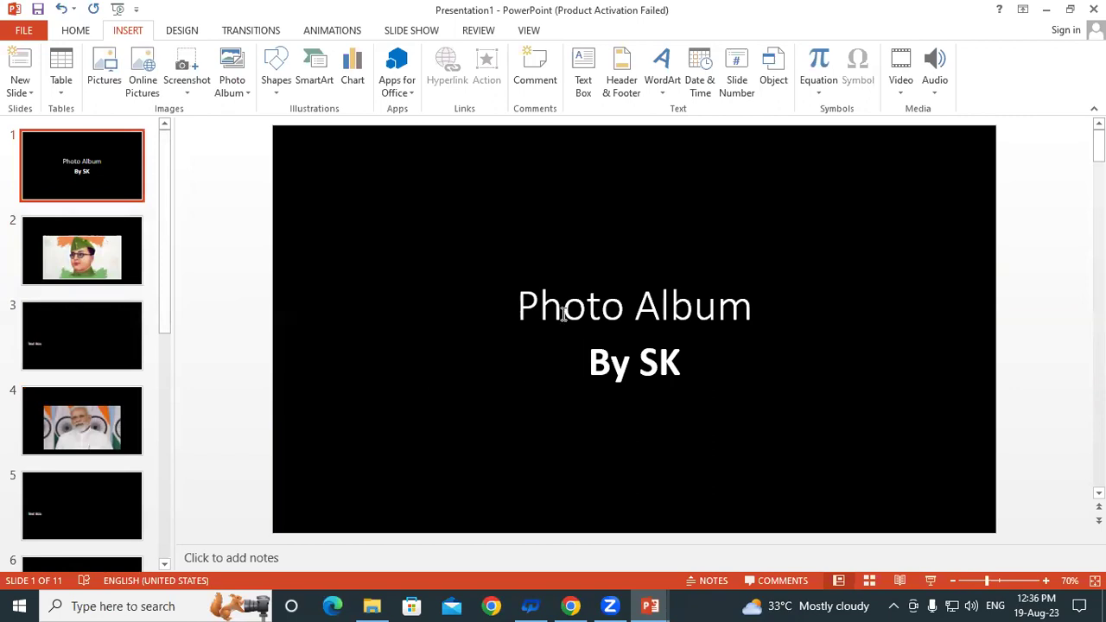
Check slides 2 and 4 in the new layout, then put the cursor in slide 2's title placeholder
click(82, 254)
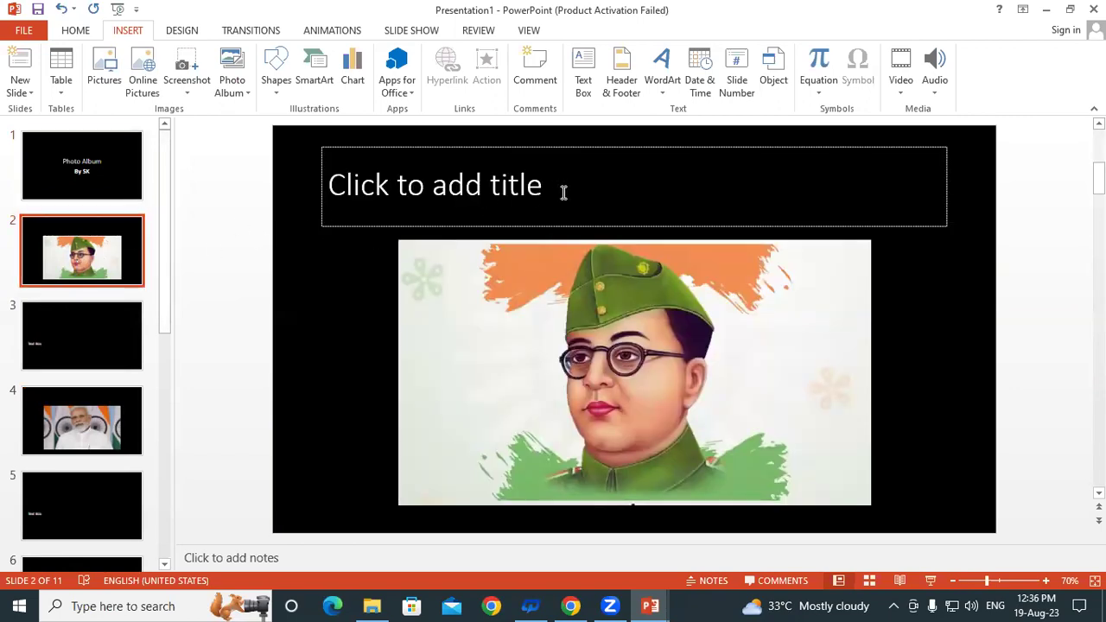
click(55, 413)
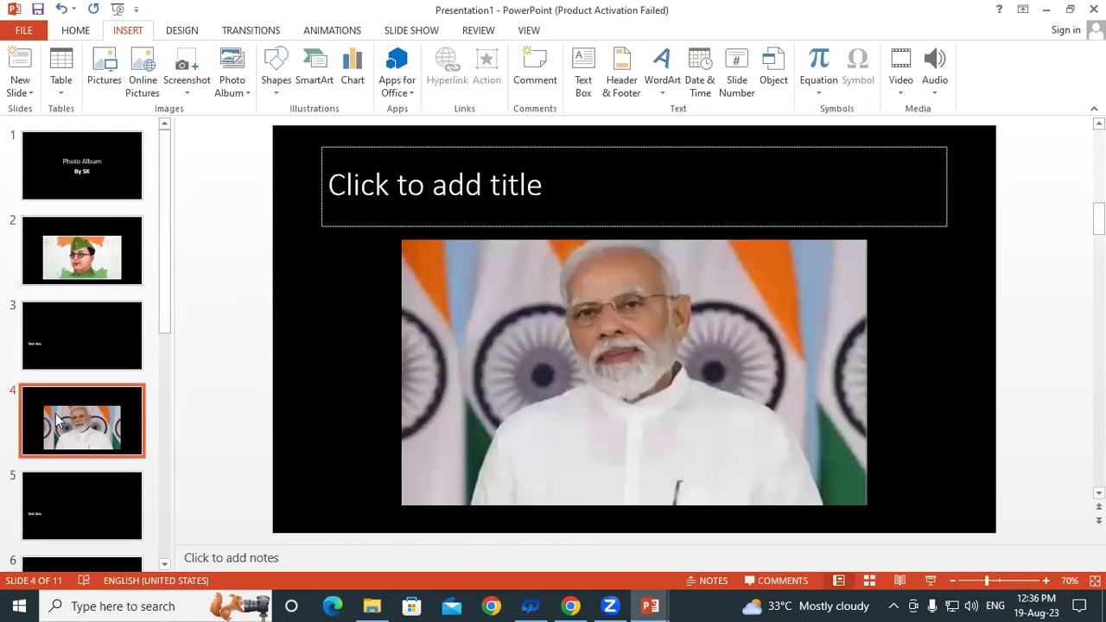
click(104, 262)
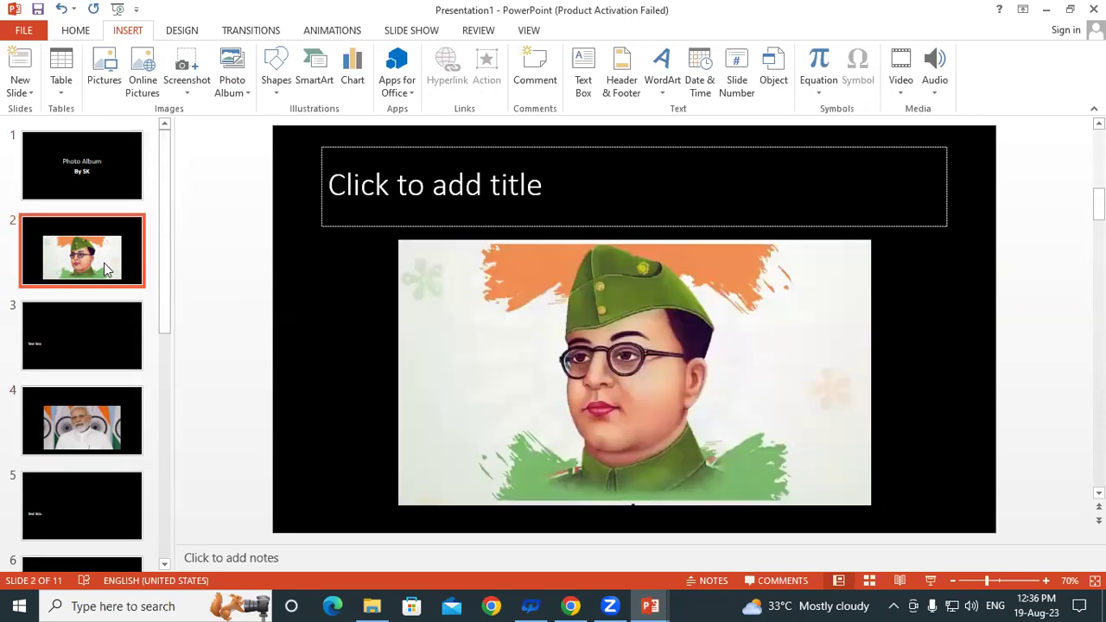
click(451, 181)
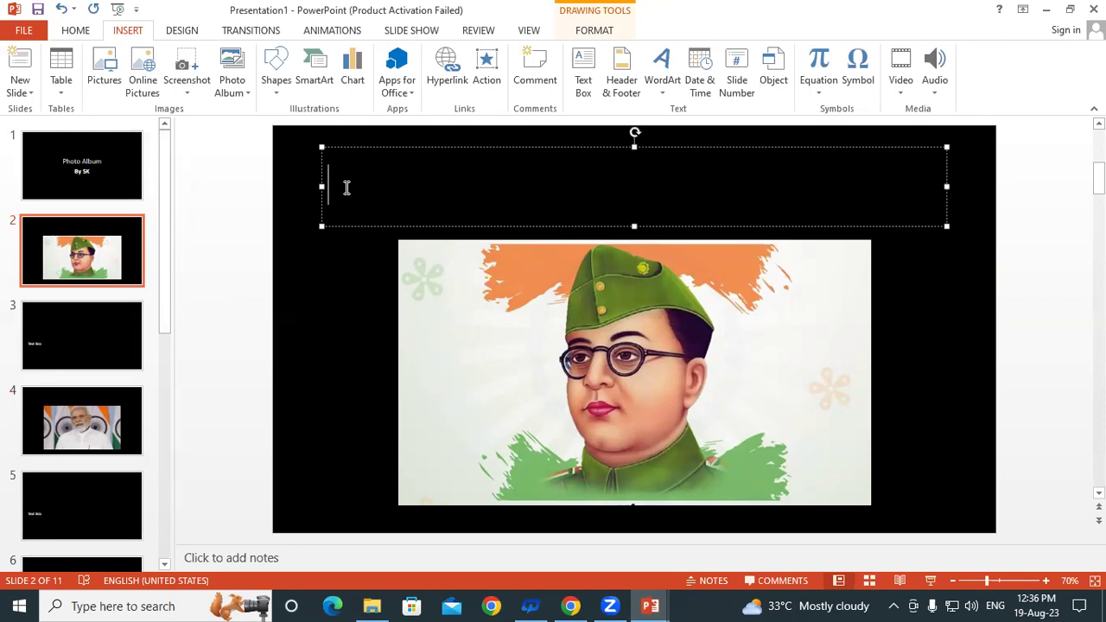
Title slide 2 'Neta Ji' and add both words to the spelling dictionary
text(Ne)
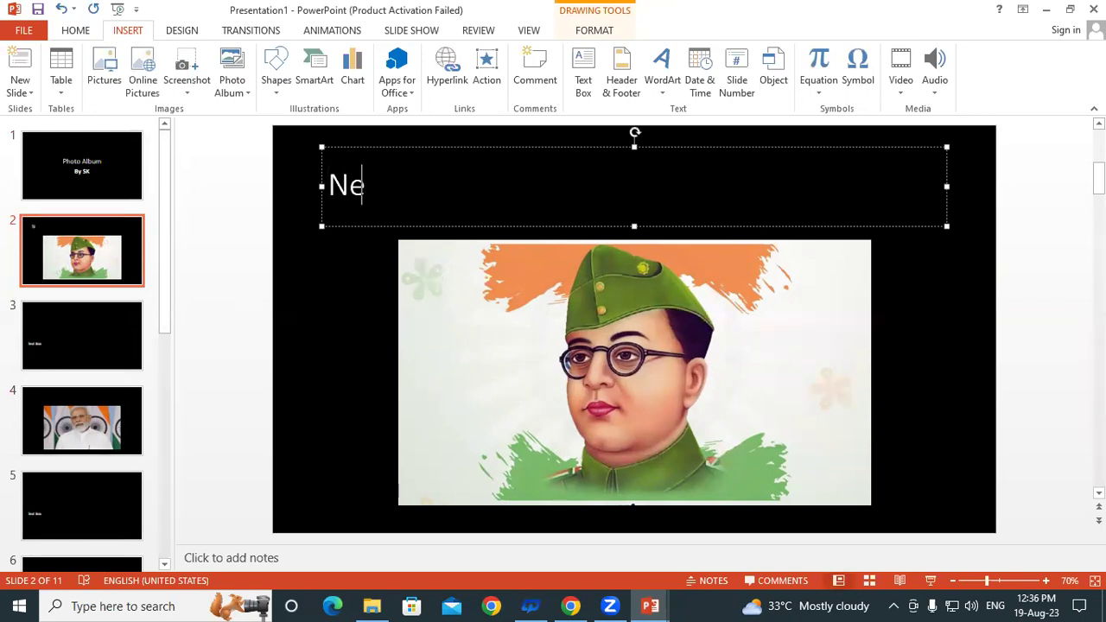
text(ta Ji)
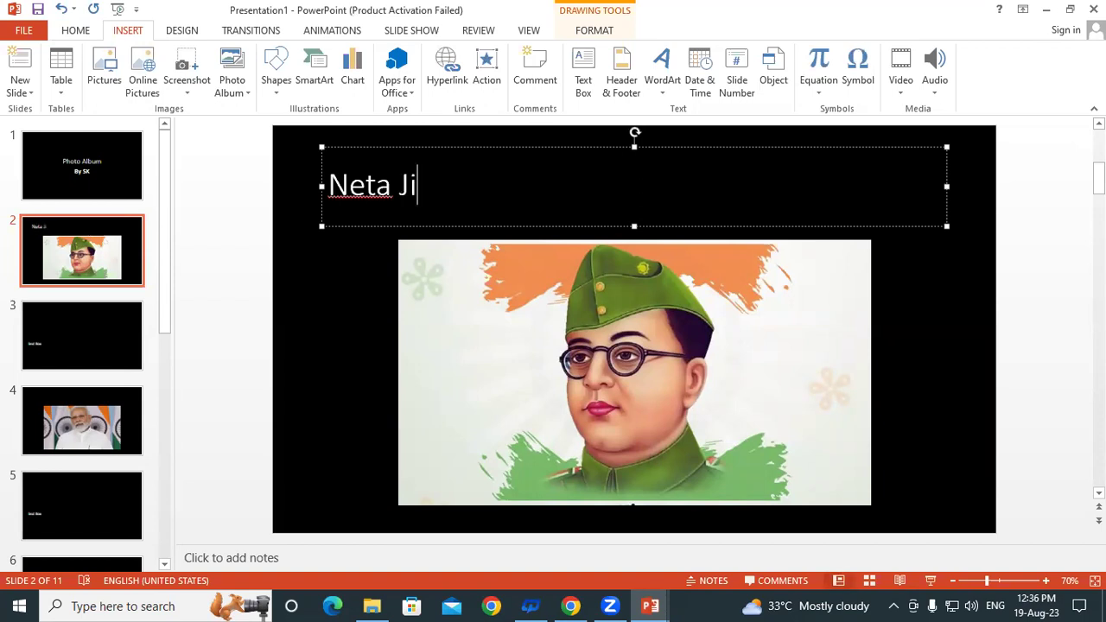
right_click(356, 203)
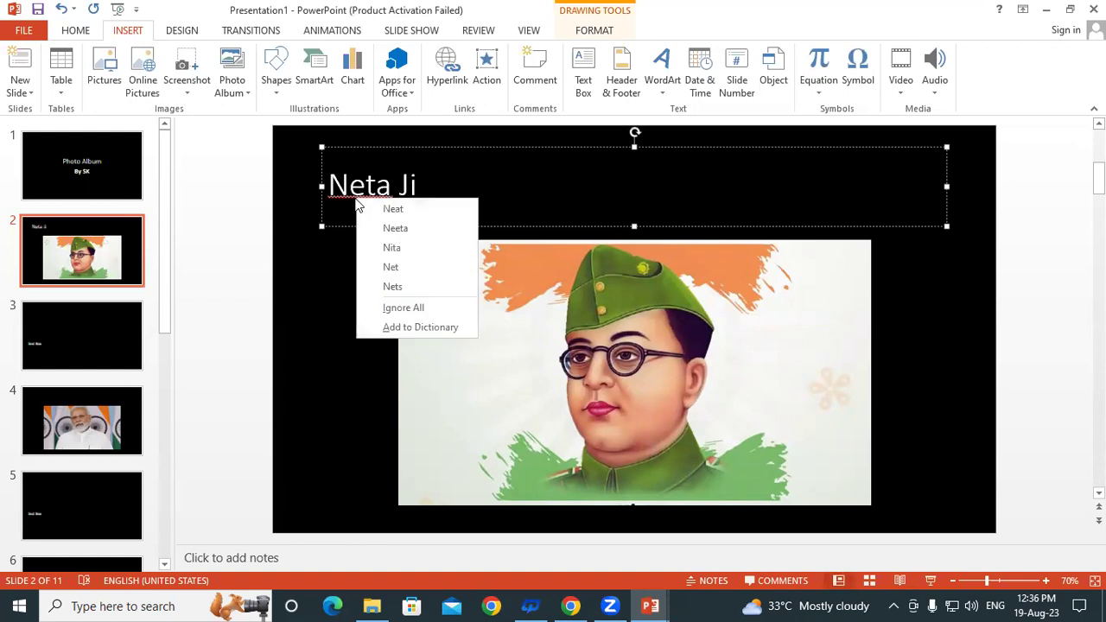
click(416, 326)
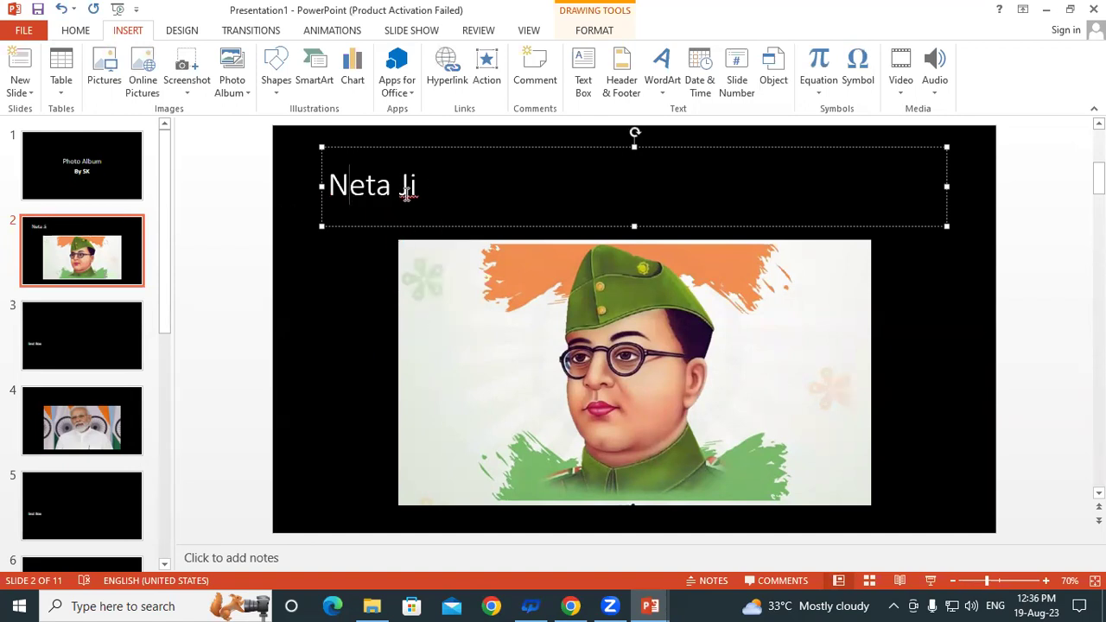
right_click(410, 198)
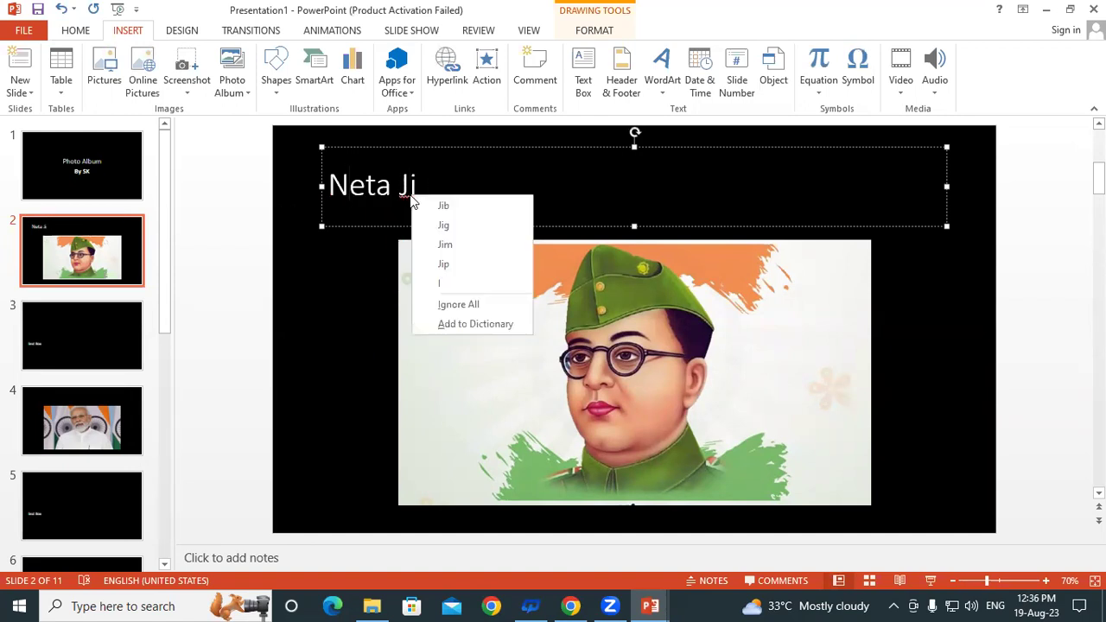
click(450, 322)
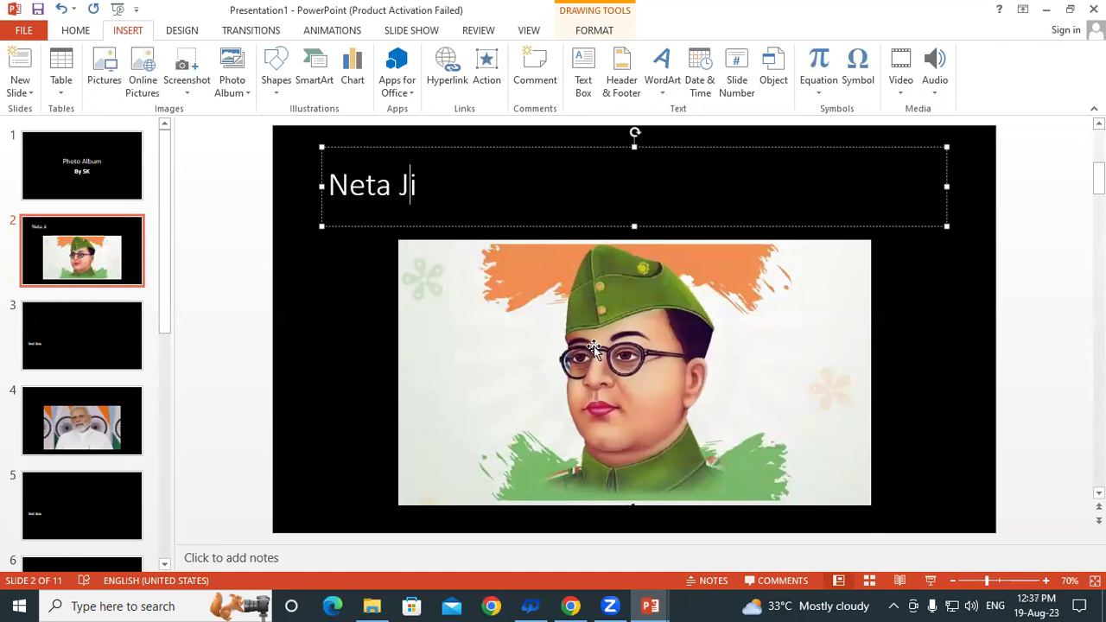
click(931, 307)
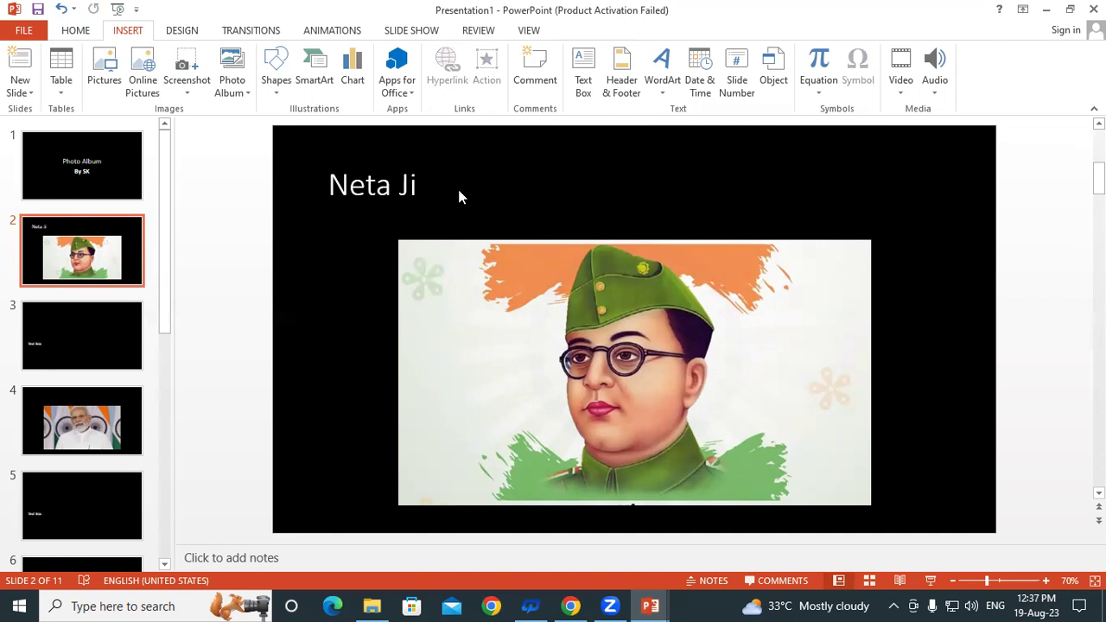
Look through slides 4, 6 and 8, then return to the Photo Album By SK slide
click(113, 393)
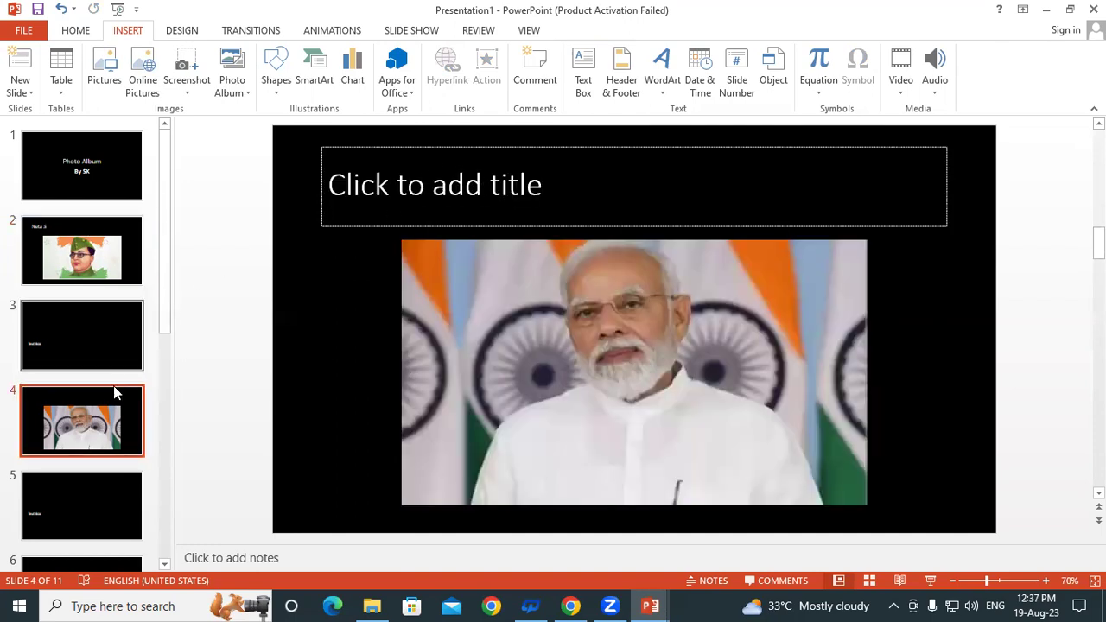
scroll(114, 388, down, 2)
click(69, 436)
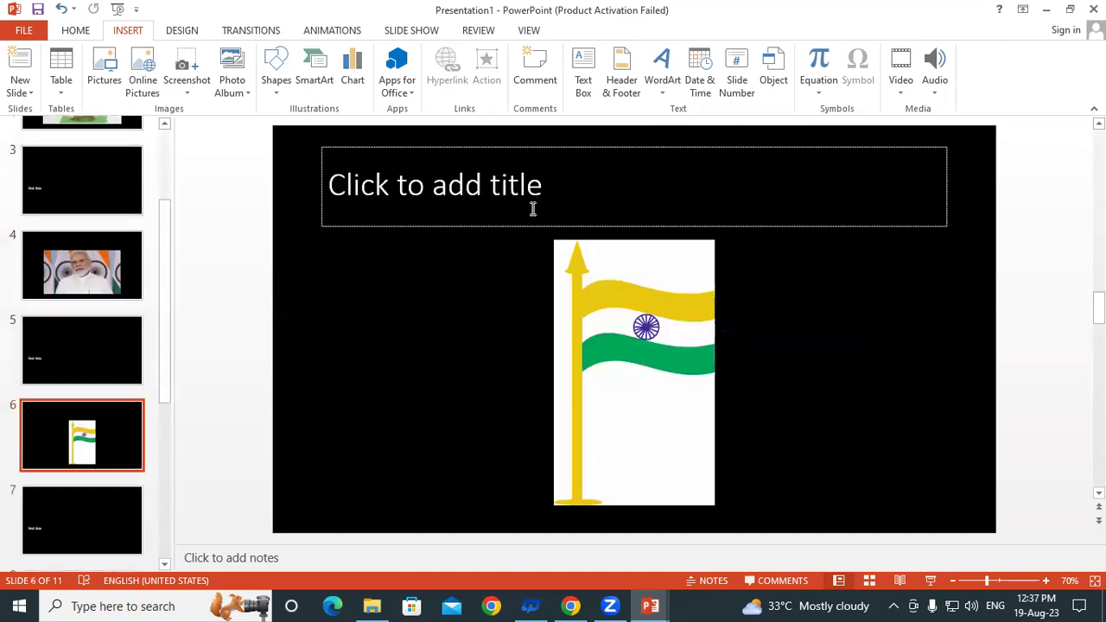
scroll(141, 437, down, 1)
scroll(140, 437, down, 2)
click(82, 376)
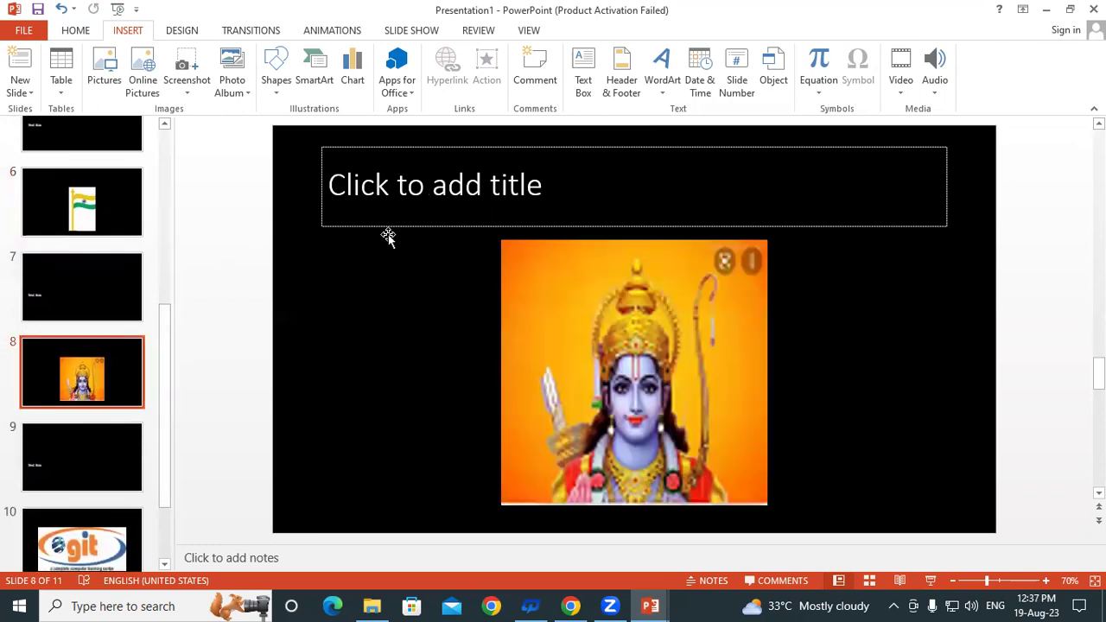
scroll(82, 276, up, 2)
scroll(76, 206, up, 2)
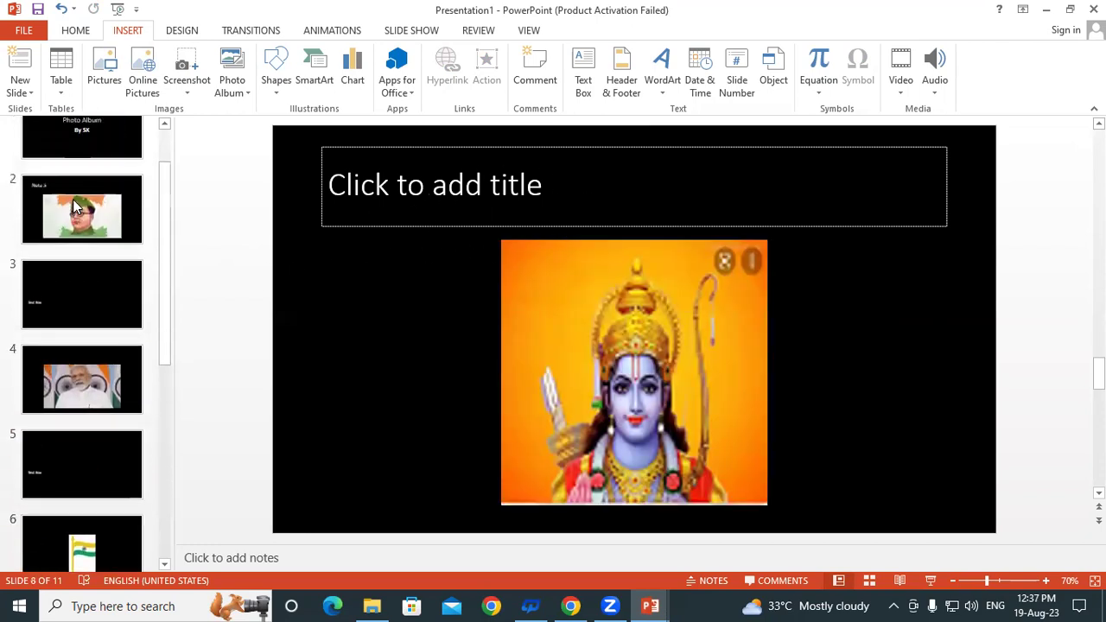
scroll(76, 206, up, 1)
click(104, 159)
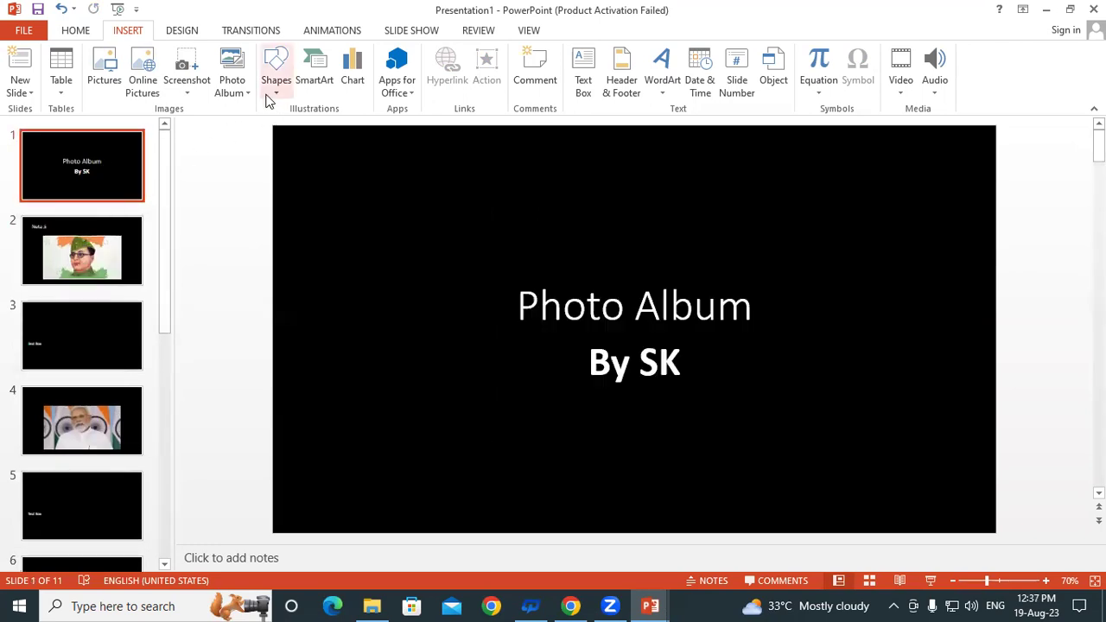
Edit the existing photo album and set its picture layout to 1 picture
click(234, 88)
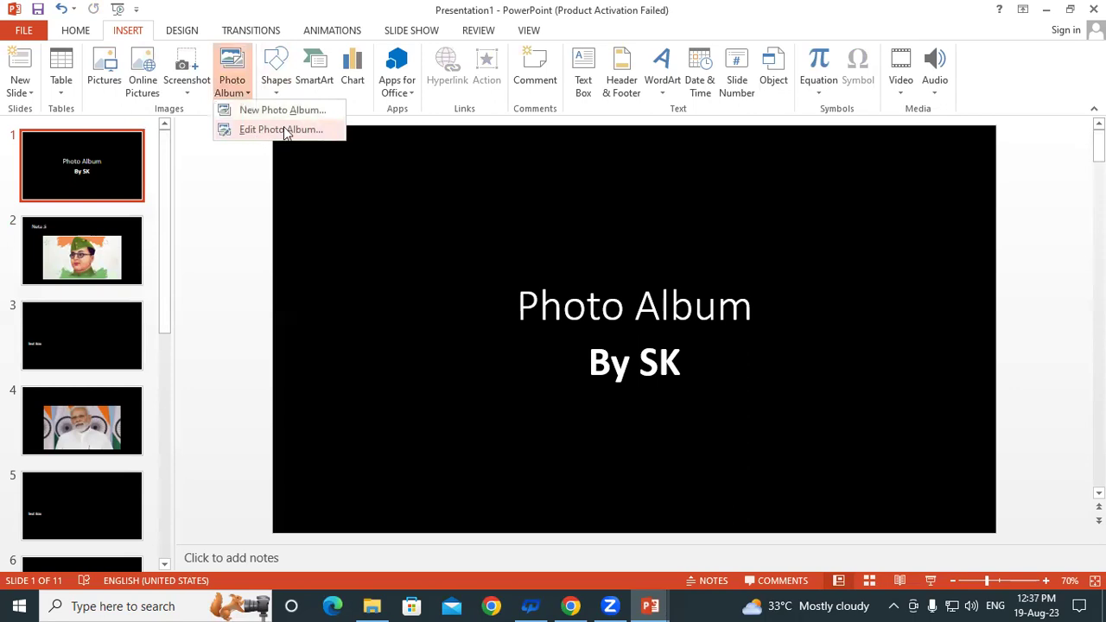
click(285, 129)
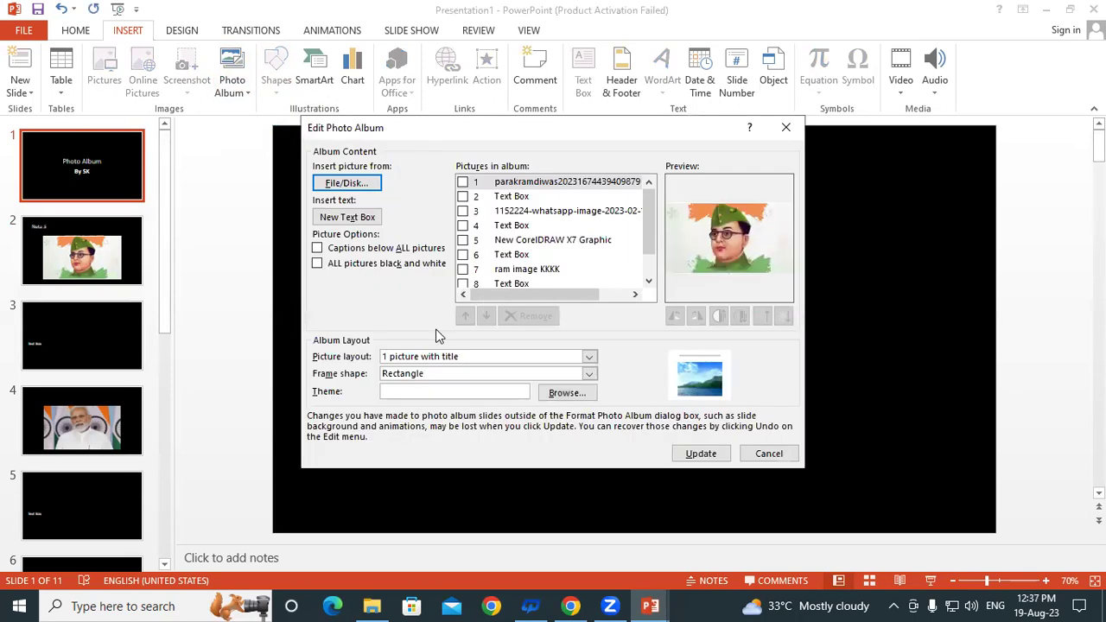
click(431, 358)
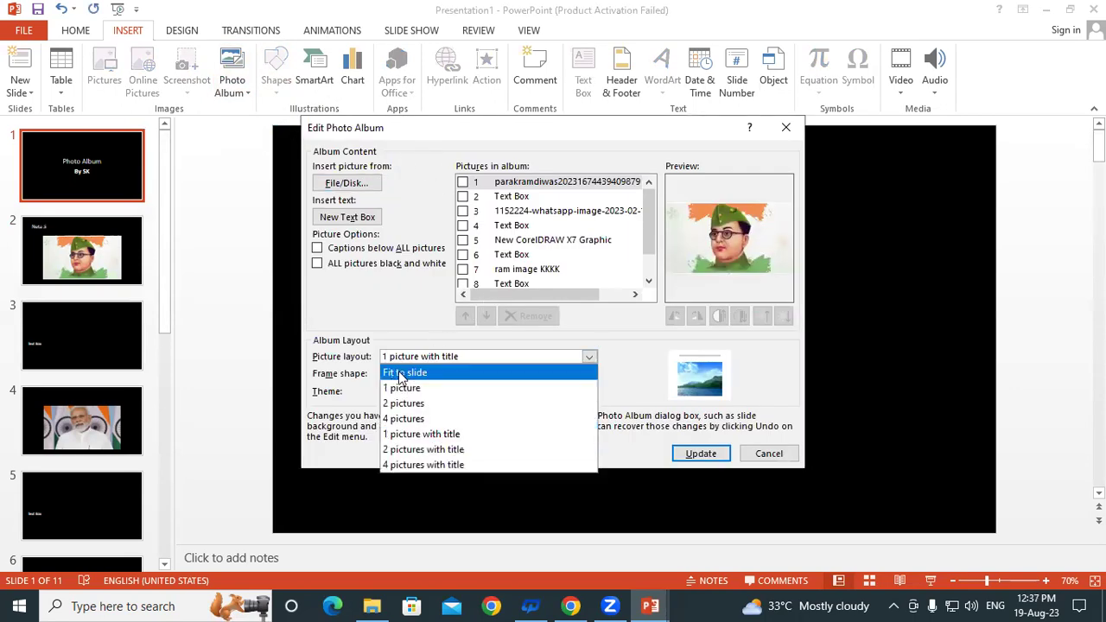
click(400, 373)
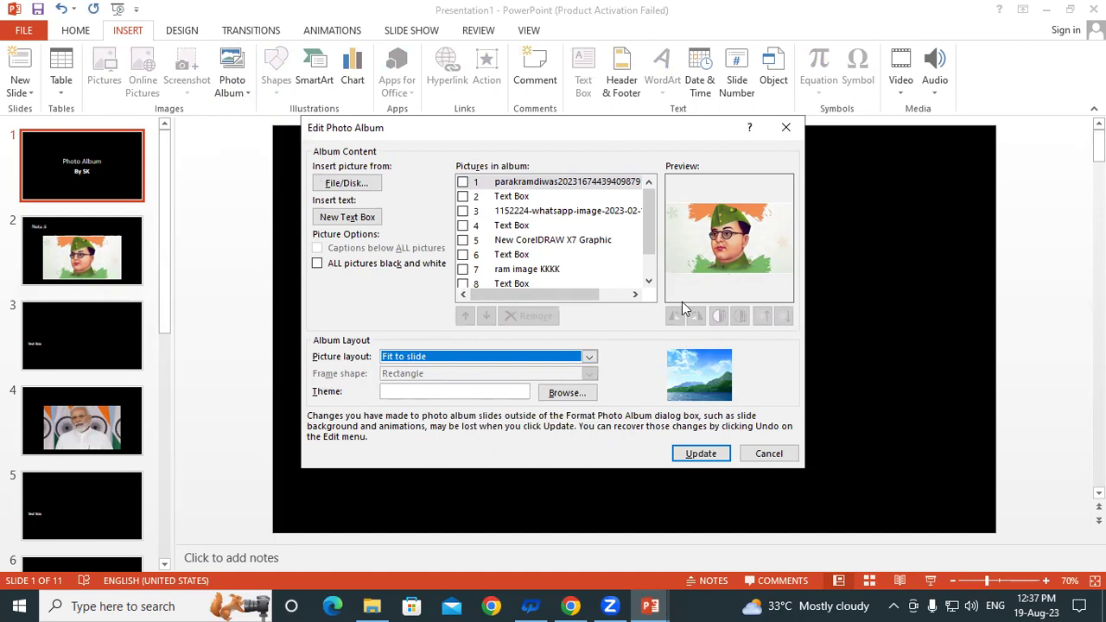
click(590, 357)
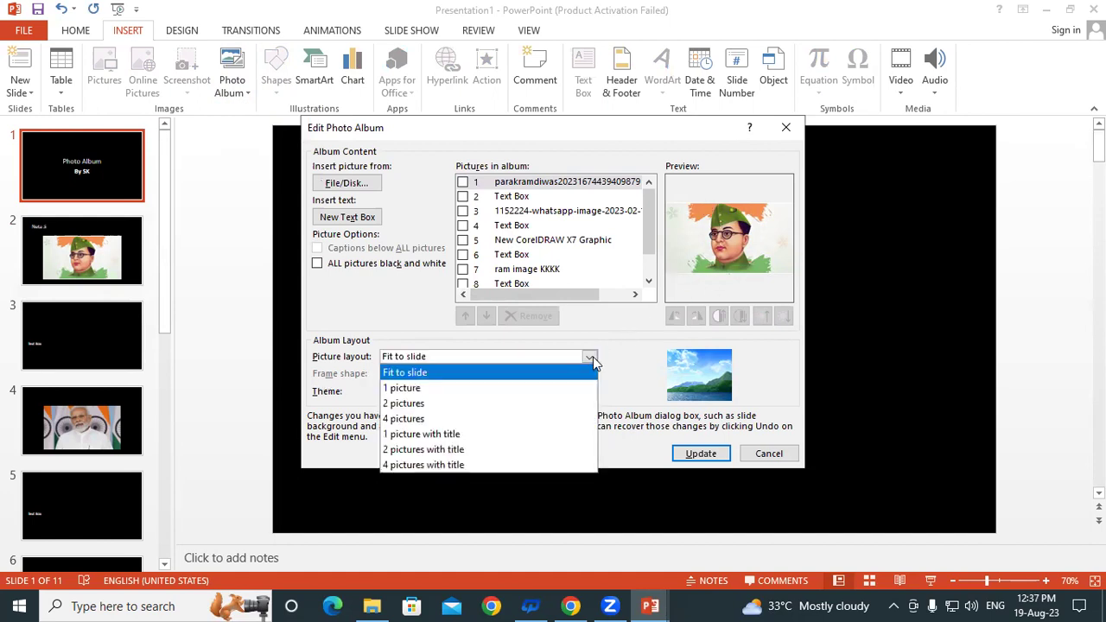
click(421, 387)
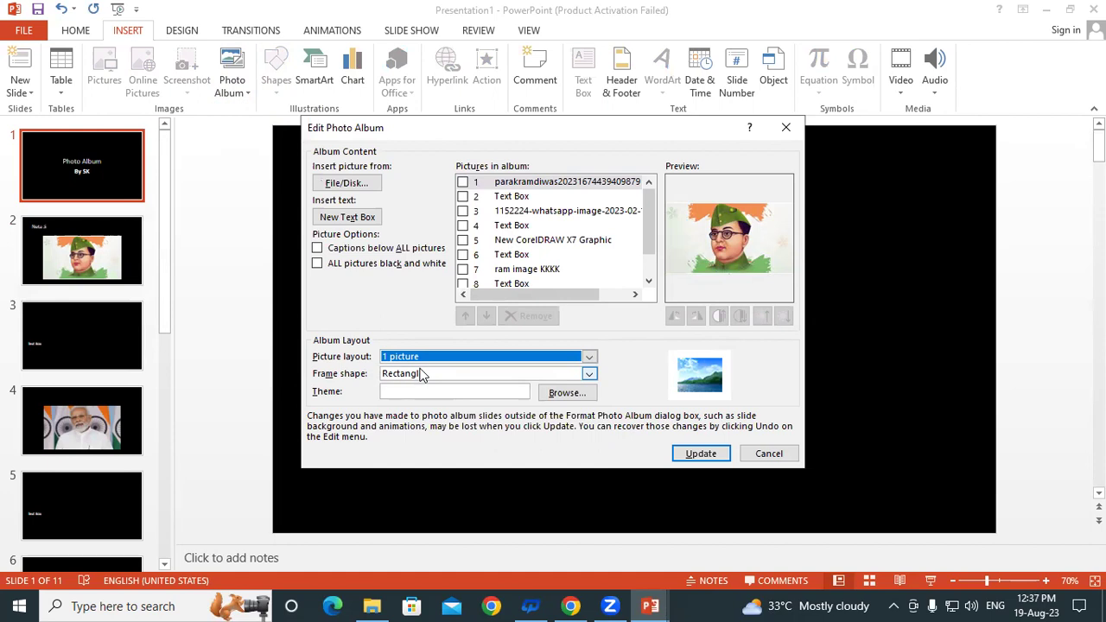
Give the album pictures Rounded Rectangle frames and update the album
click(421, 373)
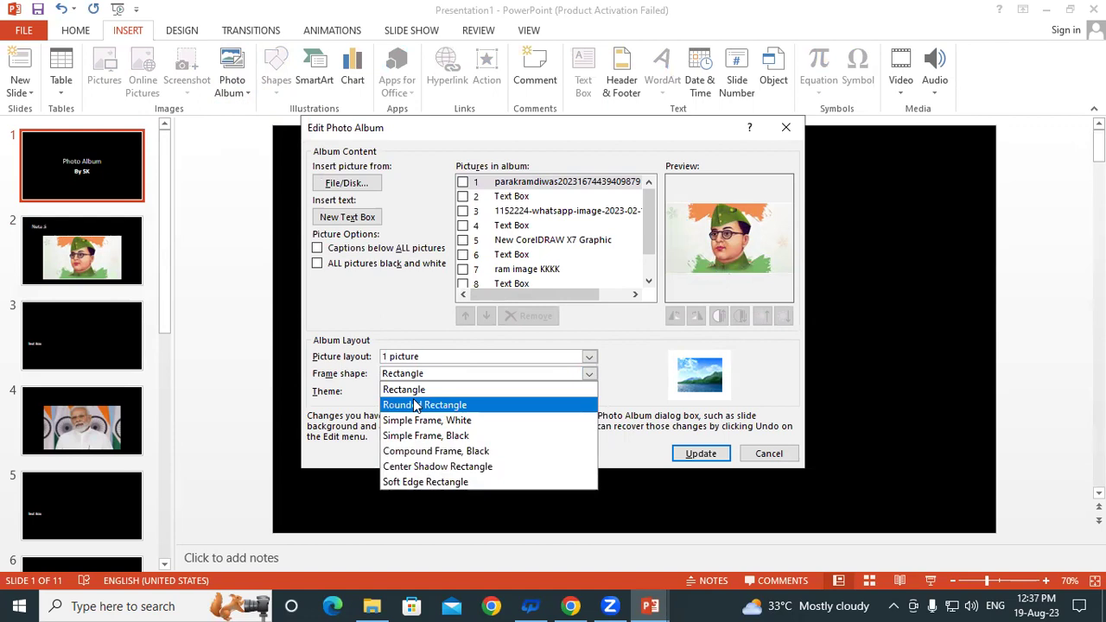
click(416, 406)
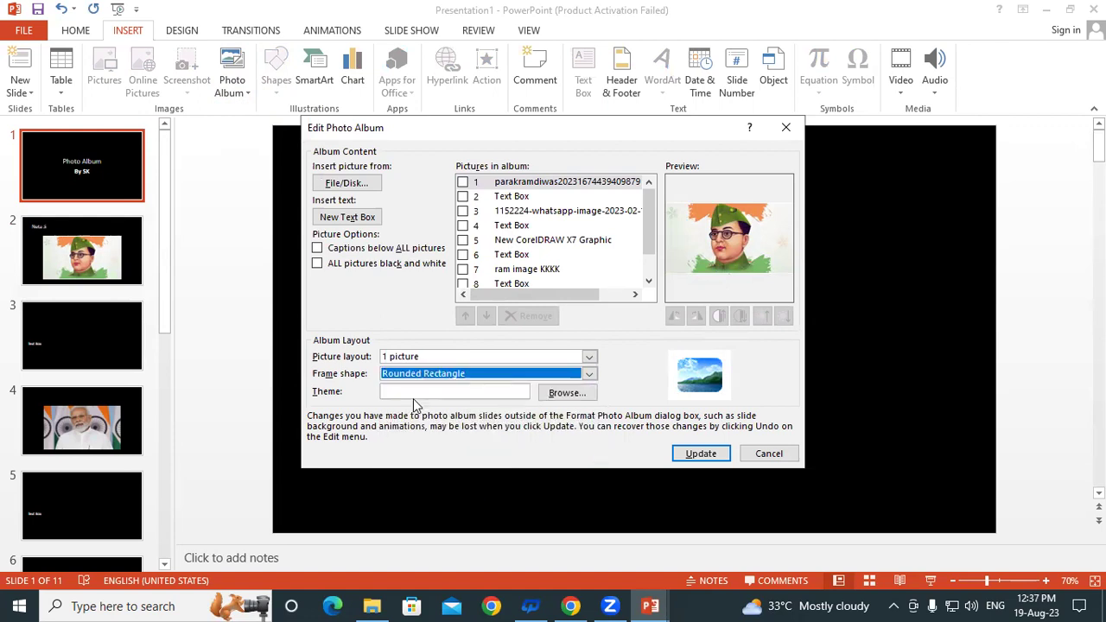
click(444, 375)
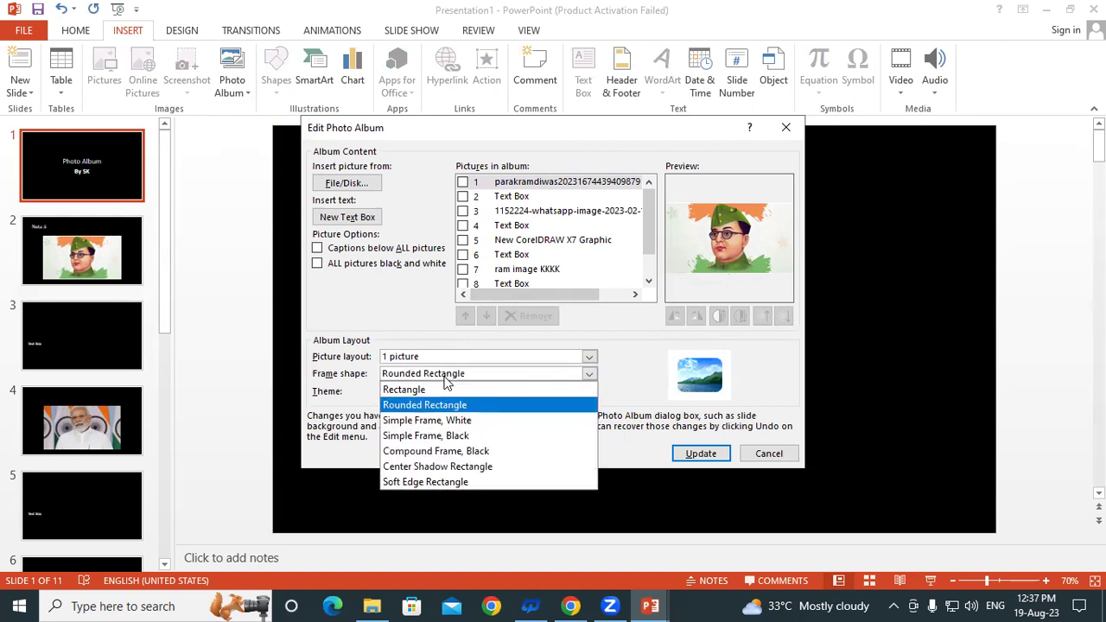
click(414, 421)
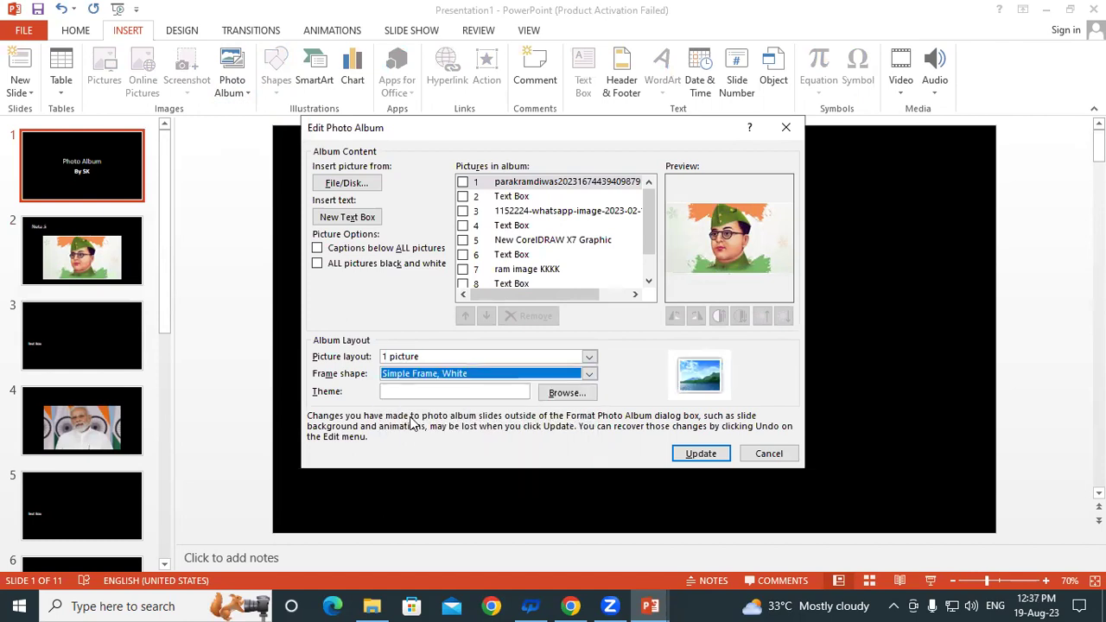
click(428, 380)
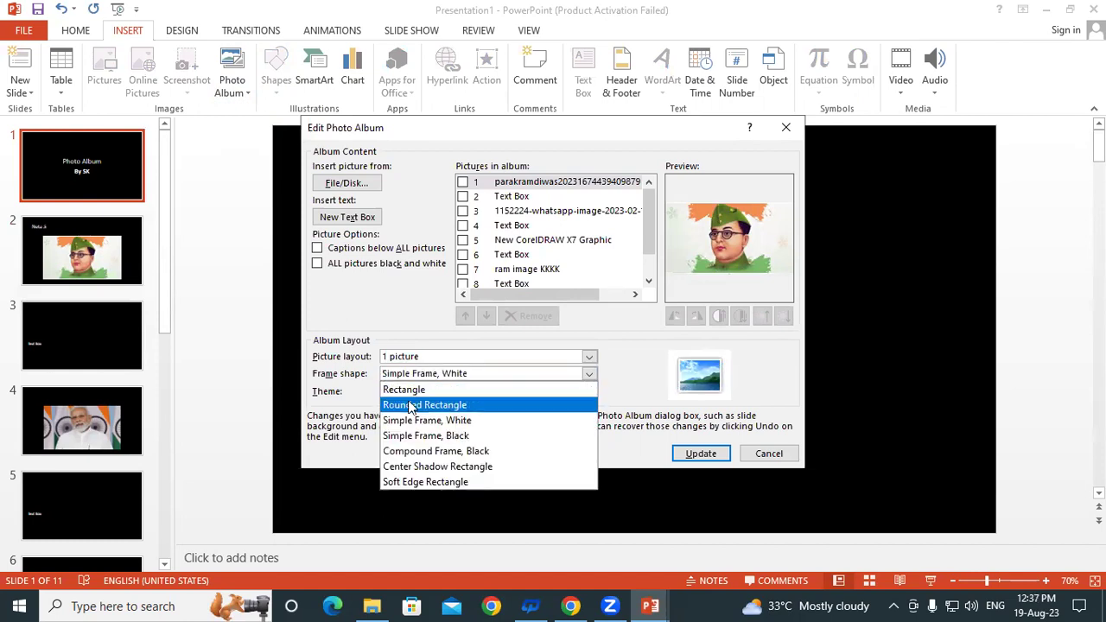
click(409, 406)
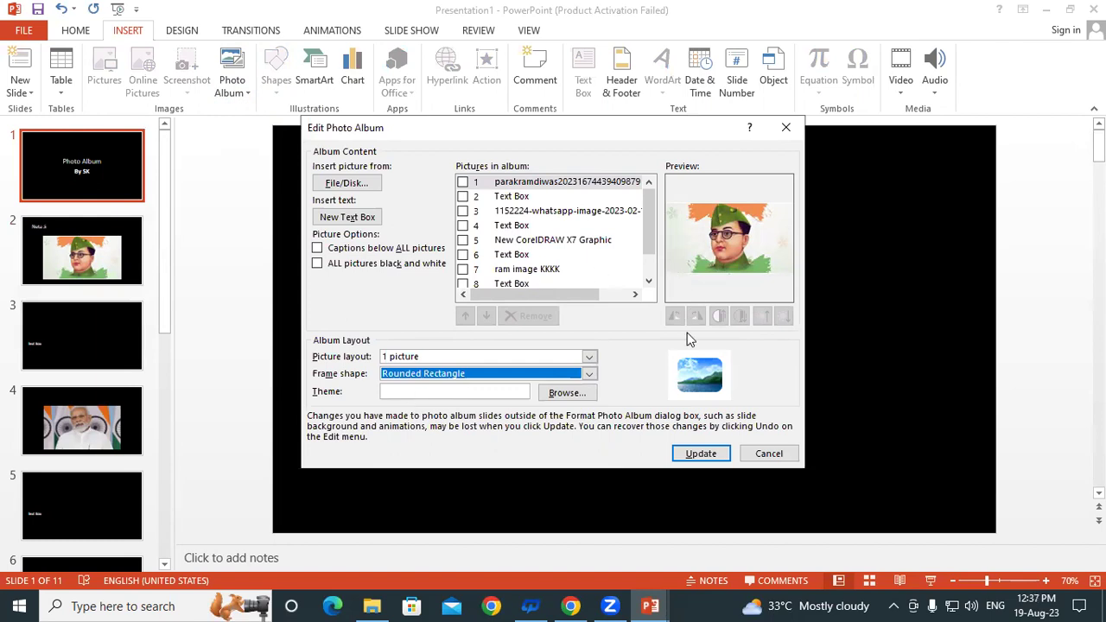
click(702, 455)
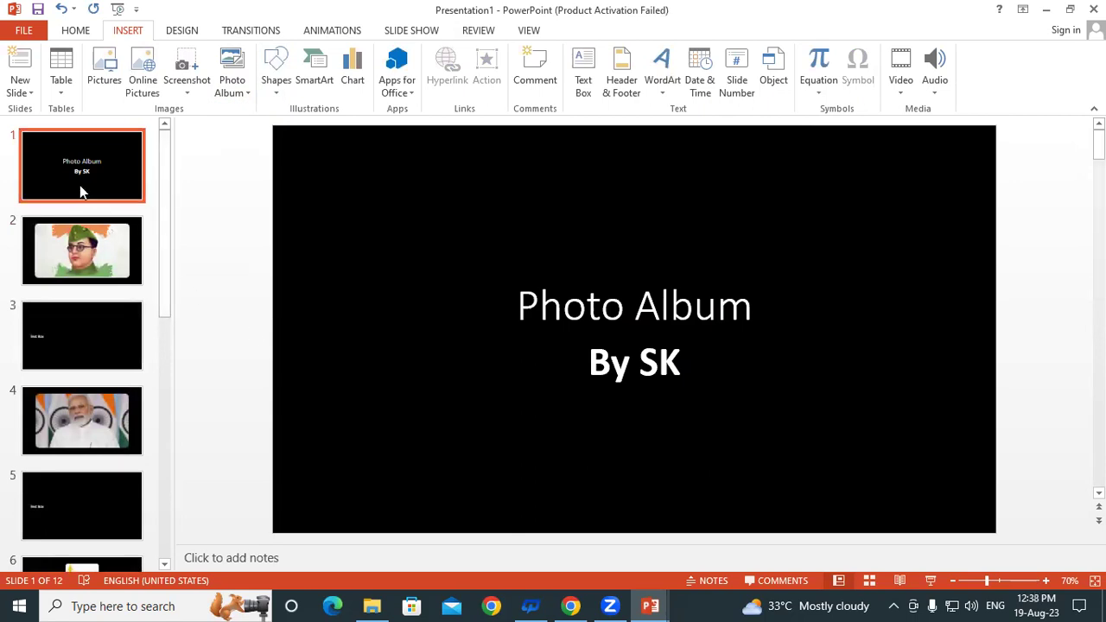
key(F5)
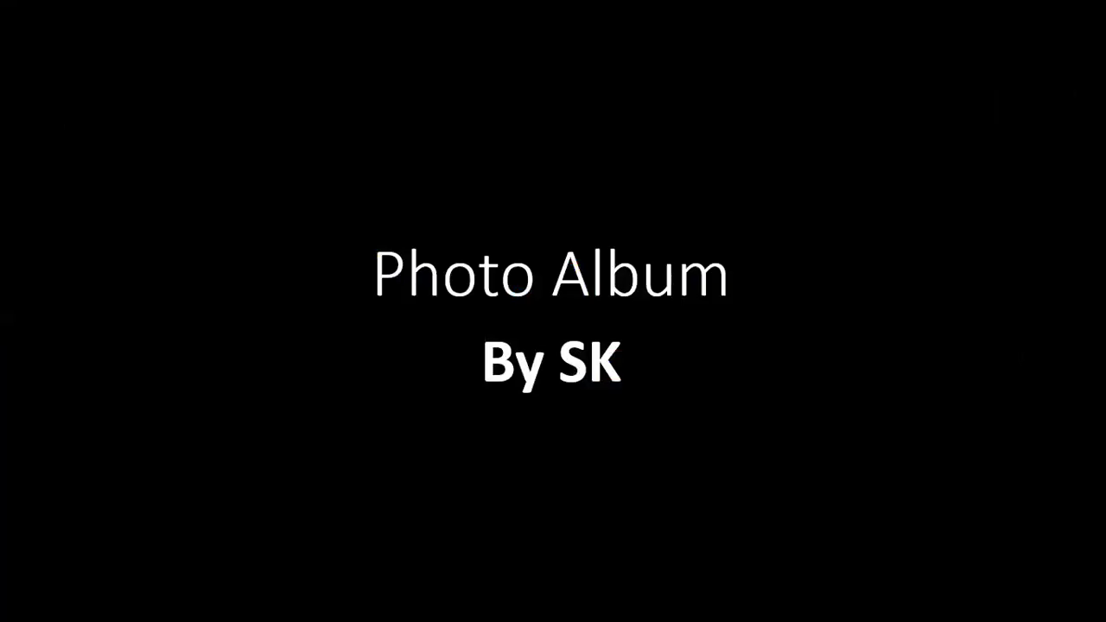
key(Right)
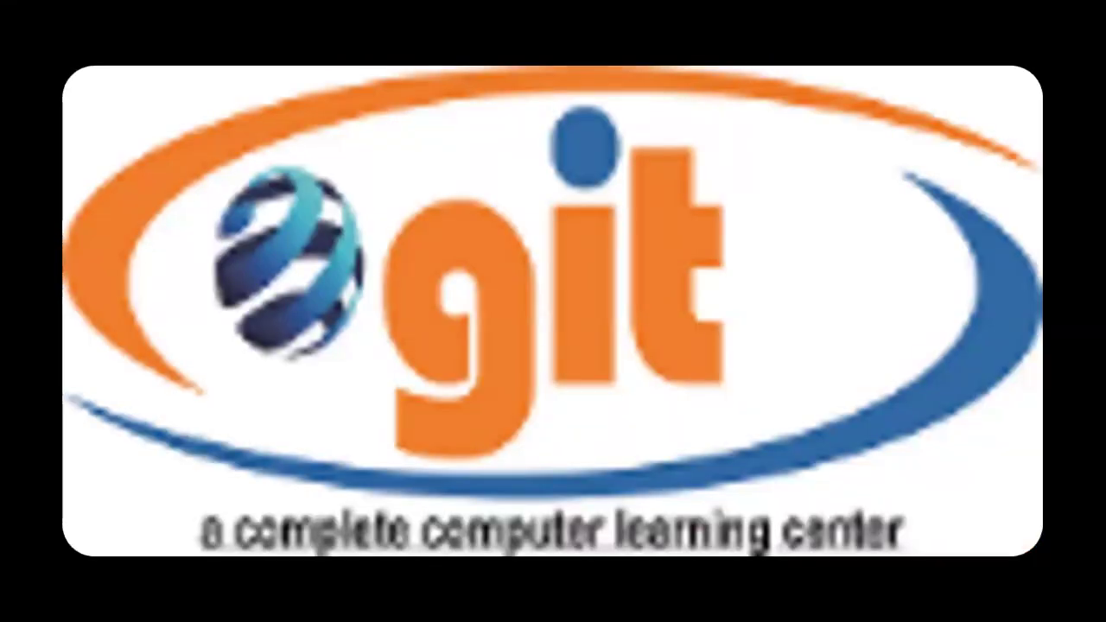
key(Escape)
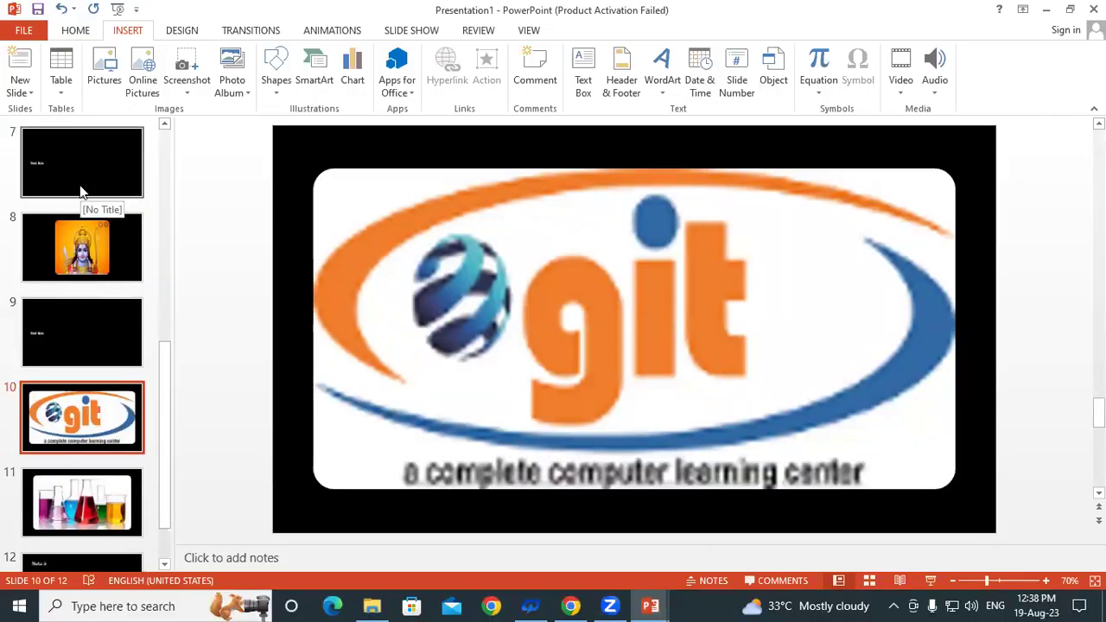
click(81, 173)
scroll(83, 173, up, 3)
scroll(81, 173, up, 2)
scroll(81, 173, up, 3)
click(81, 172)
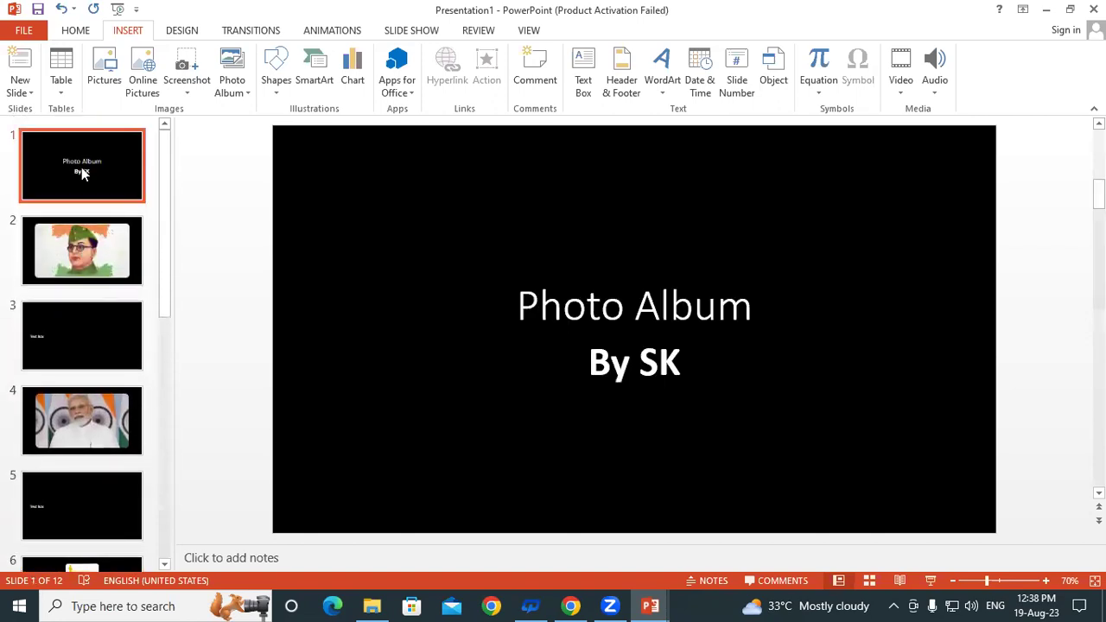
click(227, 86)
Choose the Organic theme file for the photo album and update it
click(256, 130)
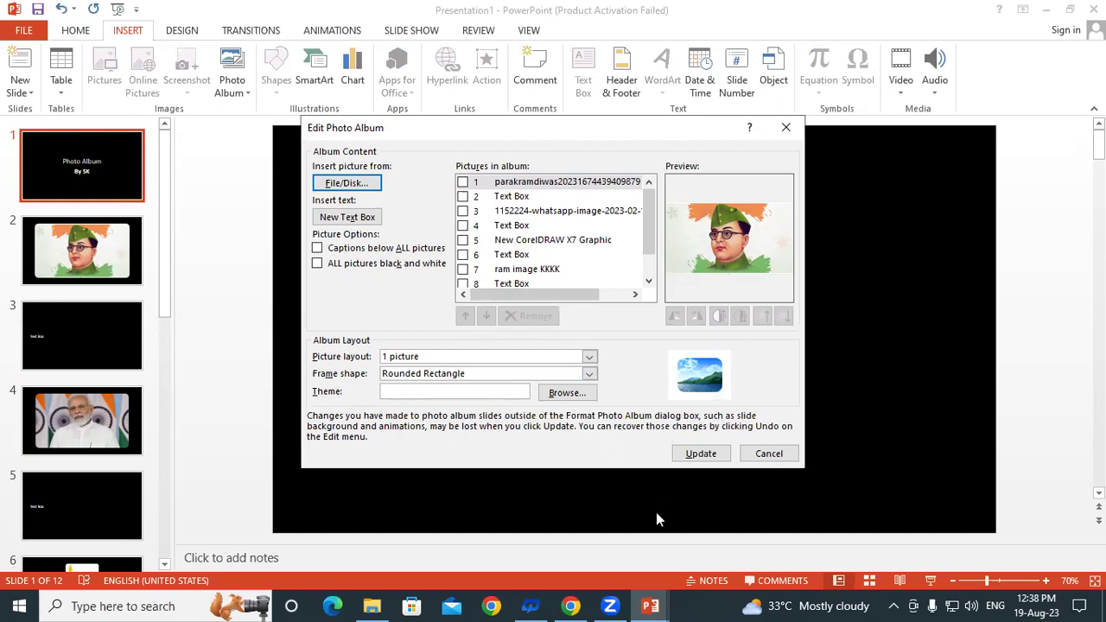
click(567, 394)
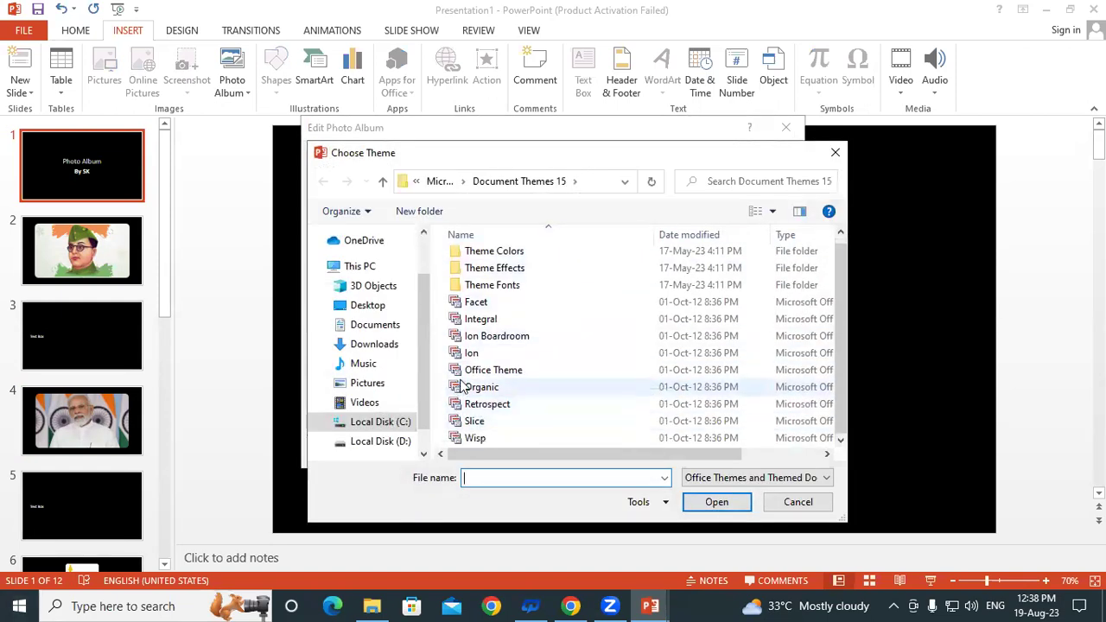
click(526, 388)
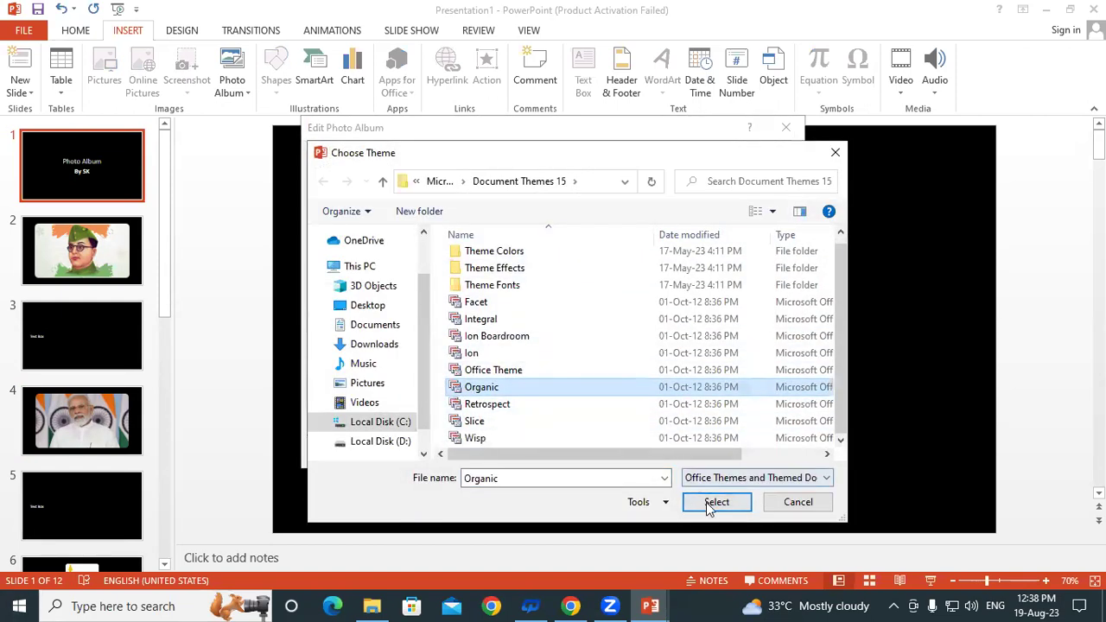
click(713, 503)
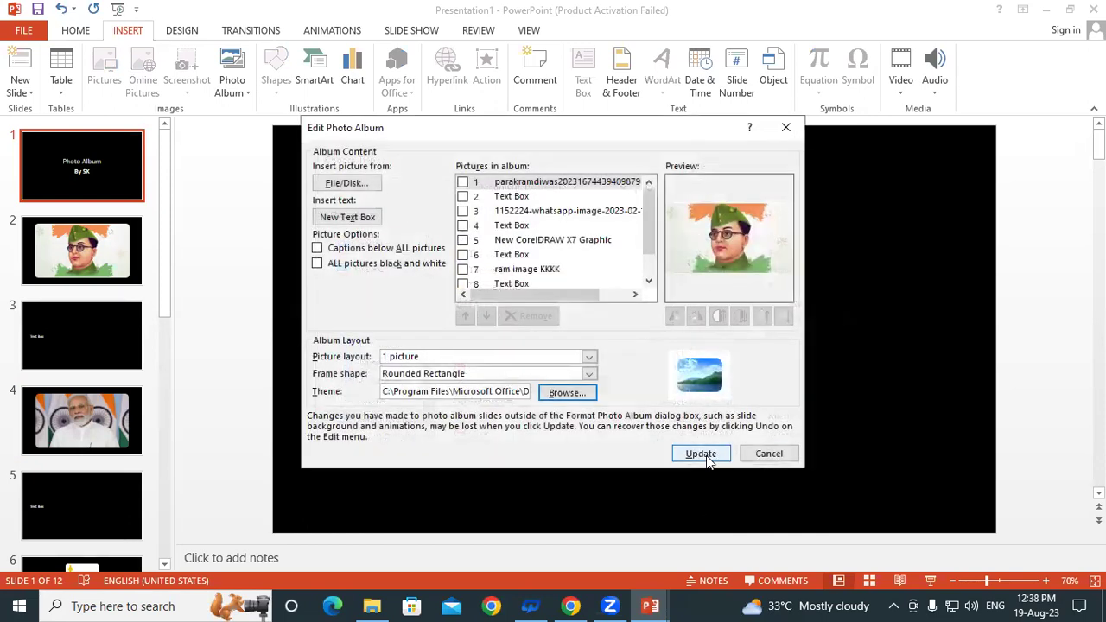
click(706, 455)
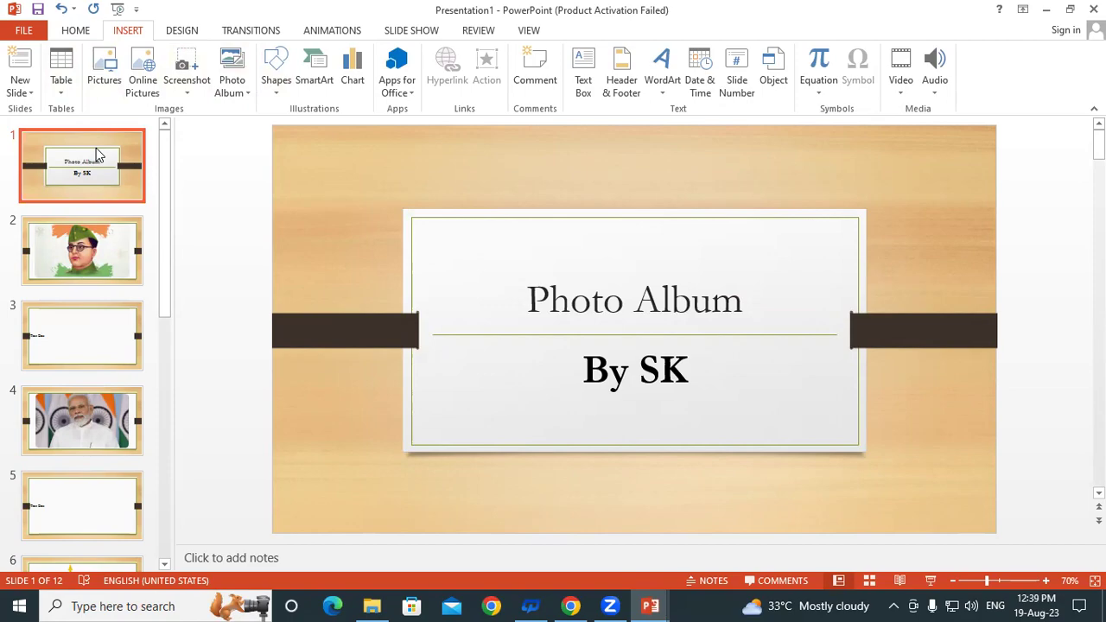
Play the wood-grain album as a slide show, then check slide 1 and the Netaji portrait slide
key(F5)
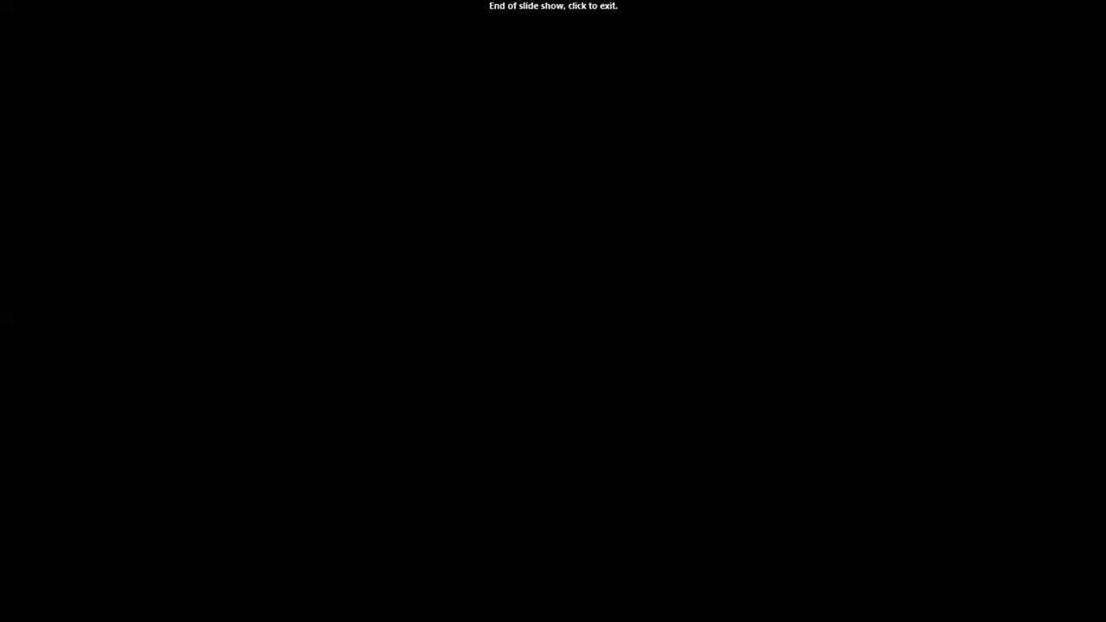
click(65, 84)
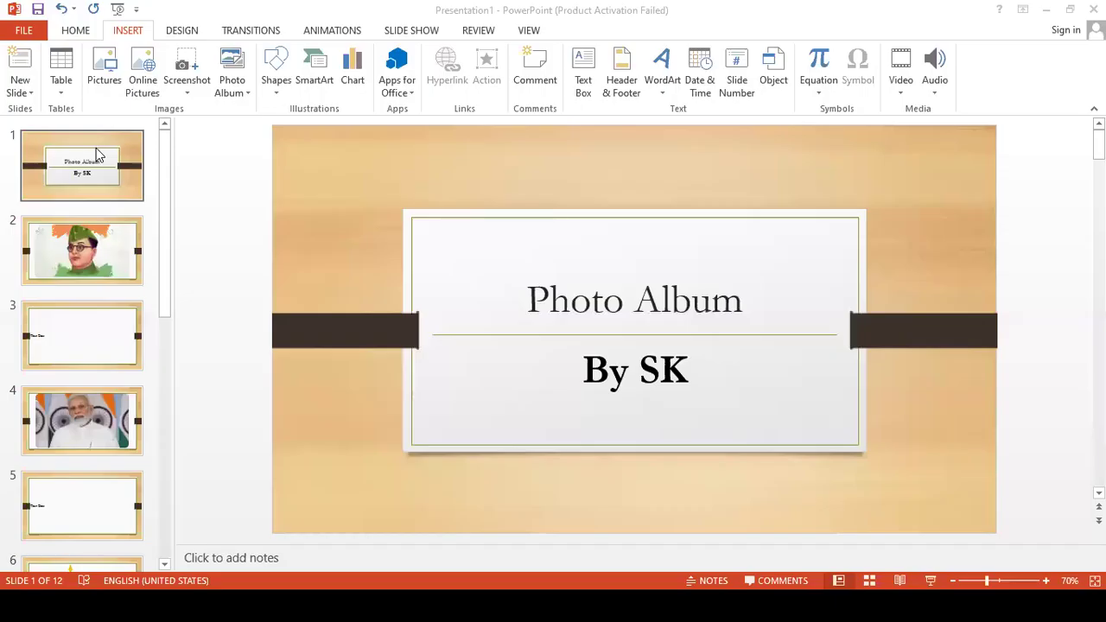
scroll(12, 190, up, 3)
scroll(12, 190, up, 3)
scroll(12, 190, up, 3)
click(86, 151)
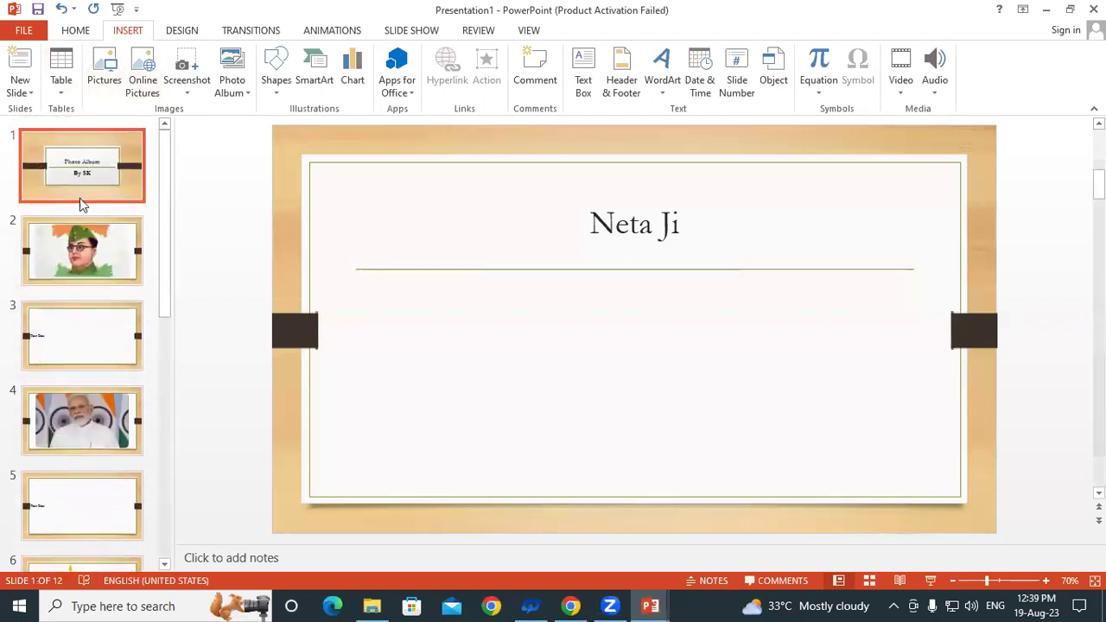
click(72, 252)
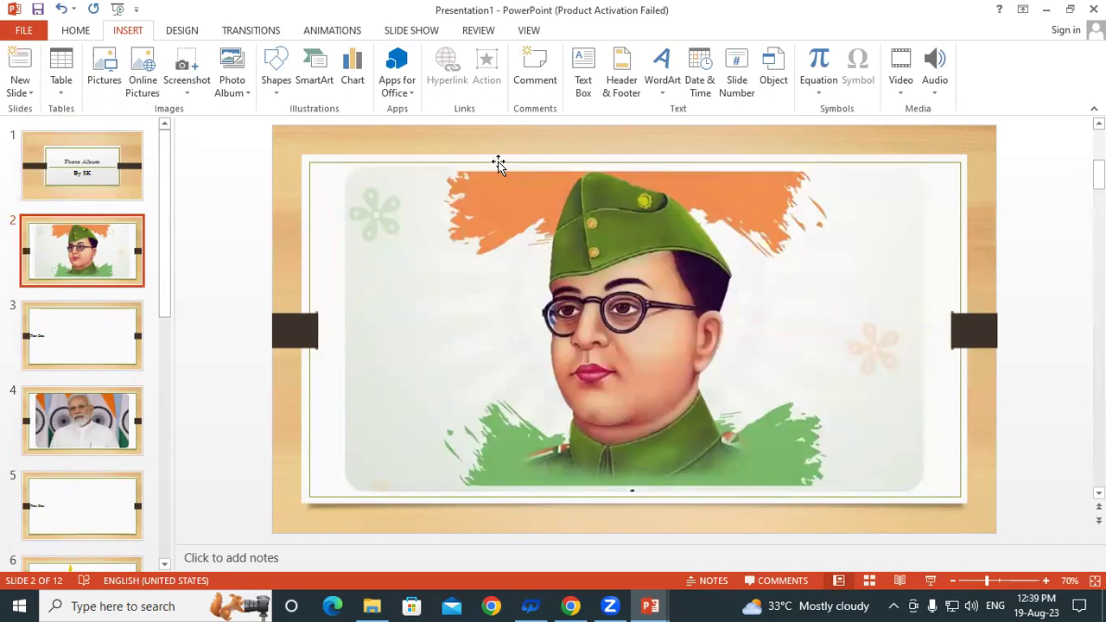
Return to the album's title slide and close the Photo Album presentation window
click(88, 164)
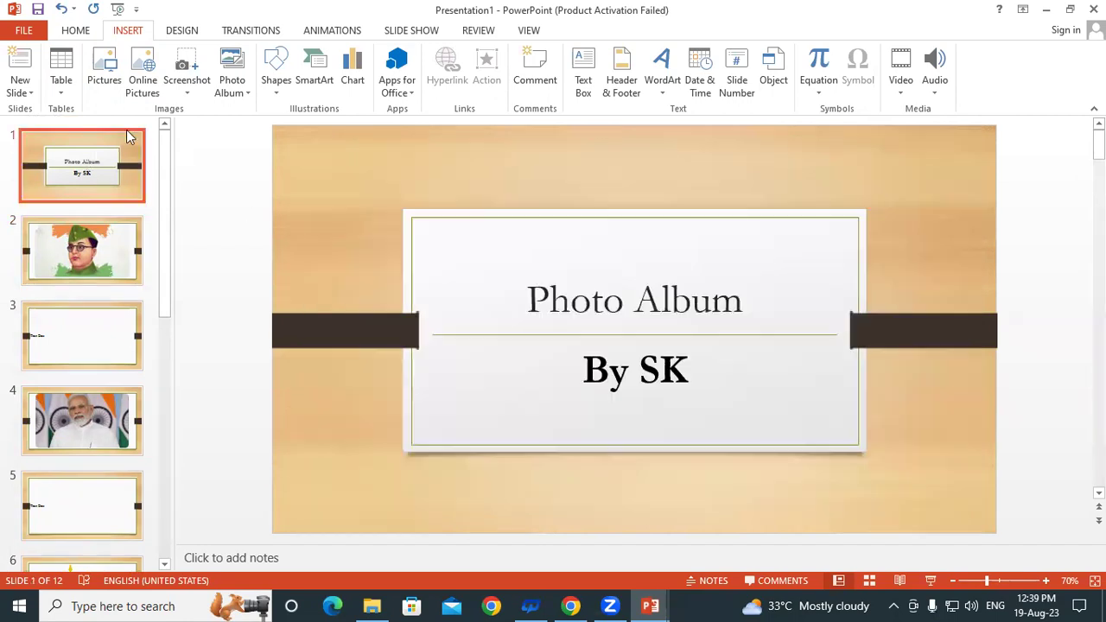
click(229, 91)
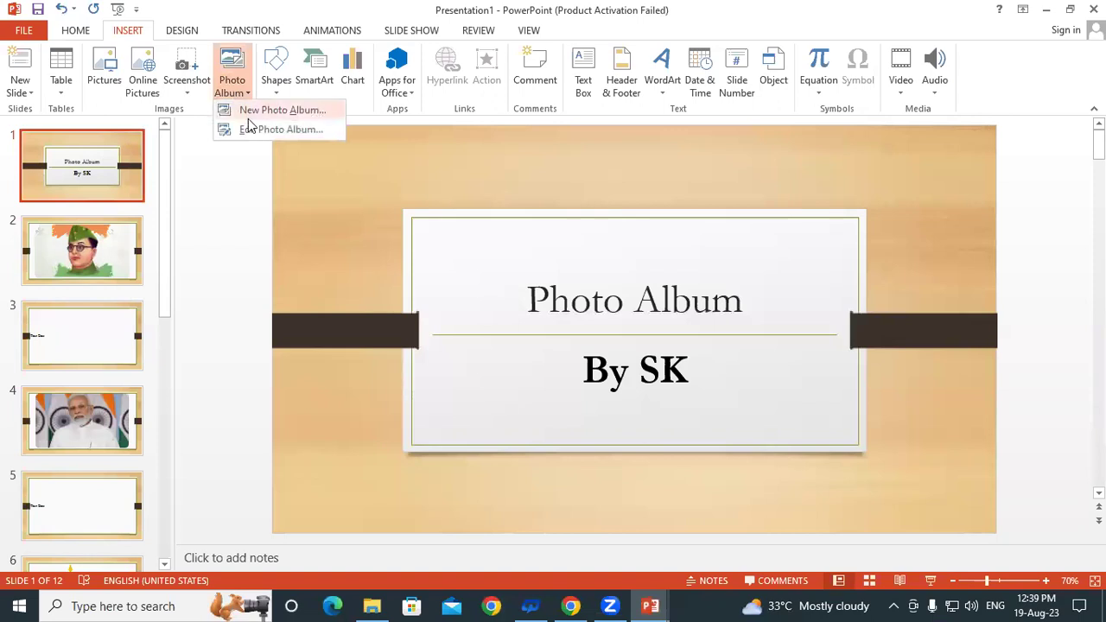
click(96, 171)
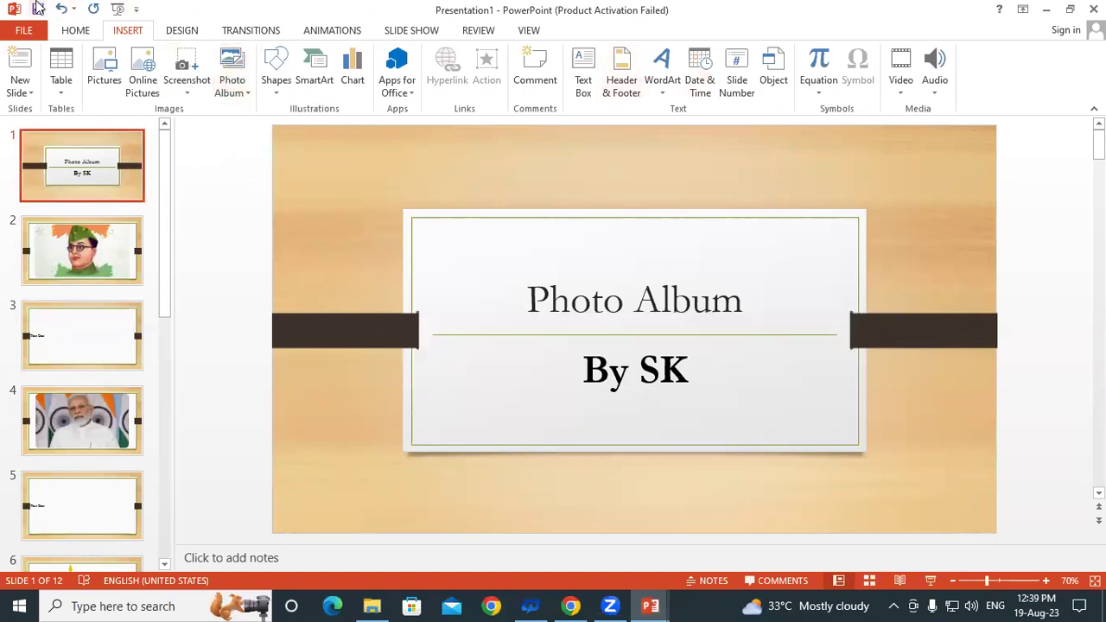
click(1092, 9)
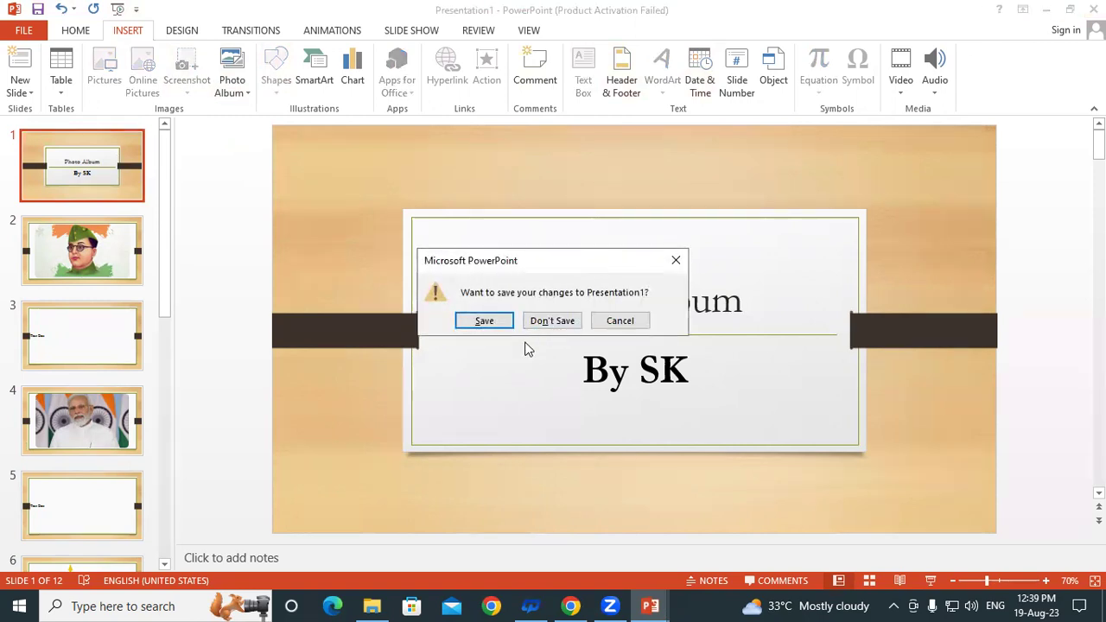
Choose Don't Save to discard changes to Presentation1
click(547, 323)
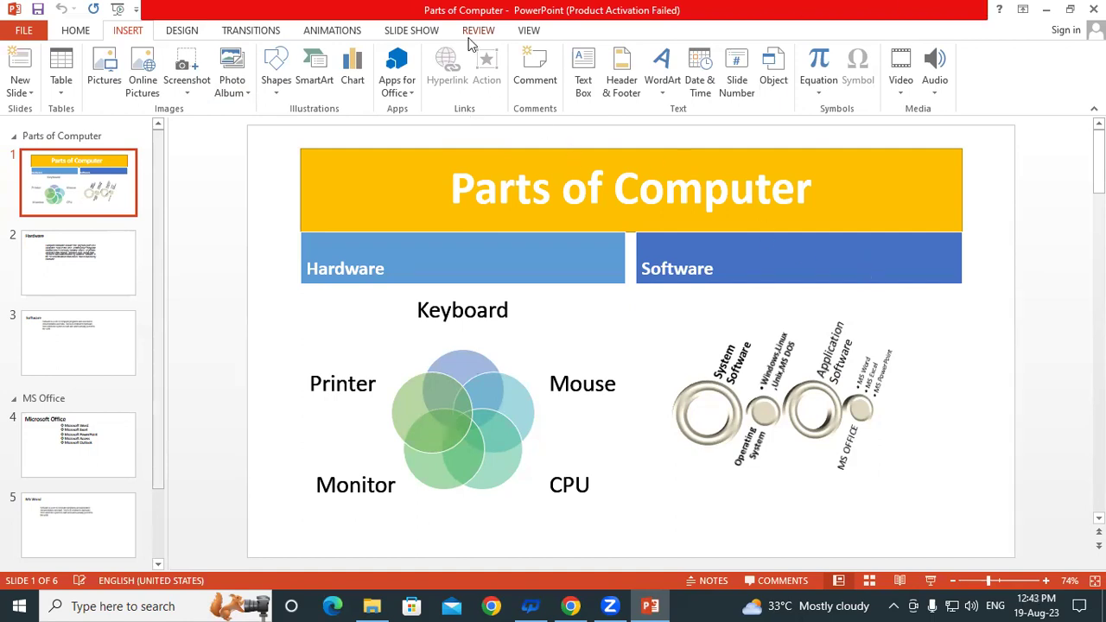
Run the Parts of Computer show through the Hardware and Software slides, then exit it
scroll(55, 110, up, 1)
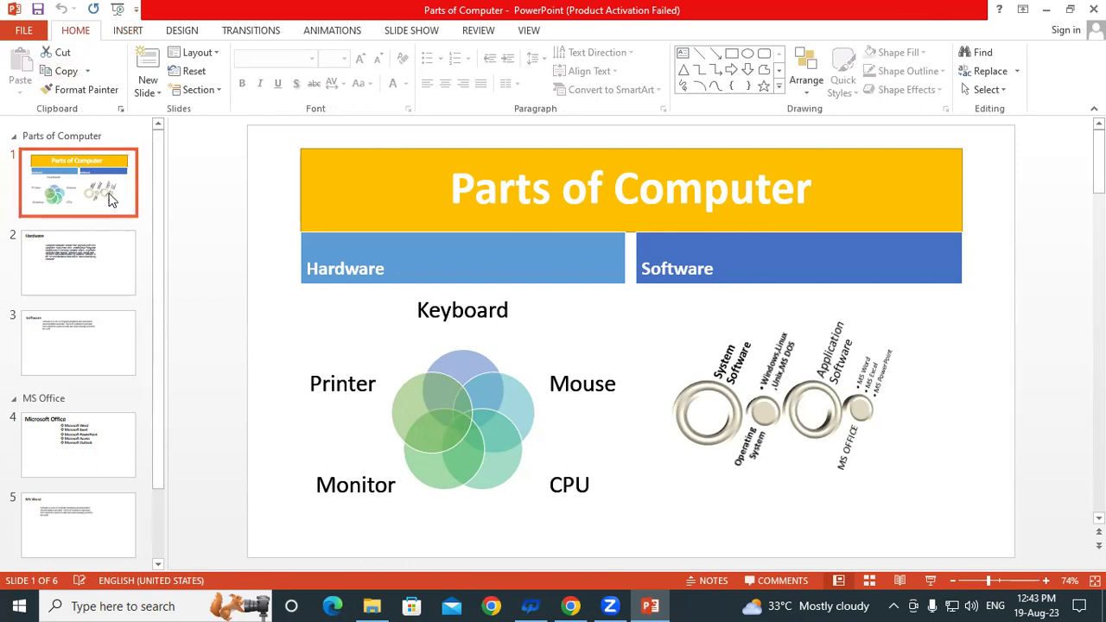
key(F5)
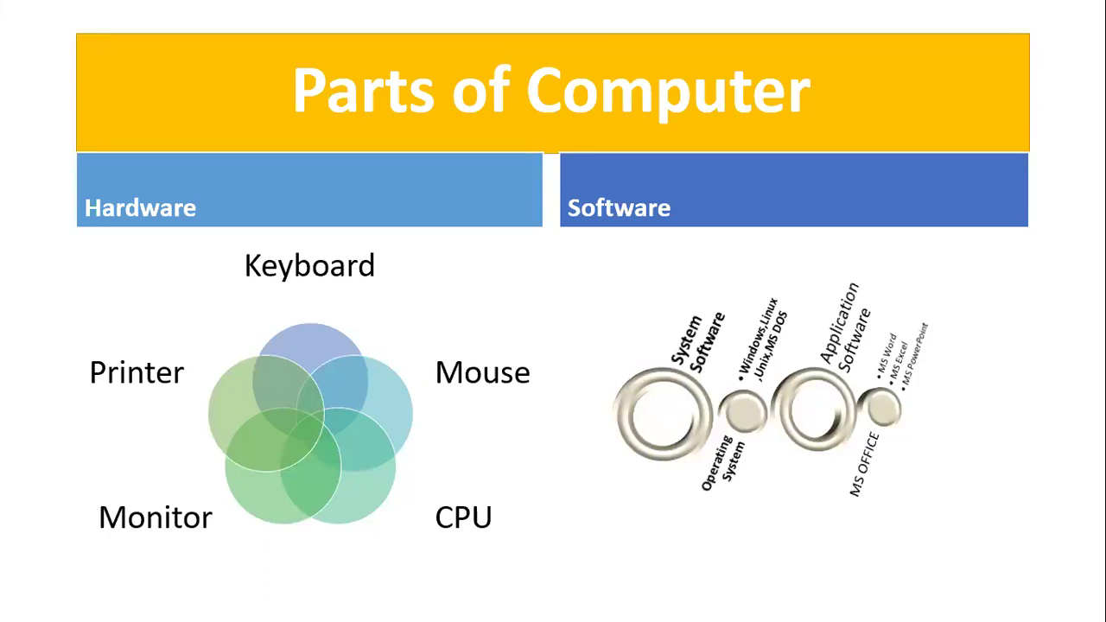
key(Right)
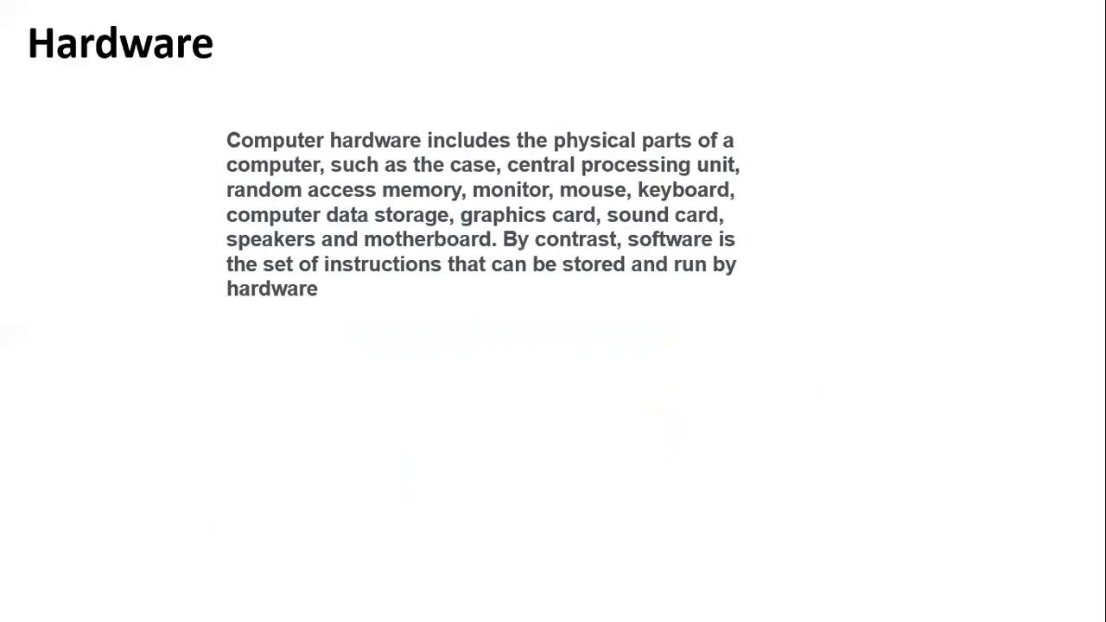
key(Right)
key(Right)
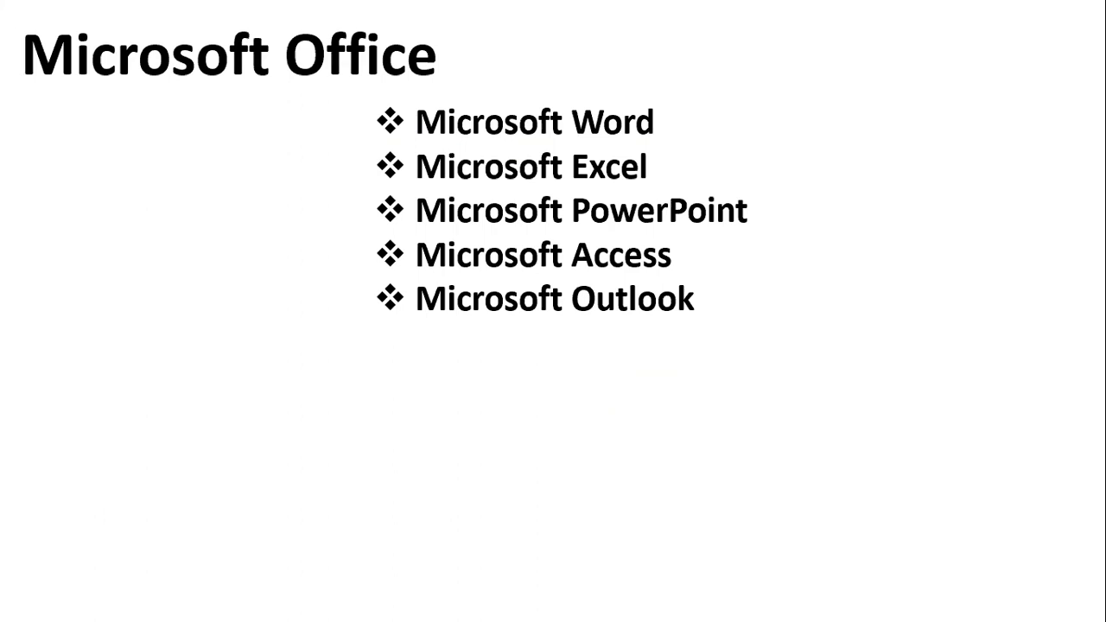
key(Escape)
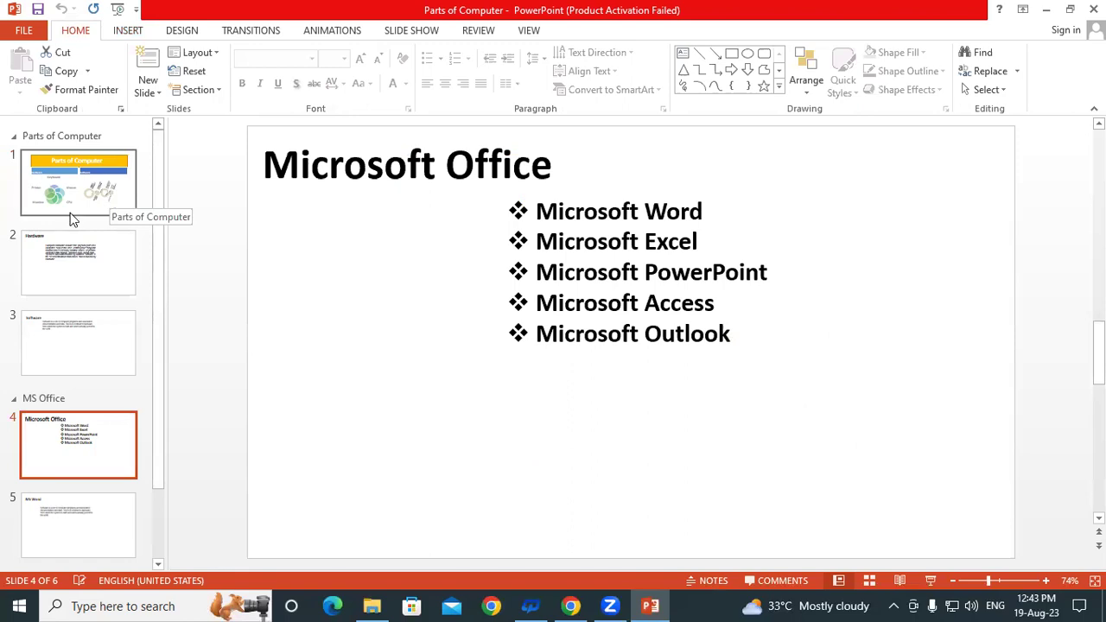
Draw a Forward action button on the title slide just below the Software heading
click(92, 194)
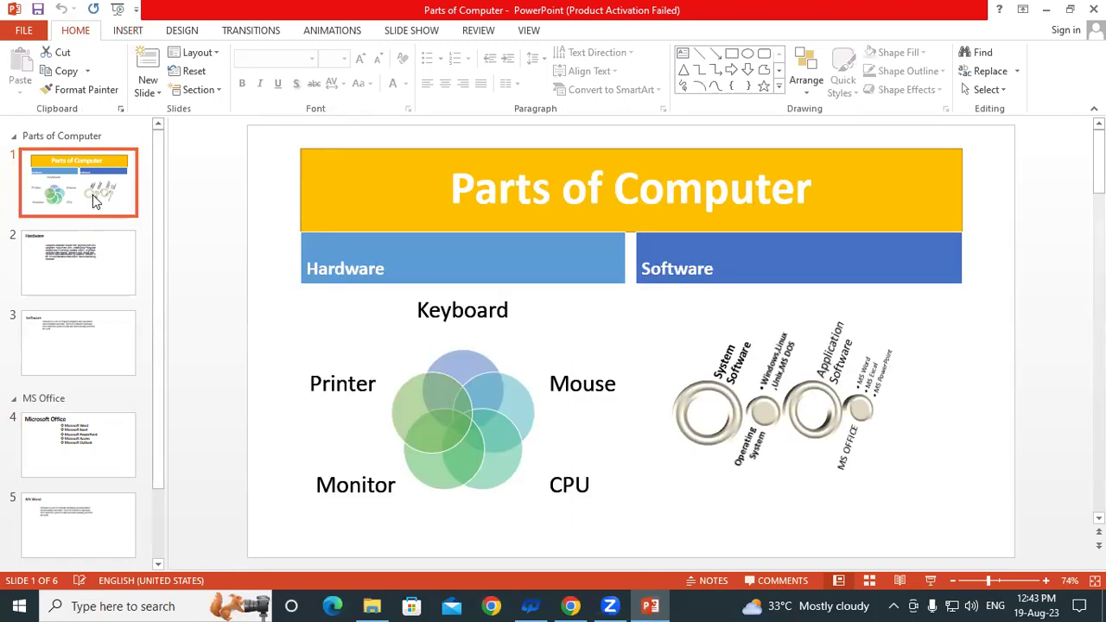
click(128, 33)
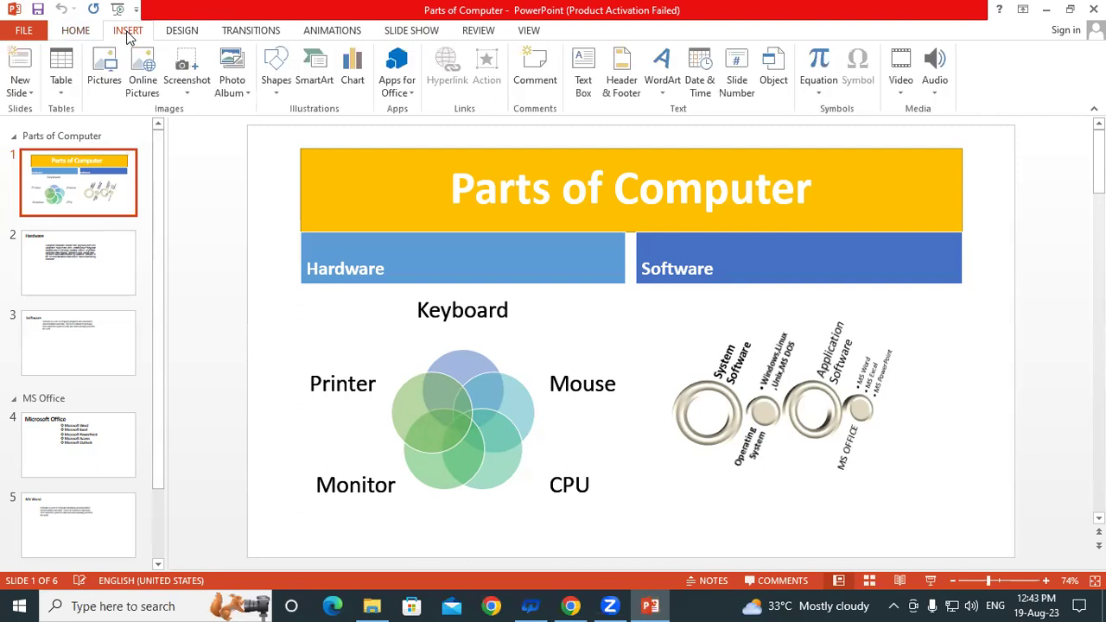
click(273, 93)
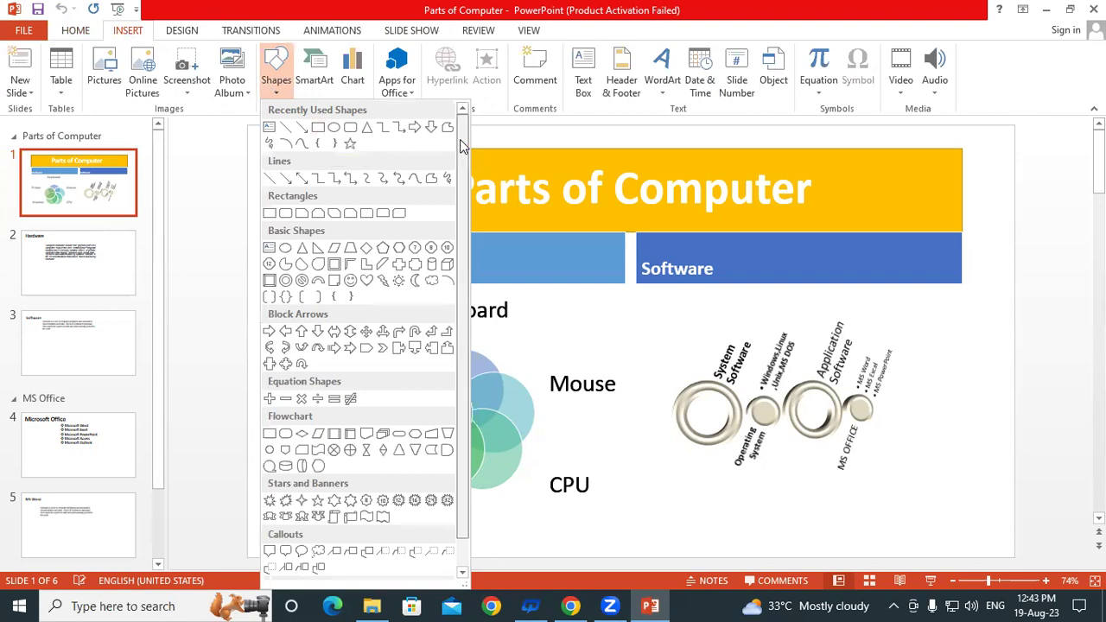
scroll(462, 147, down, 1)
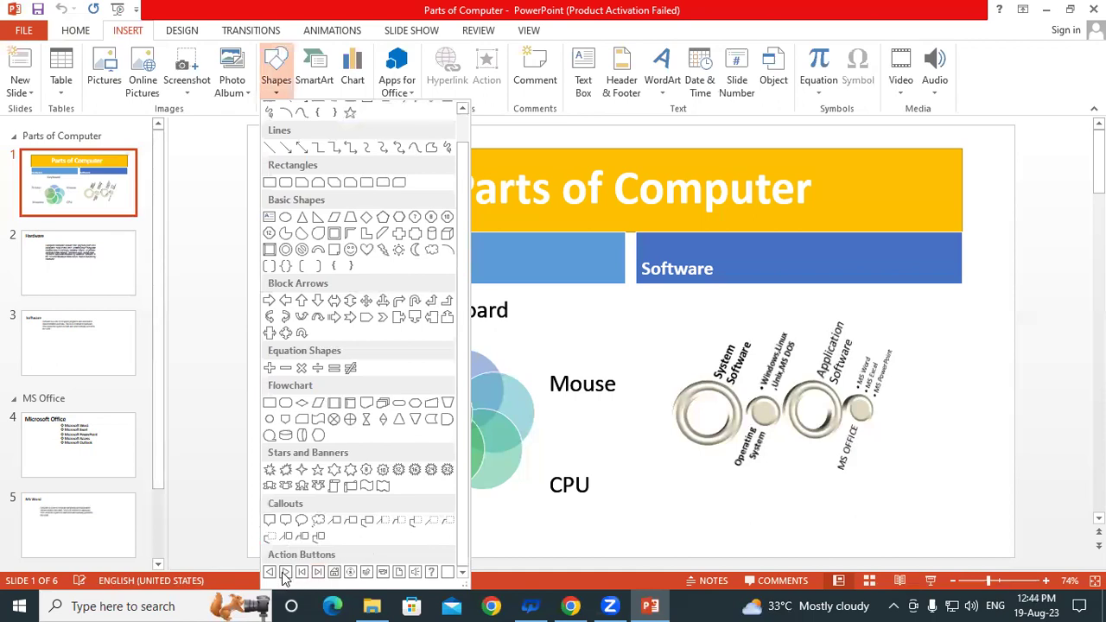
click(285, 573)
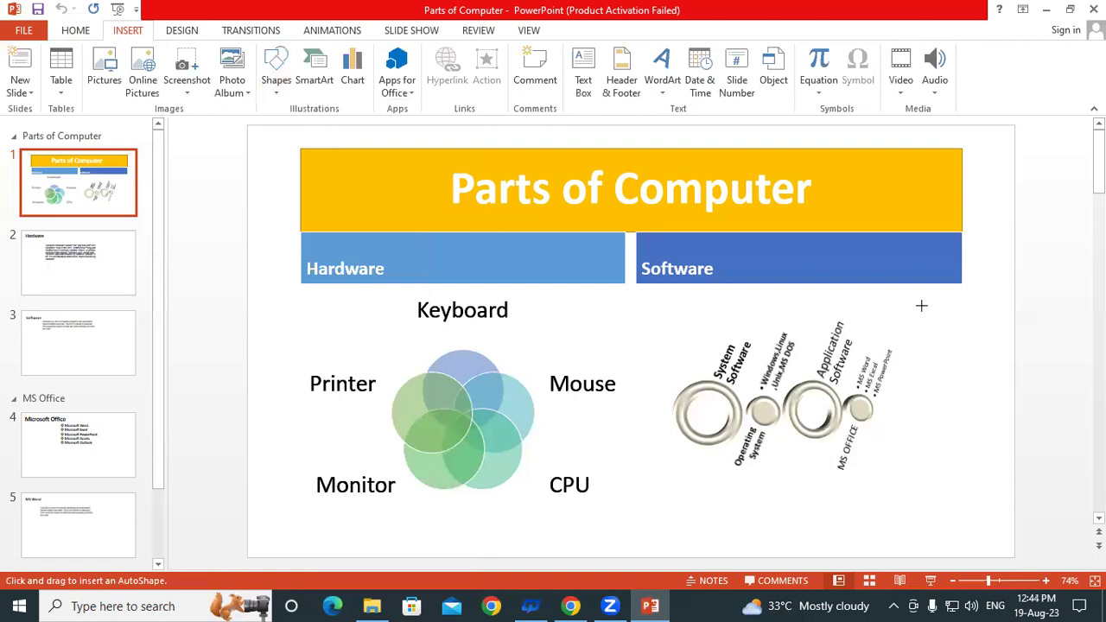
drag(891, 303, 998, 334)
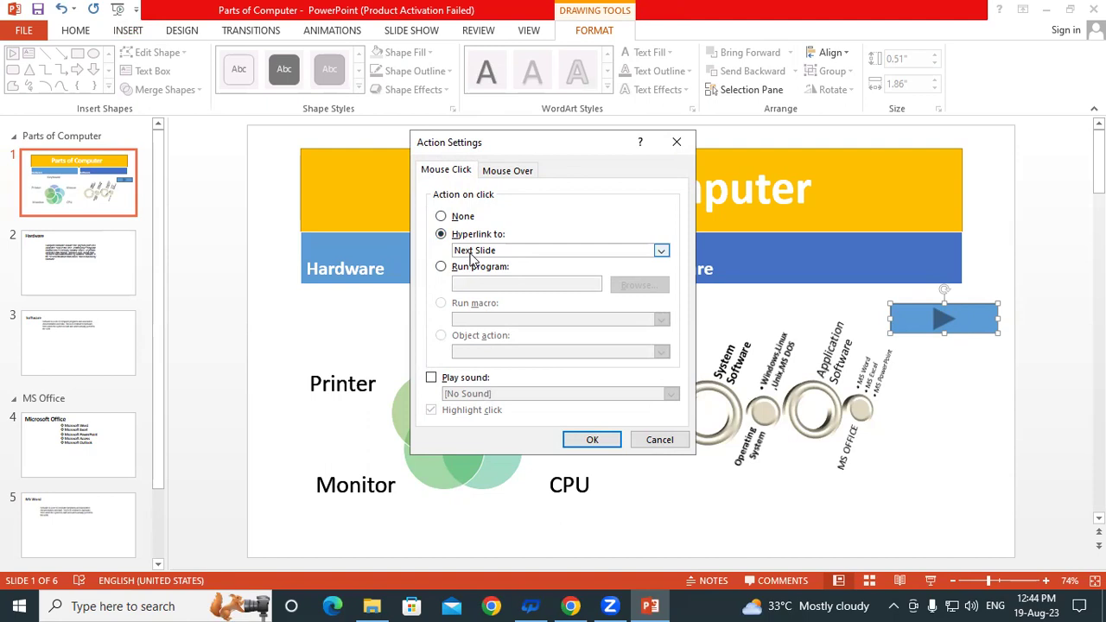
Set the action button's hyperlink to Slide 5 in Action Settings
click(471, 252)
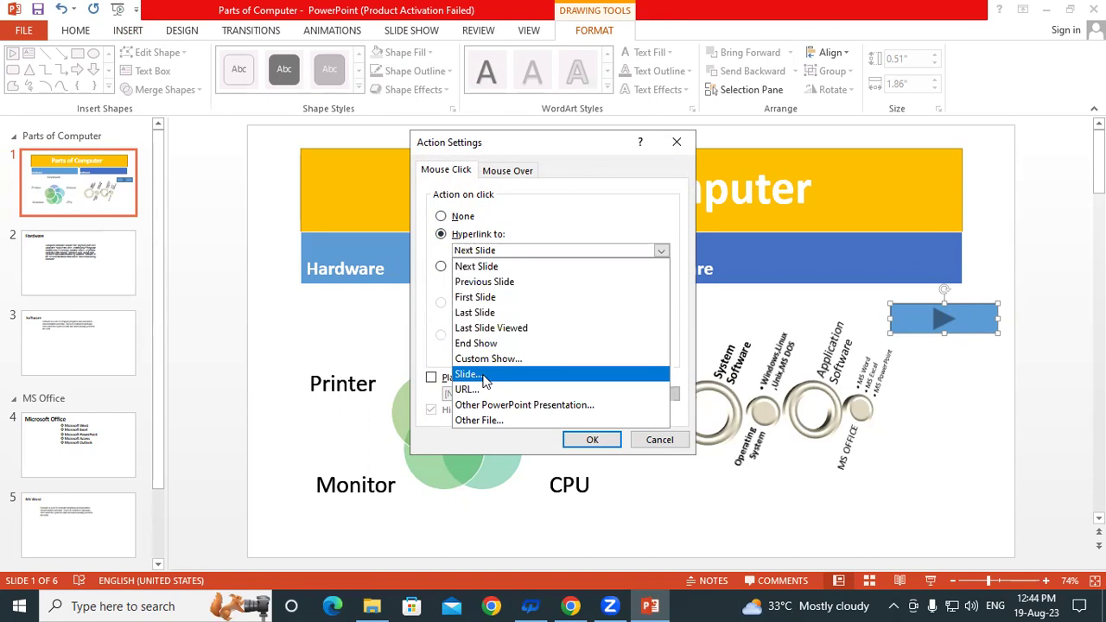
click(485, 377)
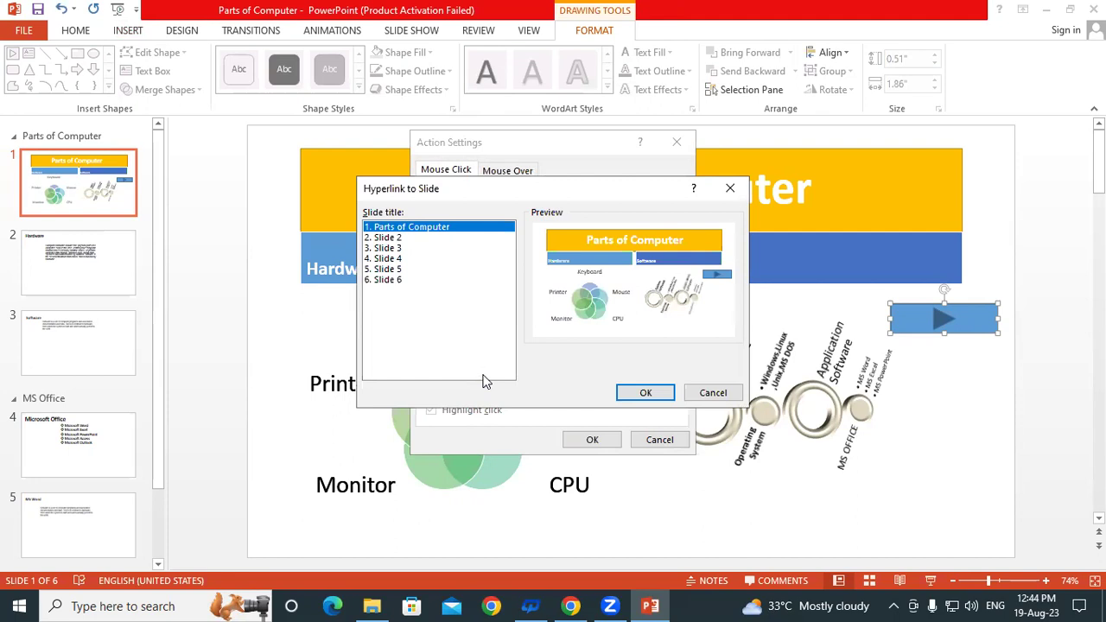
click(401, 259)
click(394, 269)
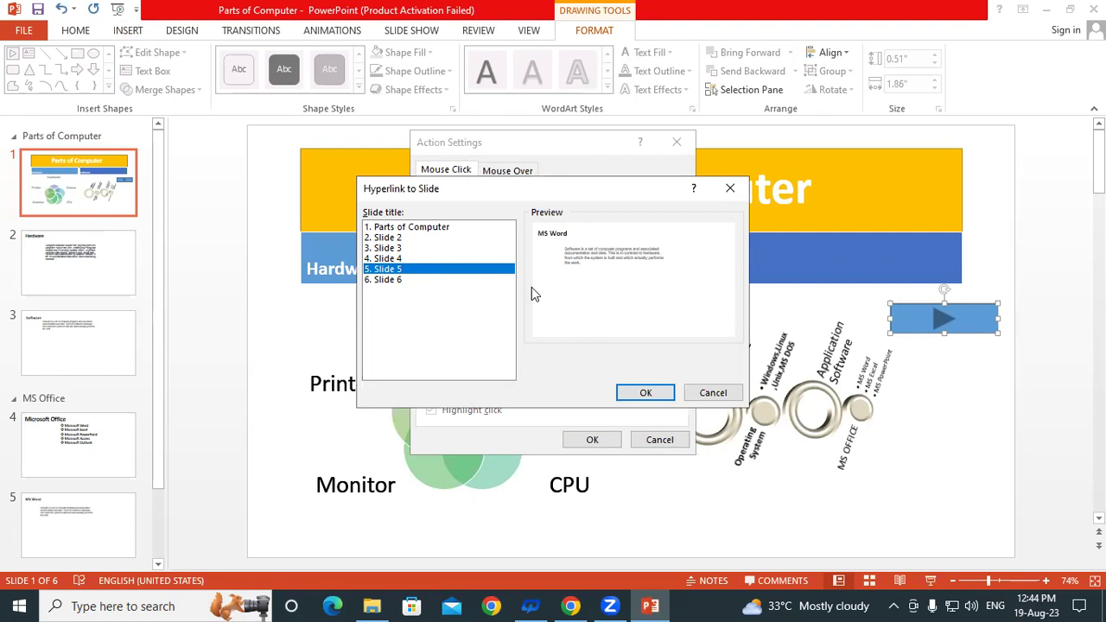
click(645, 393)
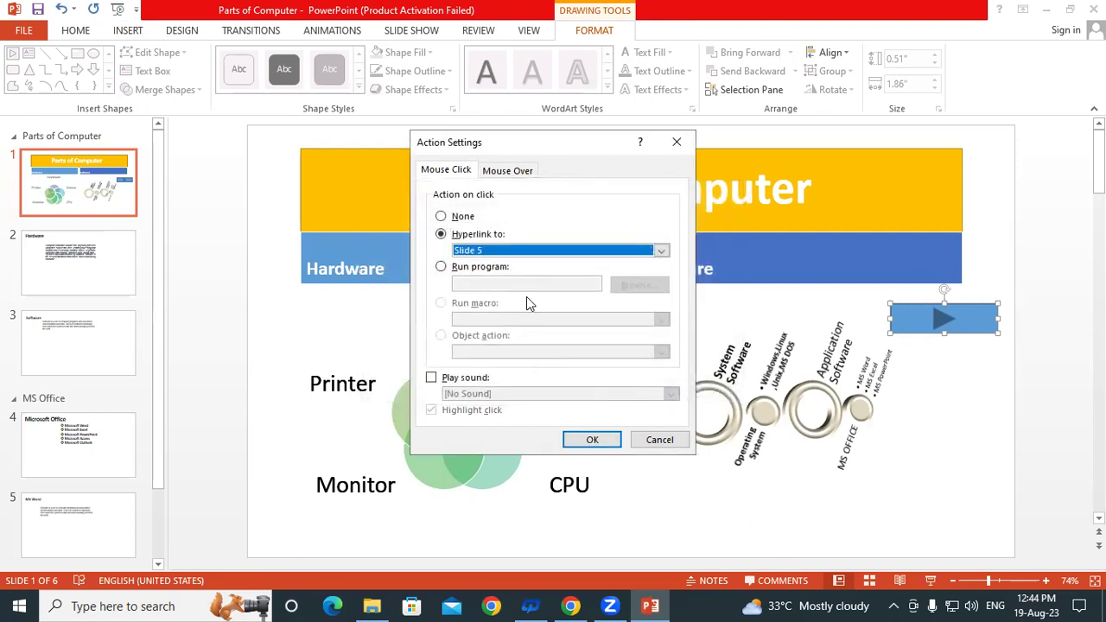
click(586, 443)
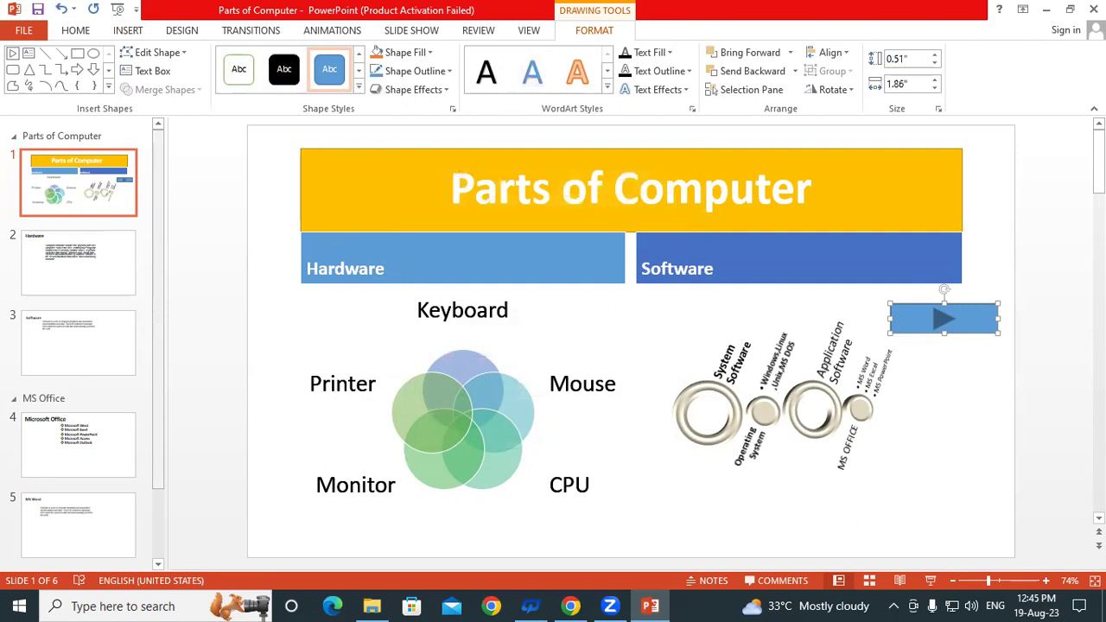
Label the button 'Slide 5' at 32 pt font size and start the slide show
text(Slide)
text( 5)
drag(925, 319, 974, 319)
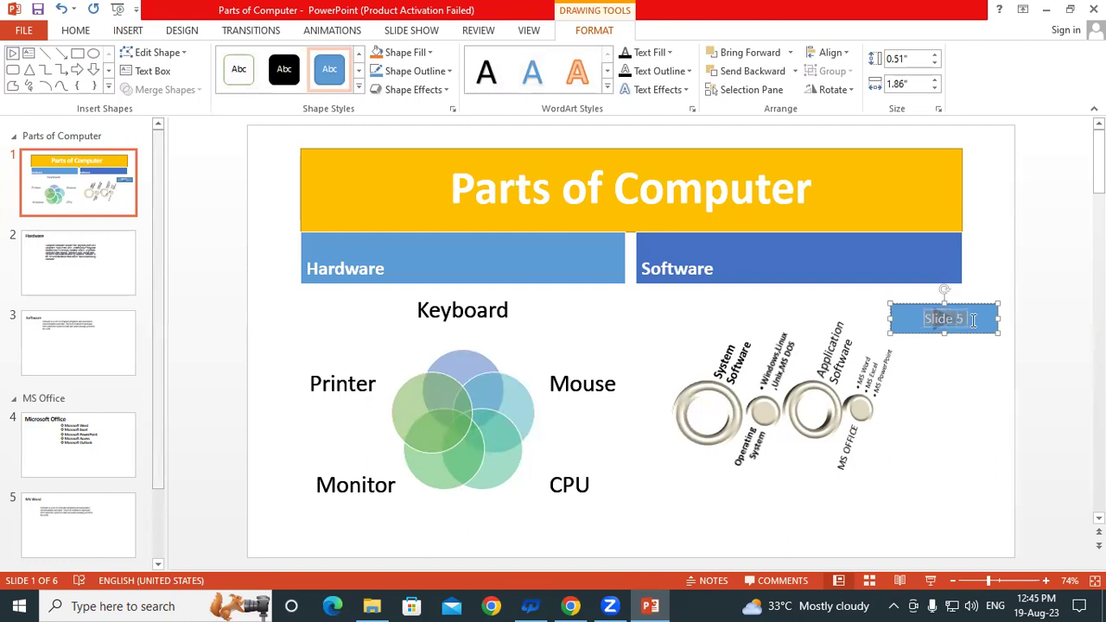
click(79, 31)
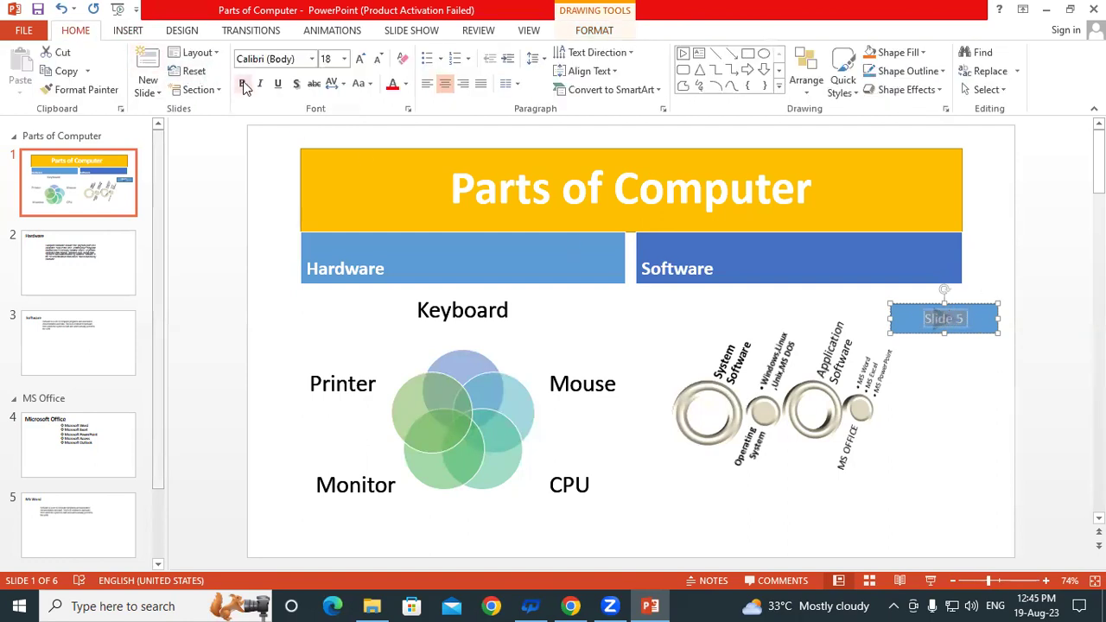
click(361, 59)
click(360, 58)
click(361, 59)
click(360, 58)
click(1000, 428)
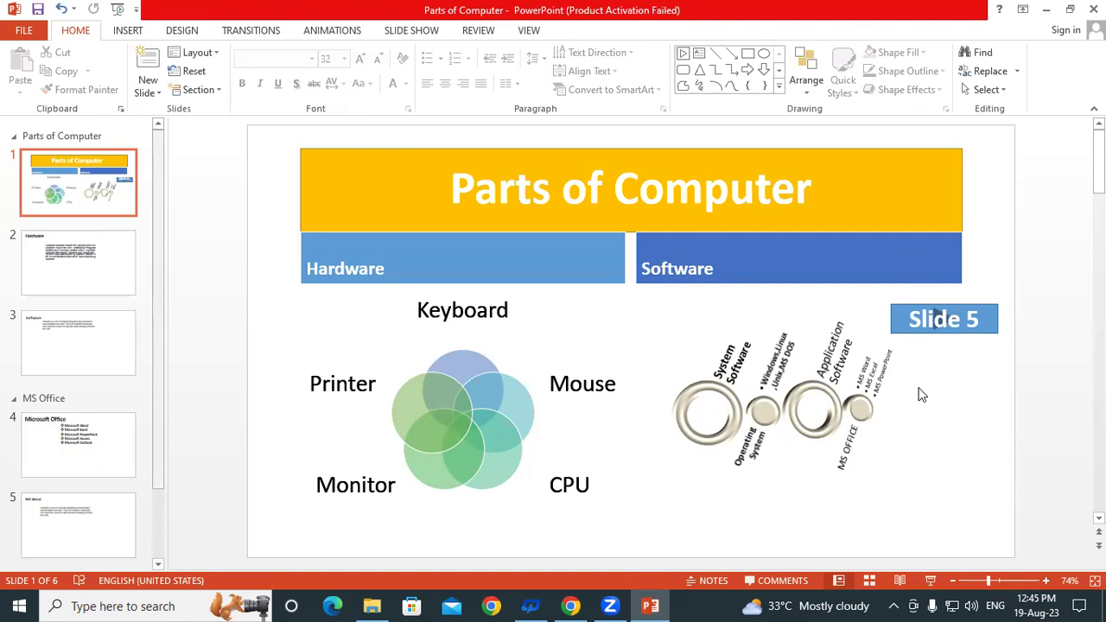
key(F5)
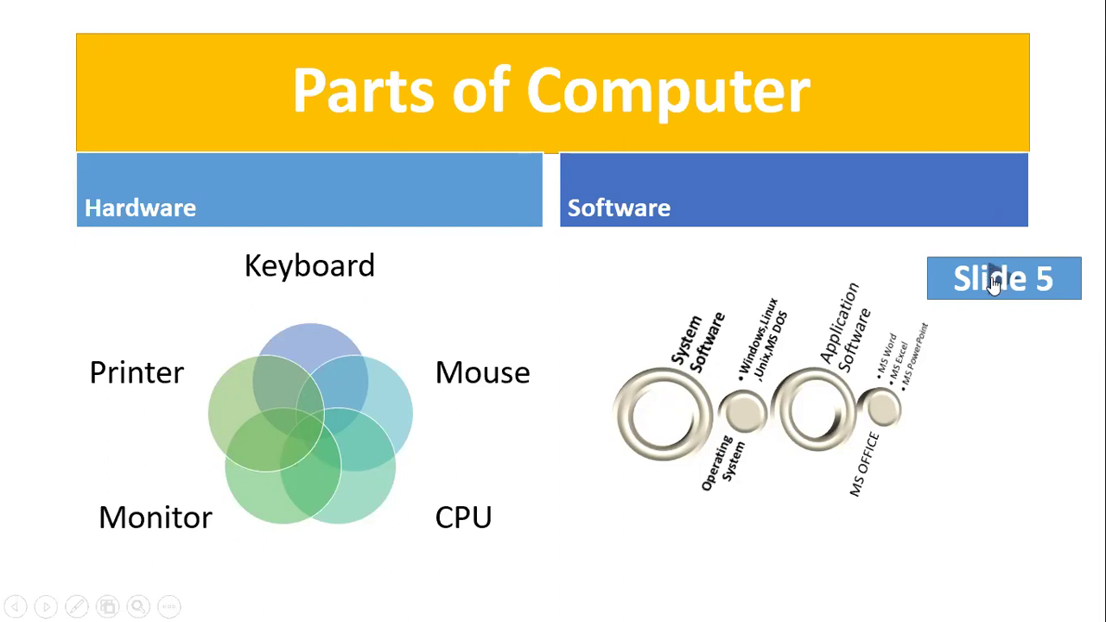
Follow the Slide 5 button to the MS Word slide, then end the show
click(993, 285)
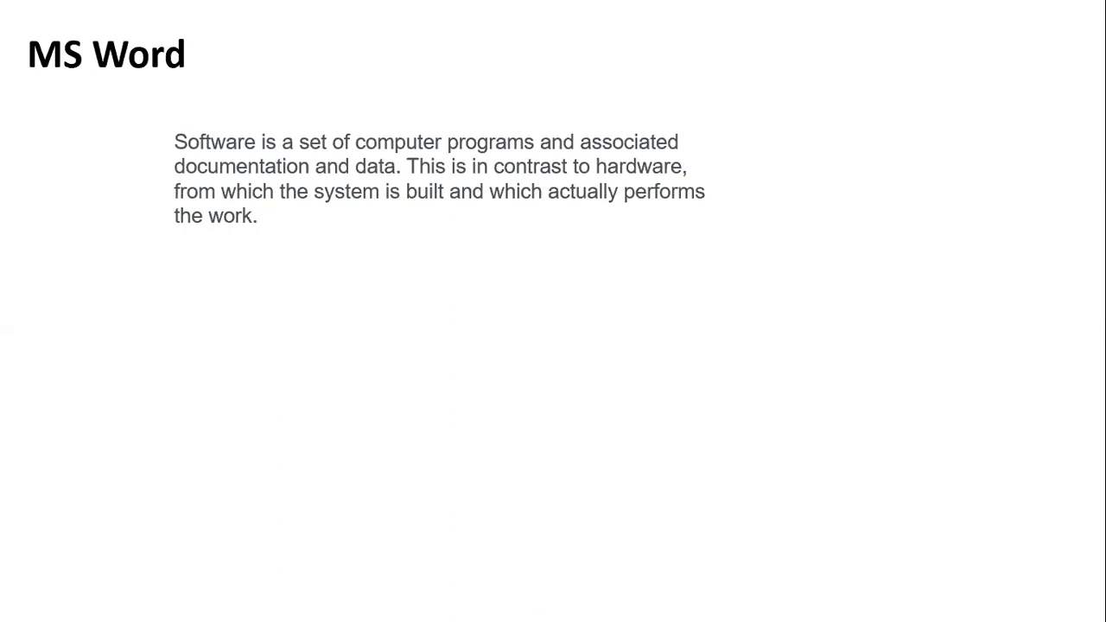
key(Escape)
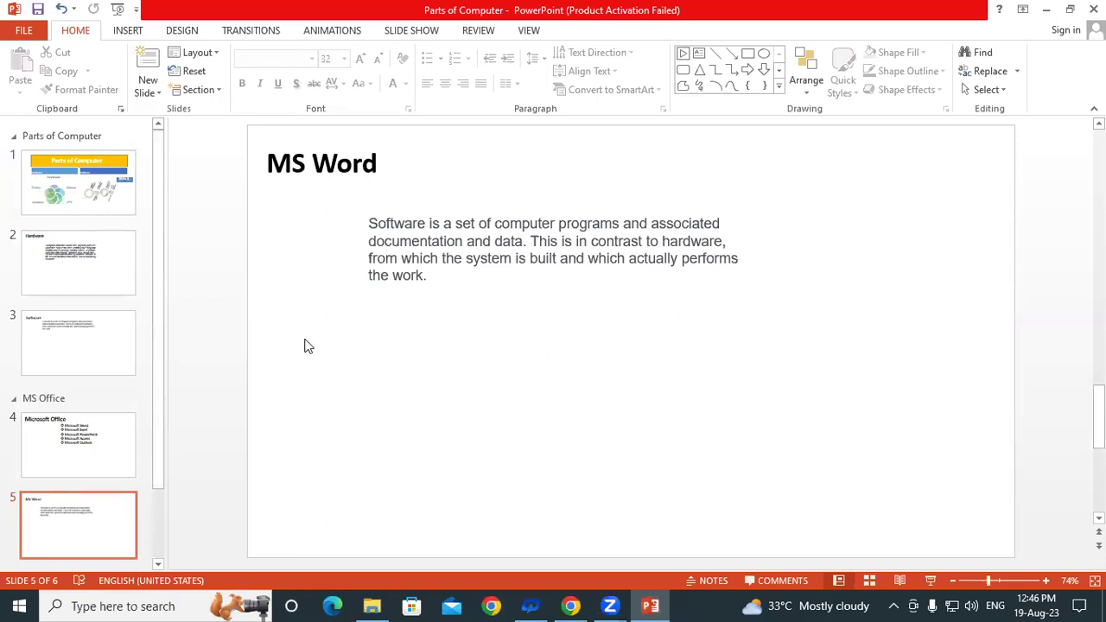
Go to slide 4, the Microsoft Office slide, with the Insert ribbon showing
click(134, 32)
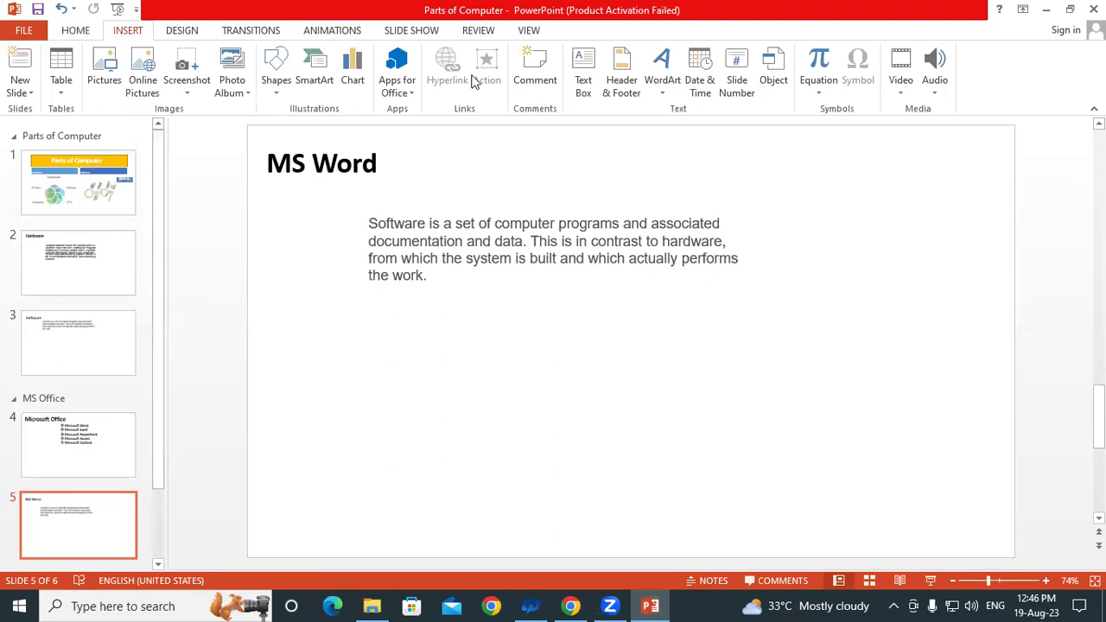
click(103, 191)
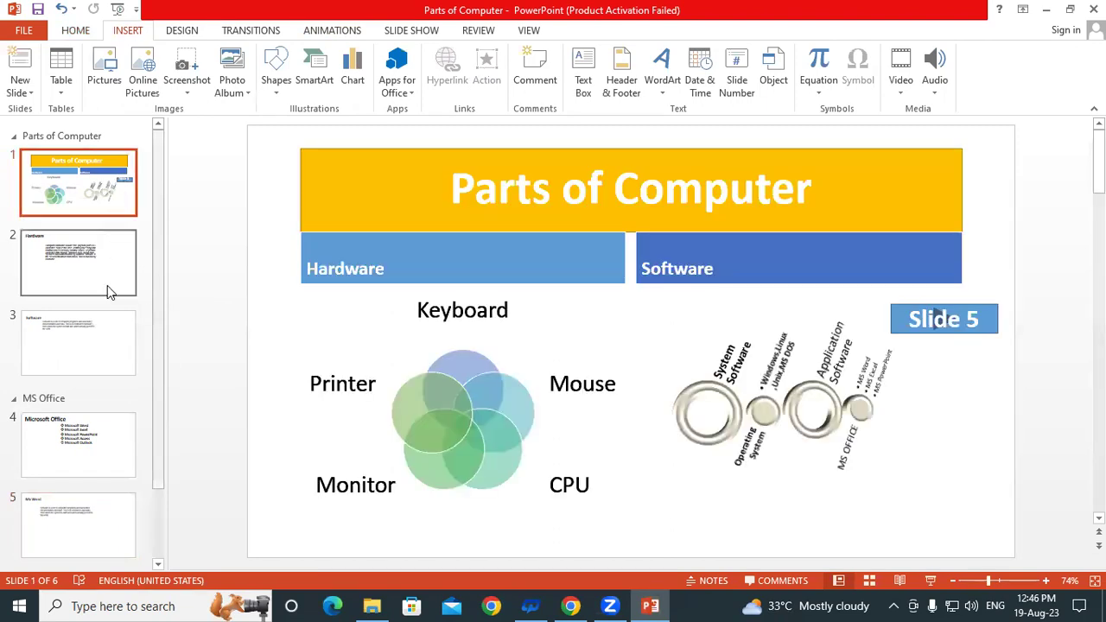
click(86, 451)
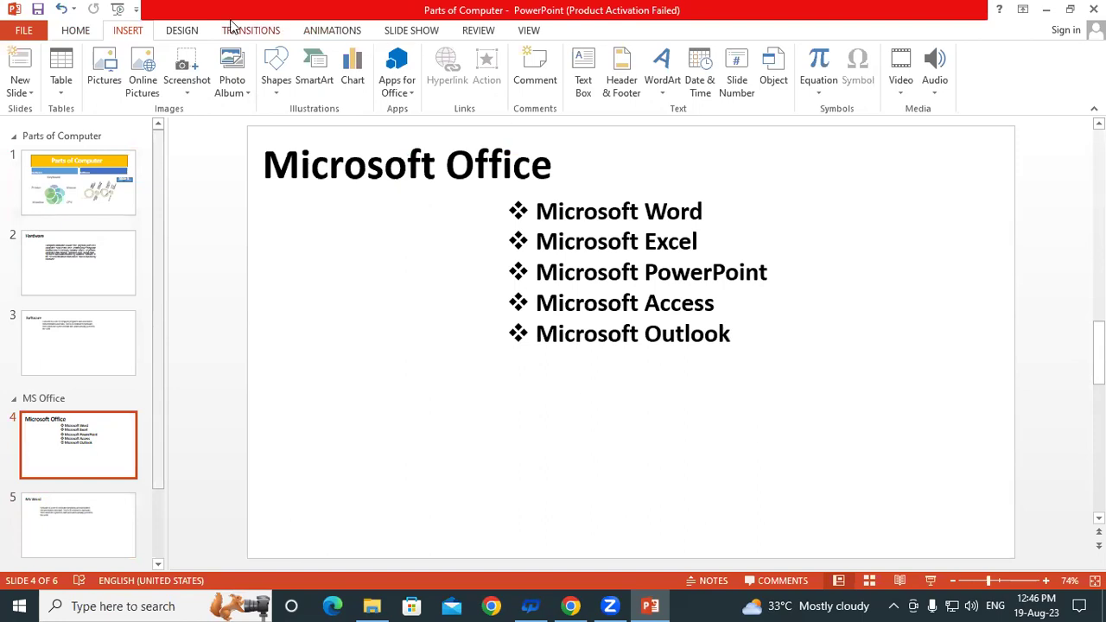
click(197, 90)
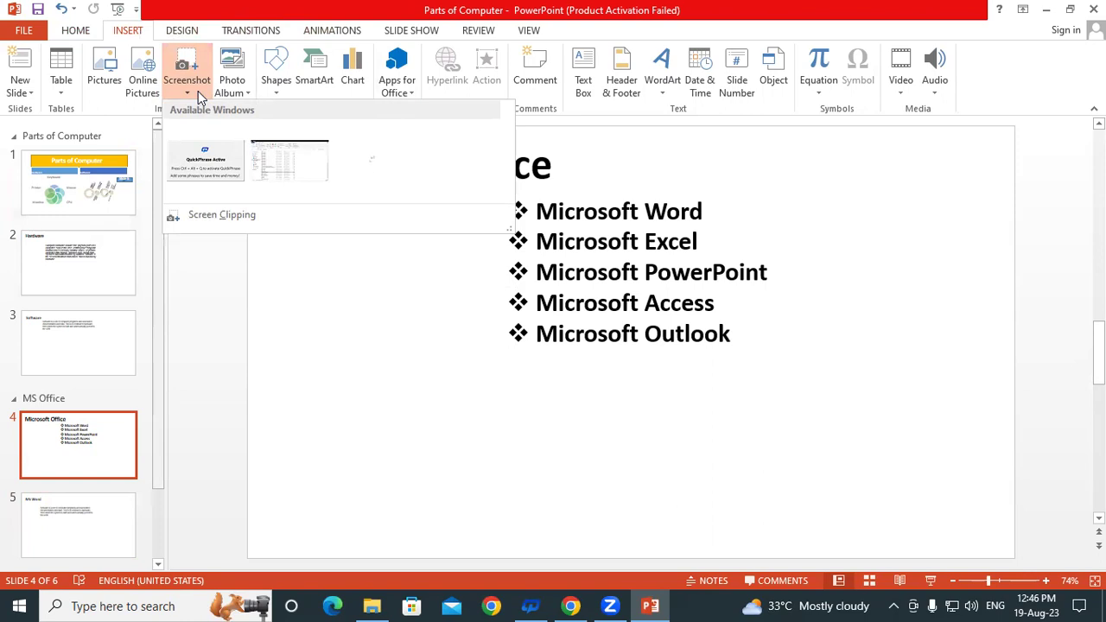
click(68, 439)
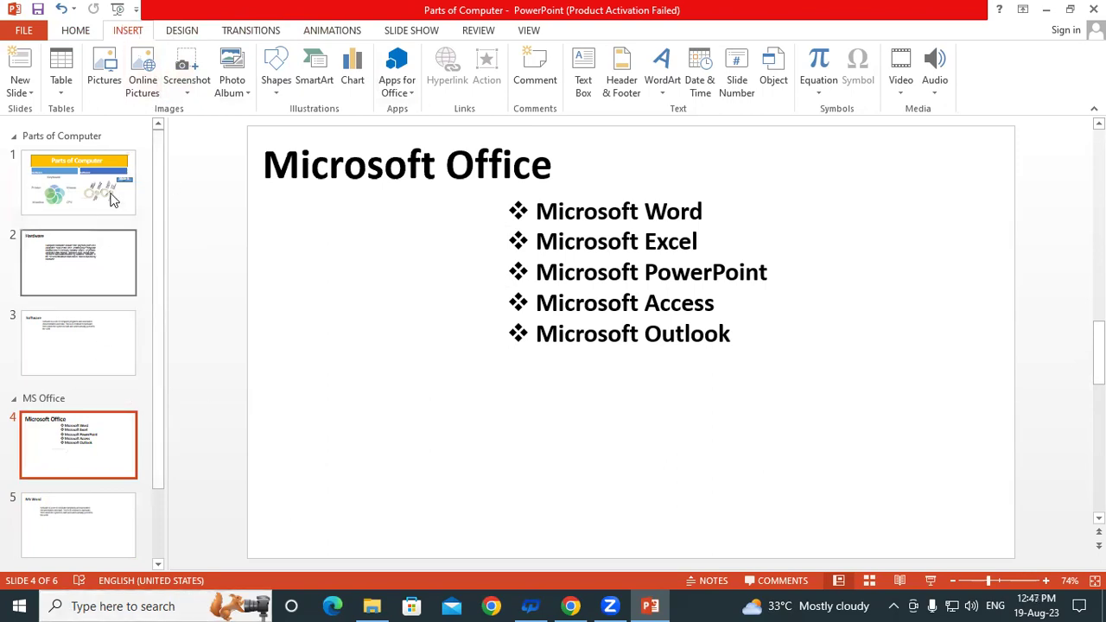
Draw an action button at the slide's top right that hyperlinks to First Slide
click(275, 86)
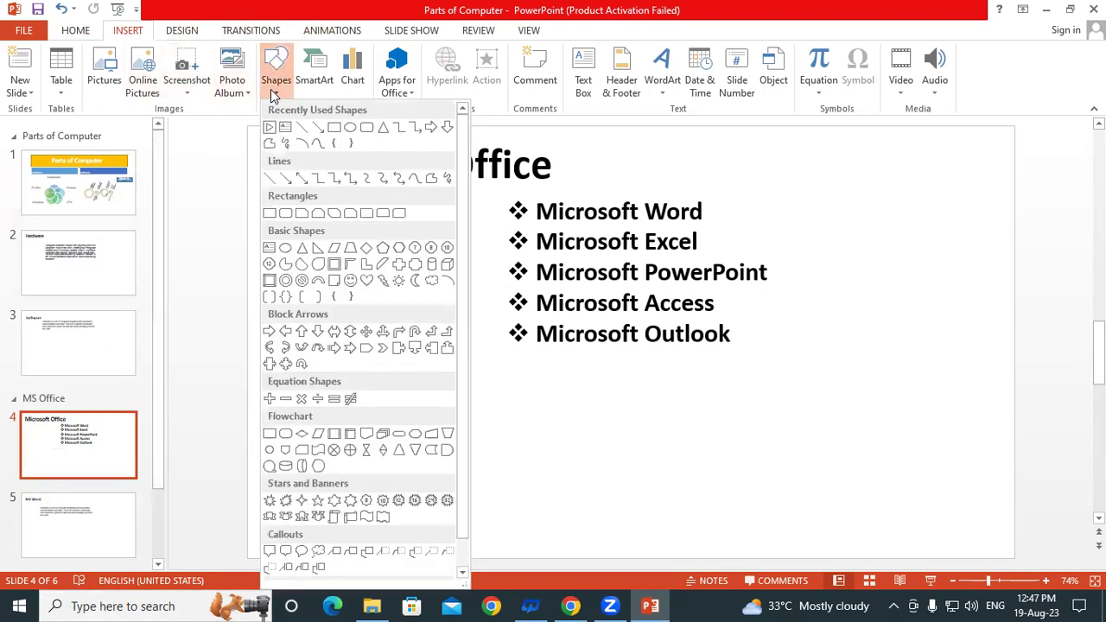
scroll(332, 285, down, 1)
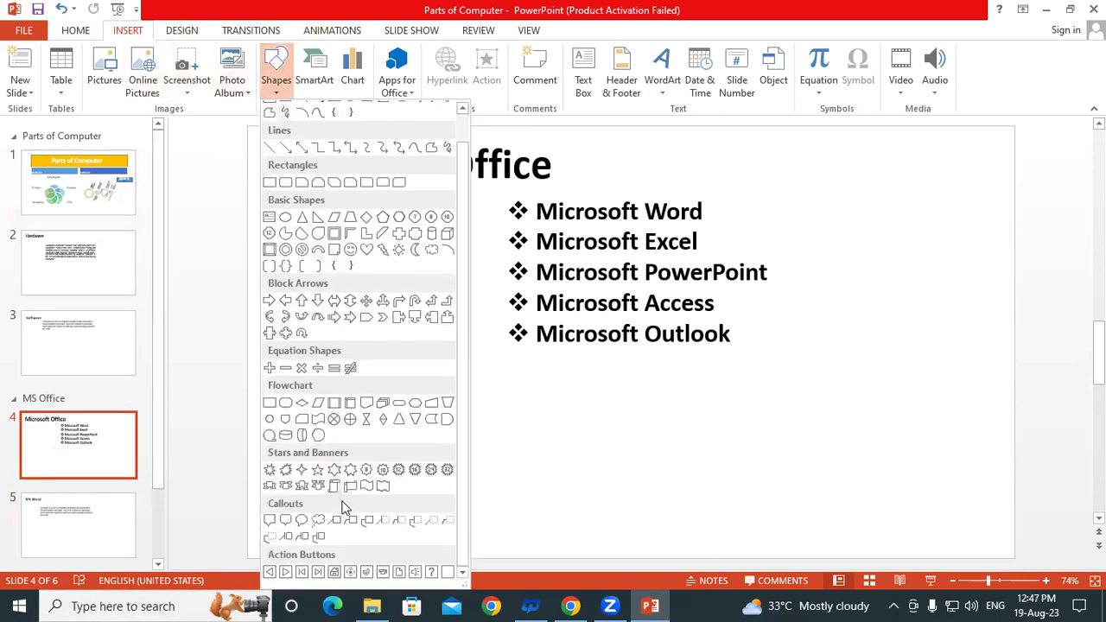
click(290, 578)
mouse_move(811, 179)
mouse_down()
mouse_move(941, 211)
mouse_move(935, 220)
mouse_up()
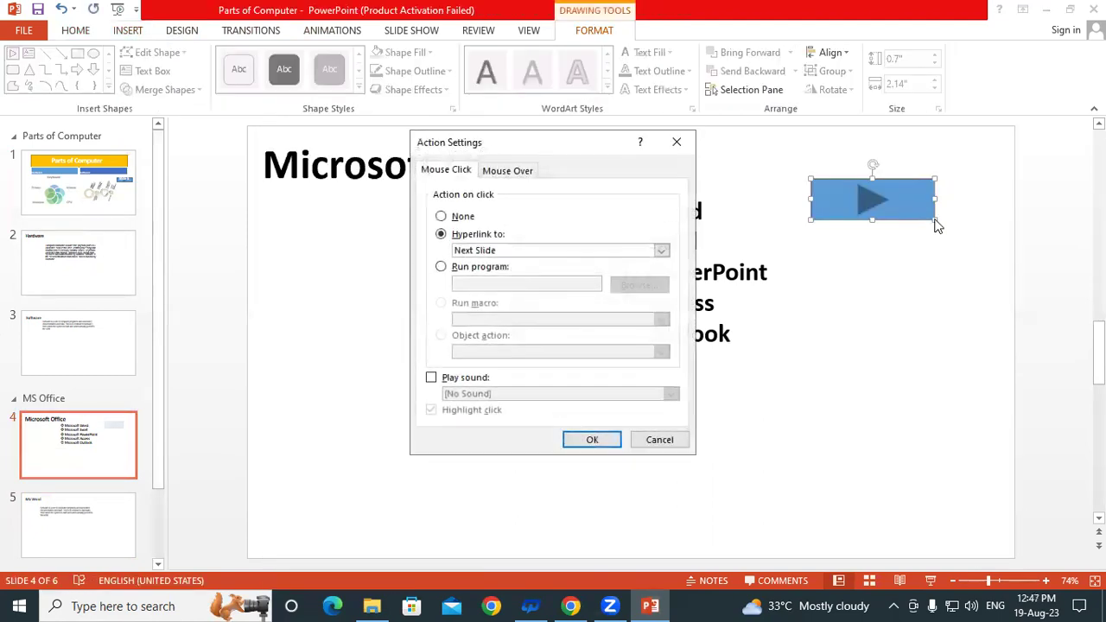
click(473, 251)
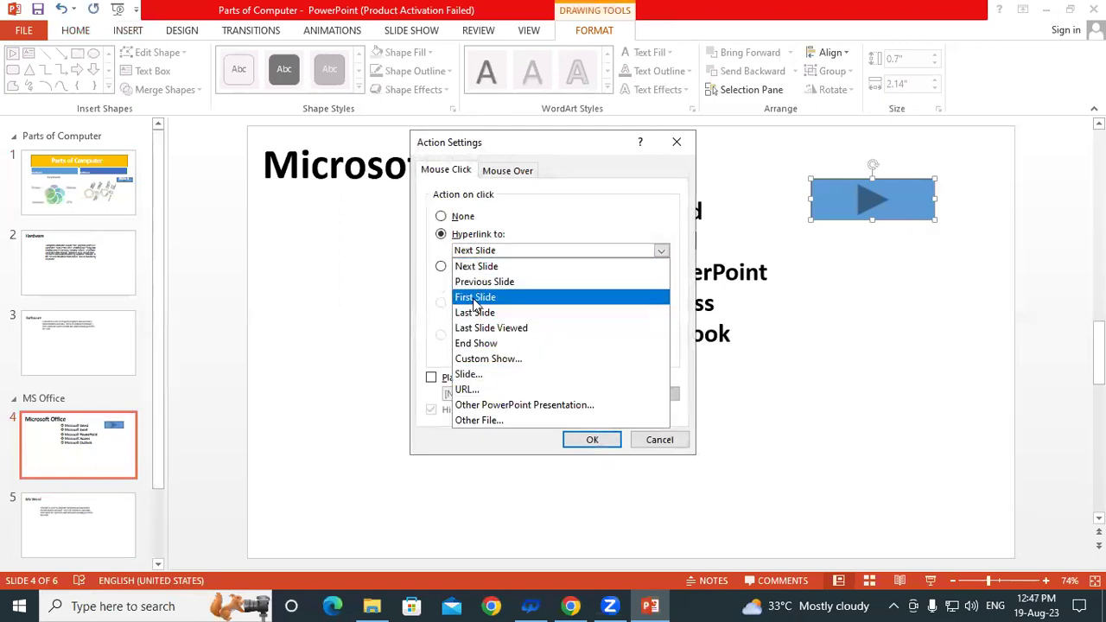
click(473, 297)
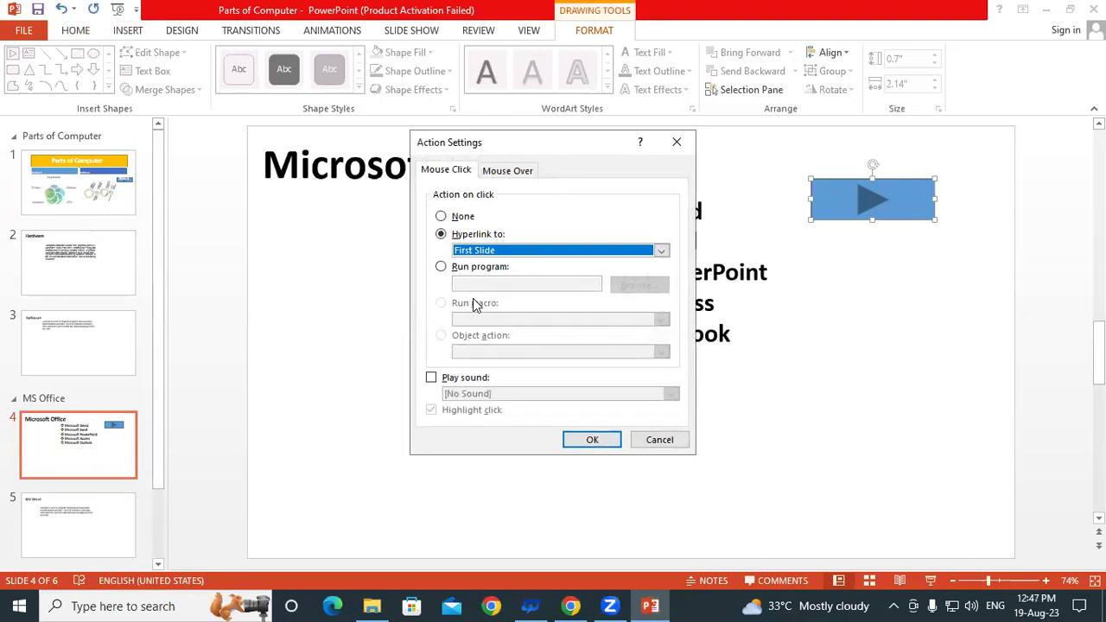
click(591, 442)
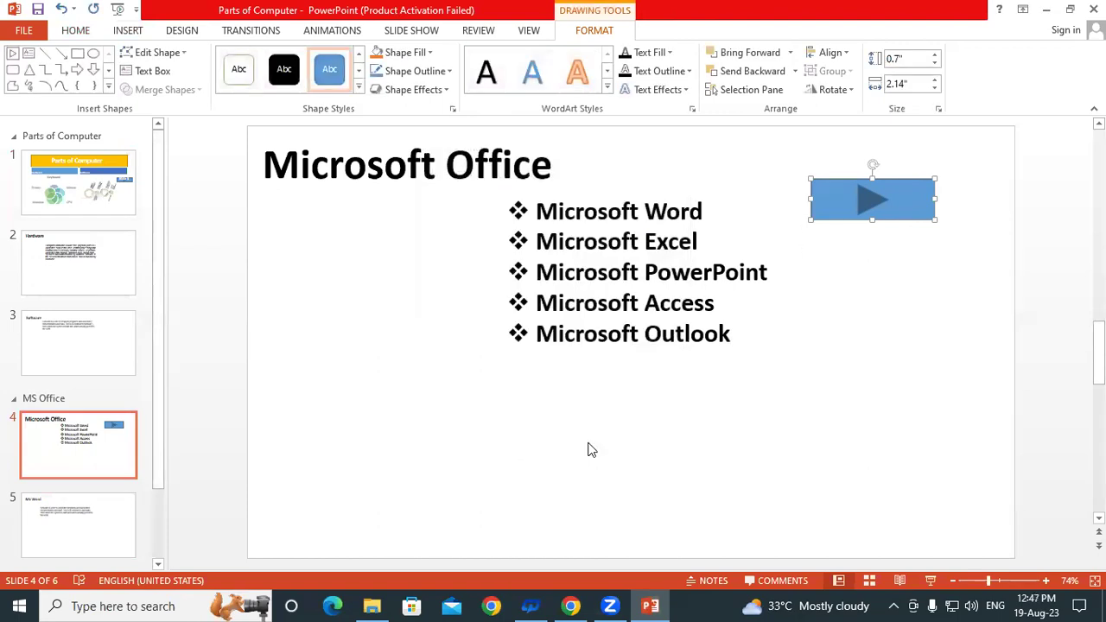
Type the label 'Slide1' into the new action button
click(893, 250)
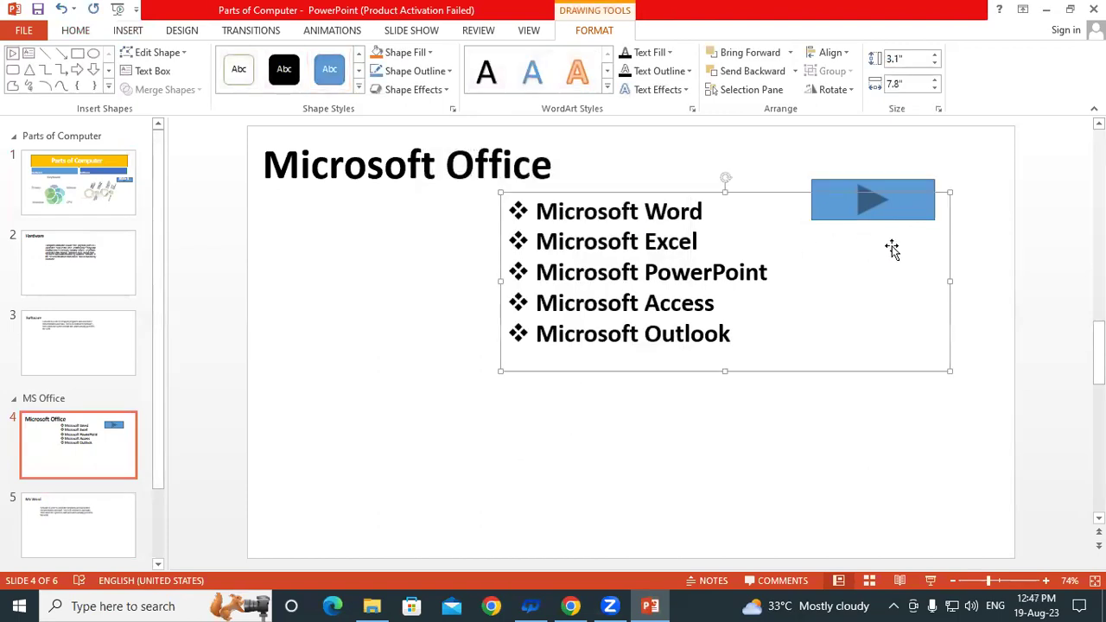
click(978, 297)
click(863, 207)
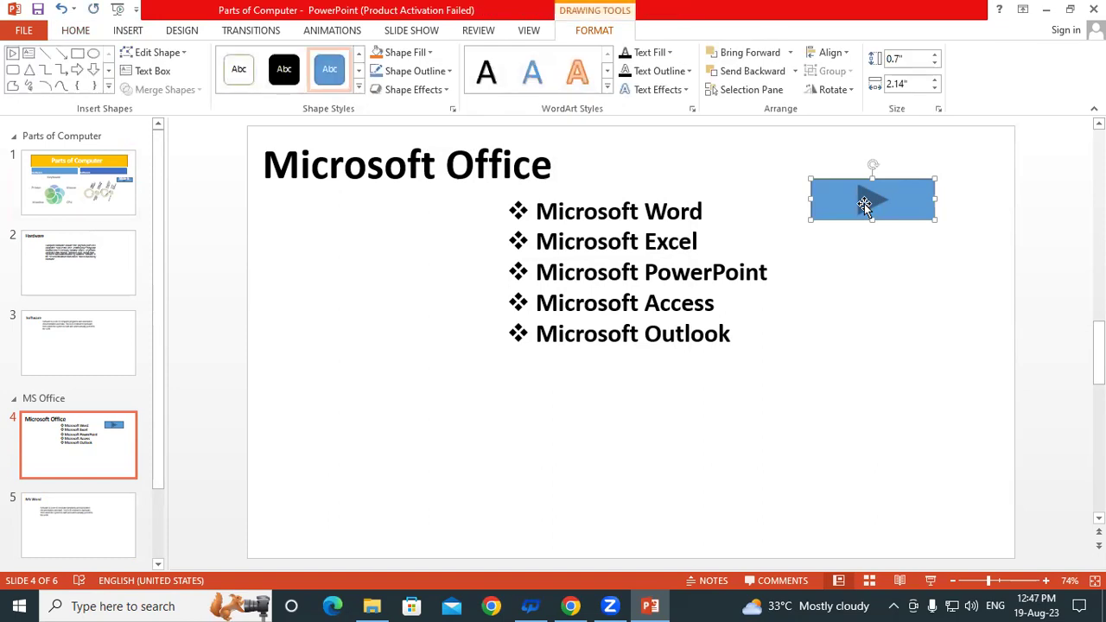
text(Slide1)
click(905, 269)
click(979, 185)
click(914, 189)
Enlarge the Slide1 button text to 24 pt, then return to slide 1
click(76, 31)
click(359, 58)
click(359, 57)
click(978, 335)
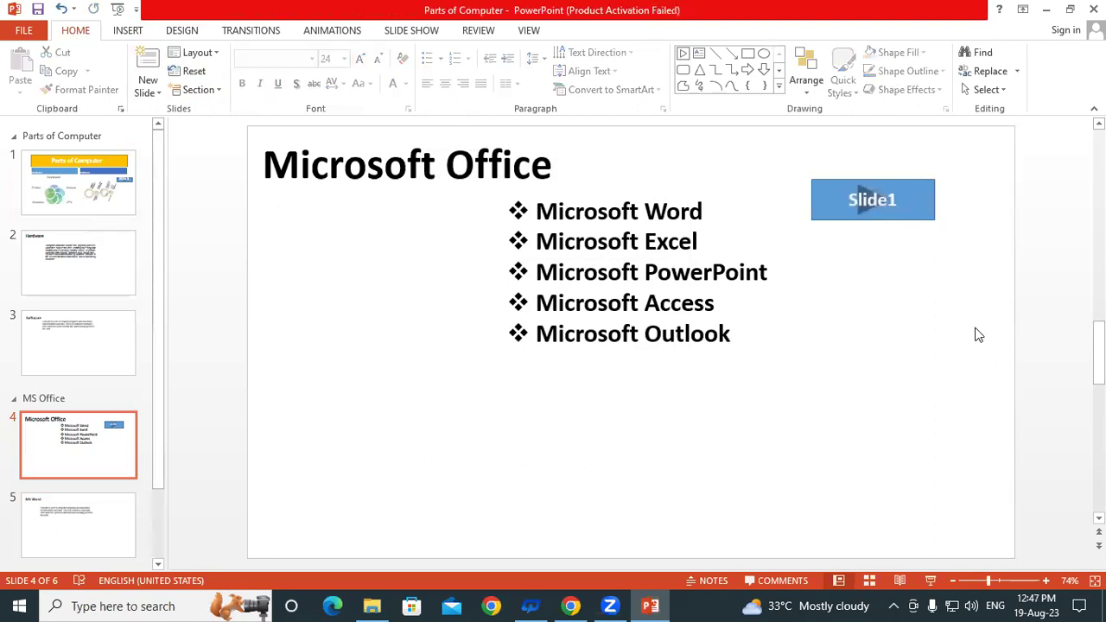
click(916, 219)
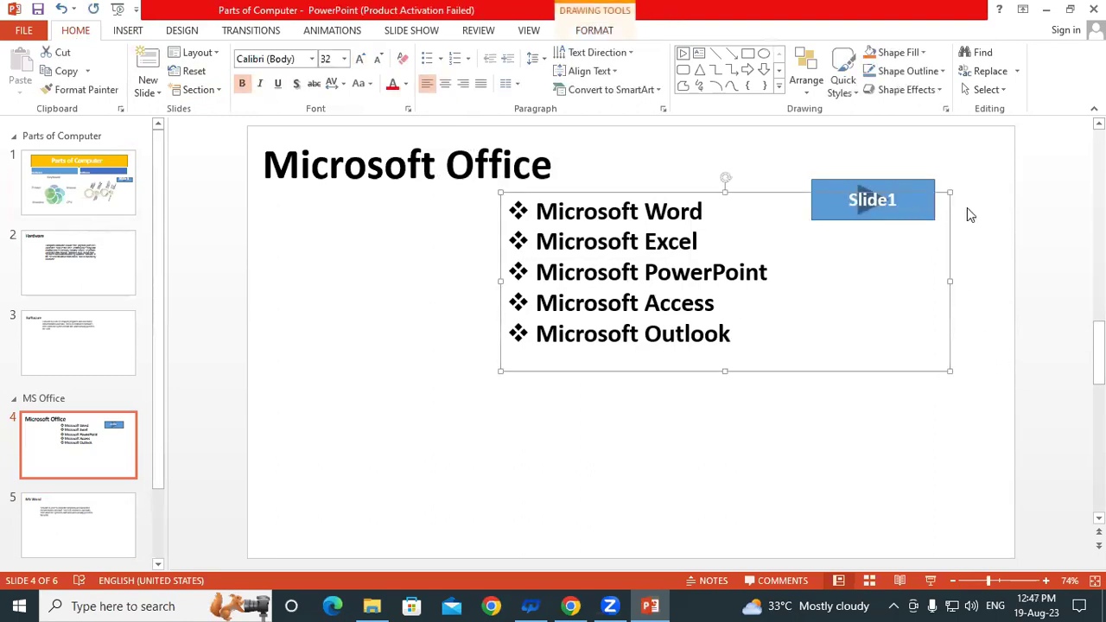
click(1004, 208)
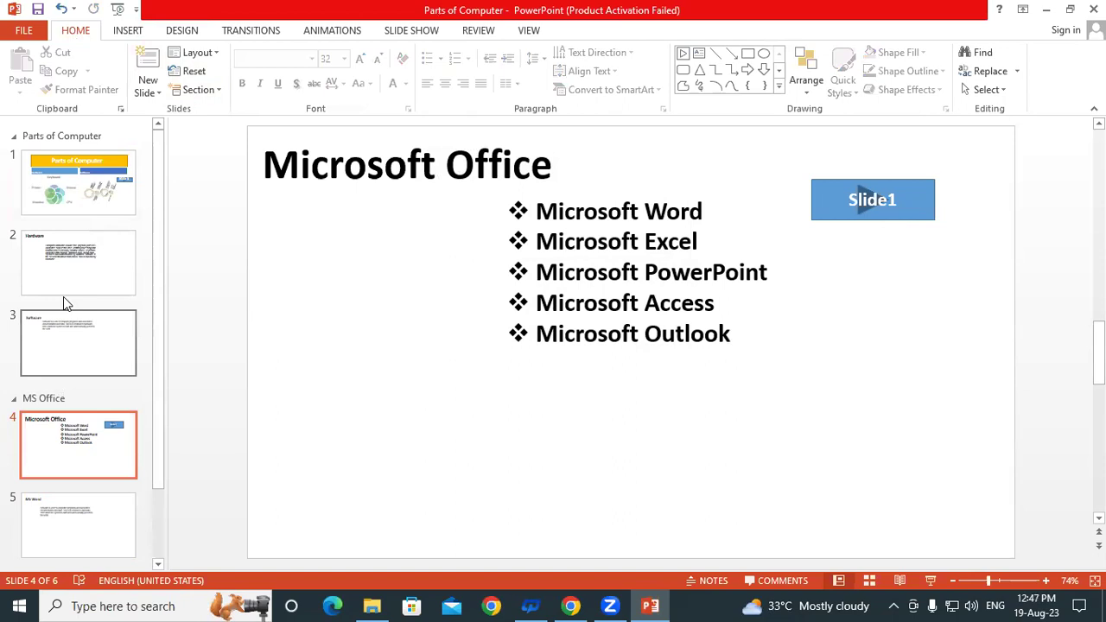
click(74, 192)
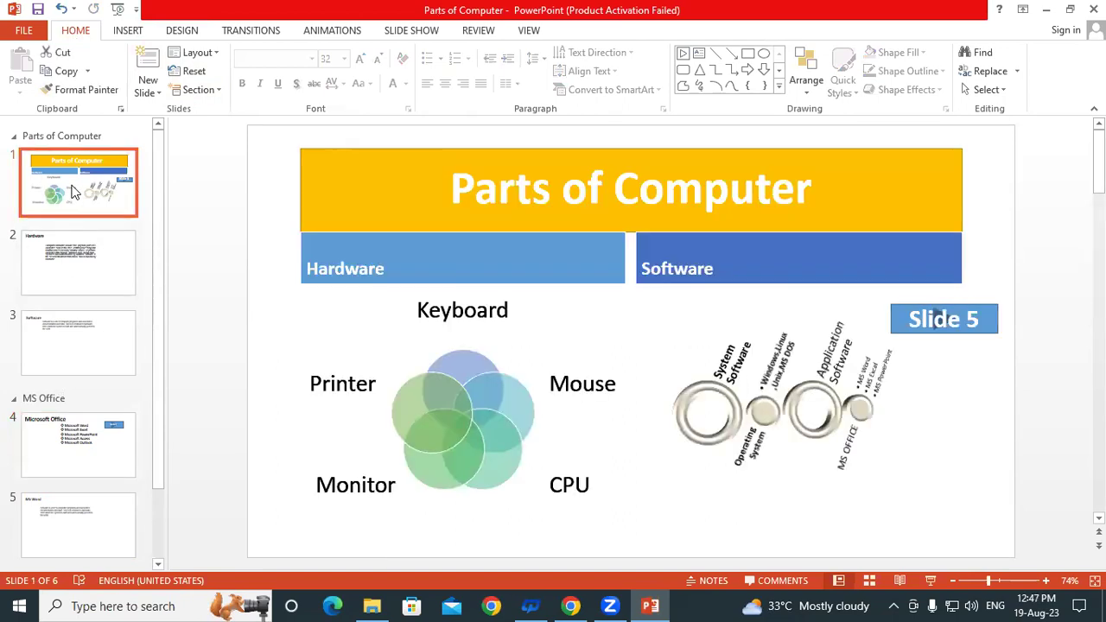
Start the slide show, follow Slide 5, then use Slide1 on slide 4 to return
key(F5)
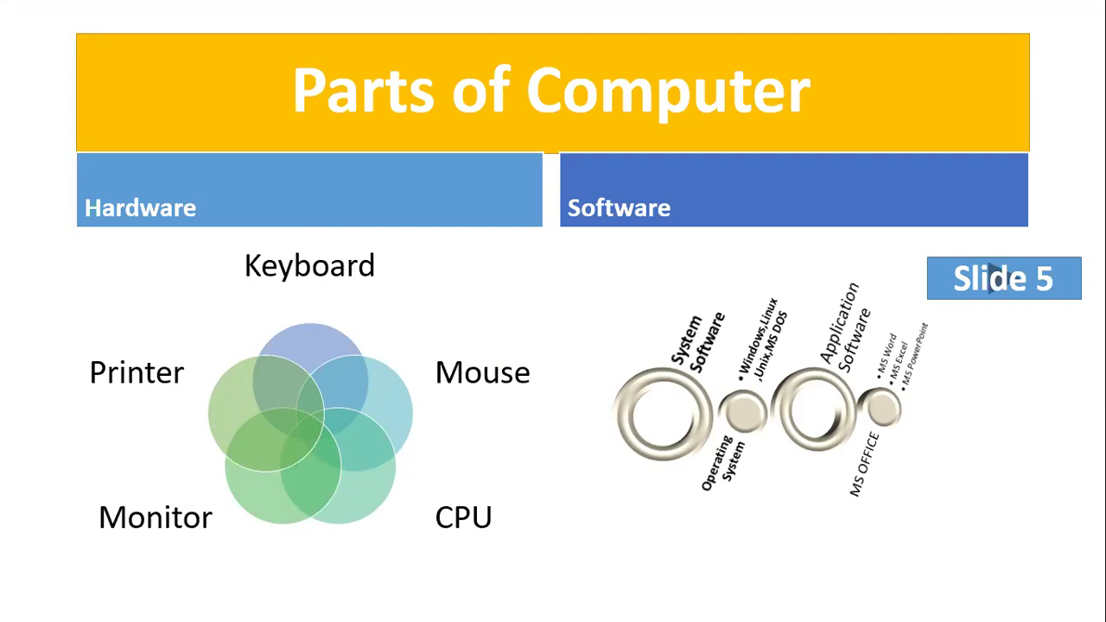
click(1020, 289)
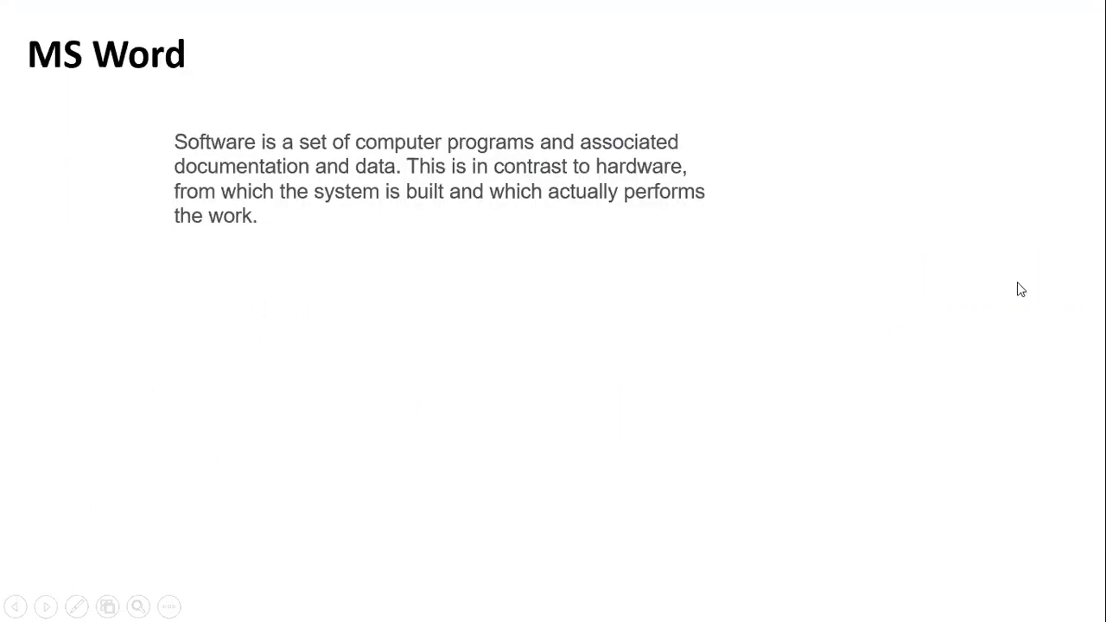
click(546, 288)
click(546, 287)
key(Left)
key(Right)
key(Right)
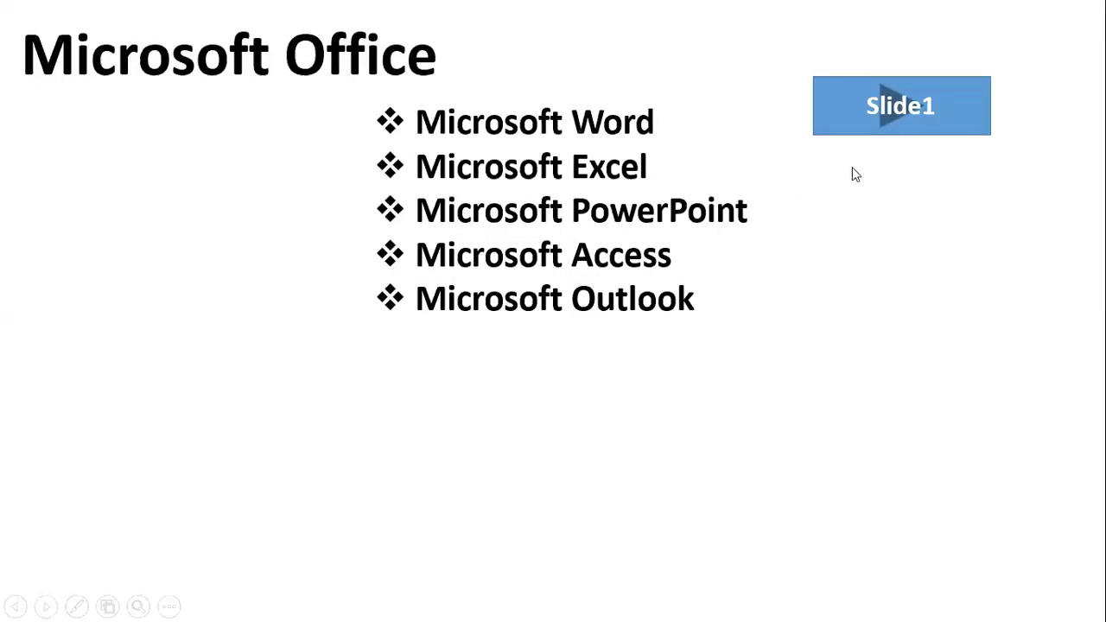
click(890, 115)
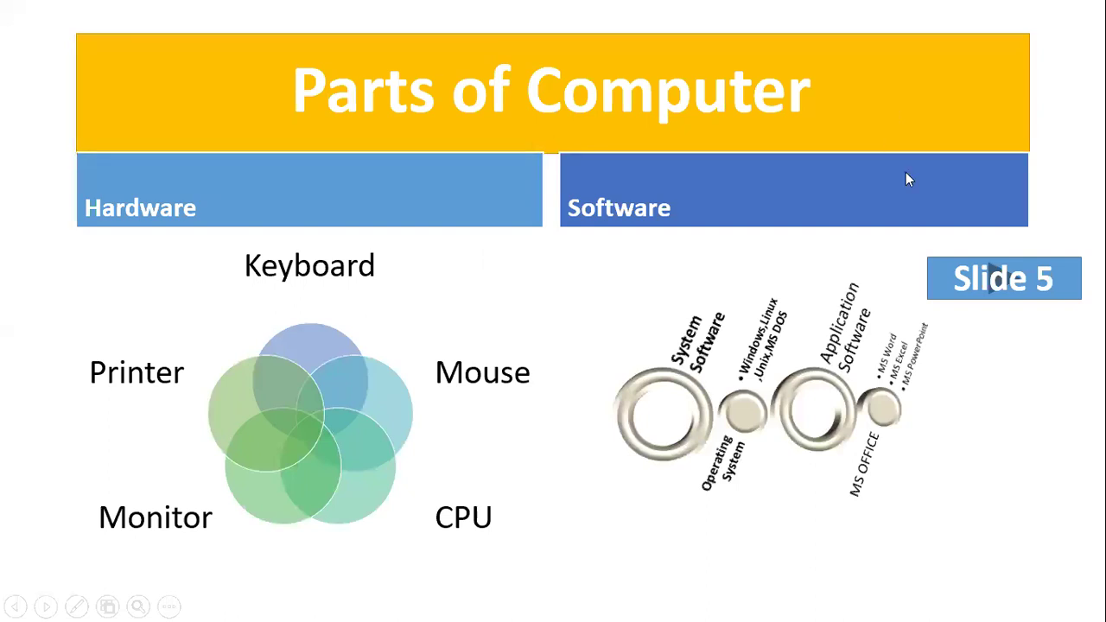
Repeat the test of the Slide 5 and Slide1 buttons
click(963, 281)
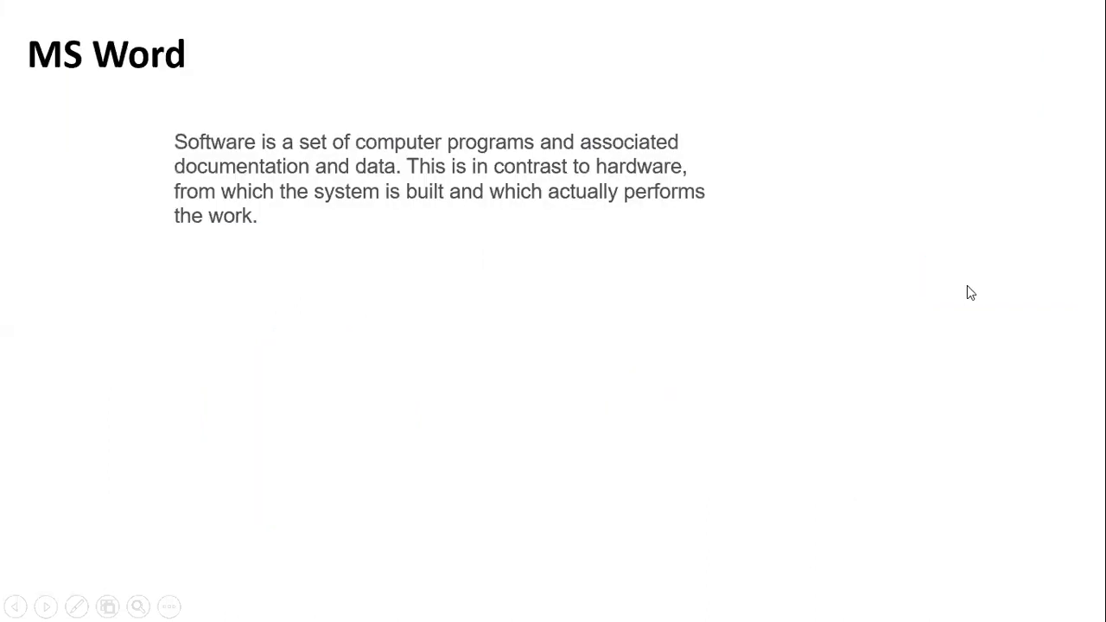
click(753, 239)
click(883, 124)
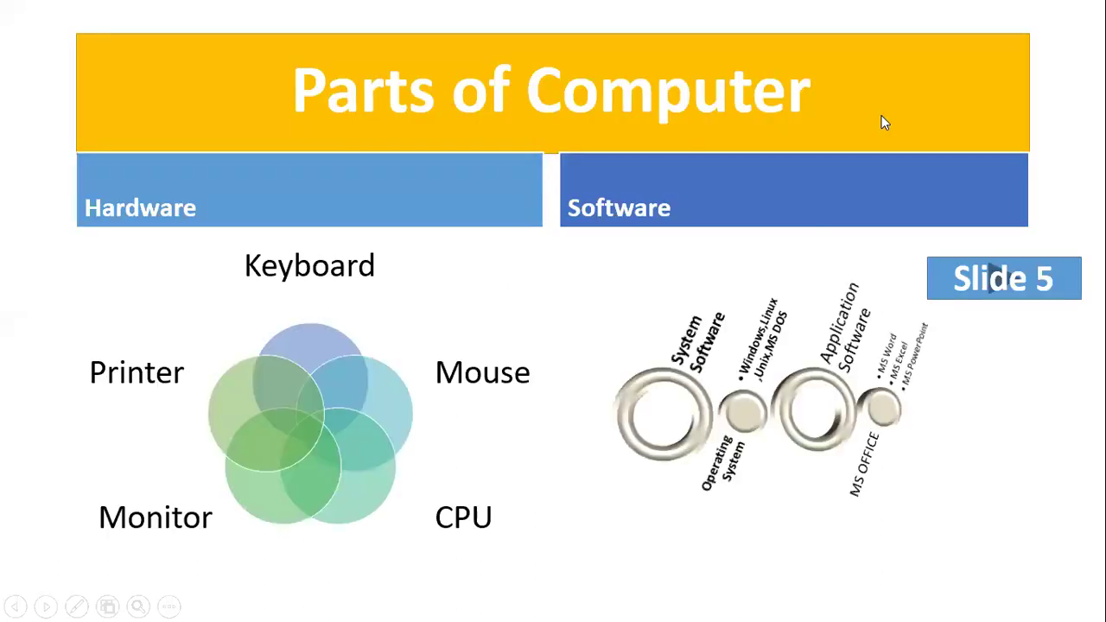